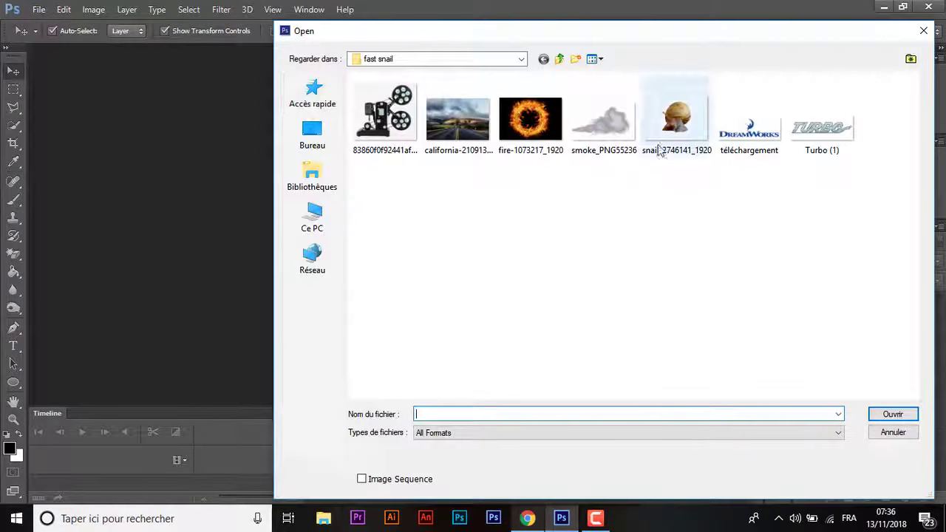
Open snail-2746141_1920 from the fast snail folder and accept the missing profile prompt.
double_click(666, 118)
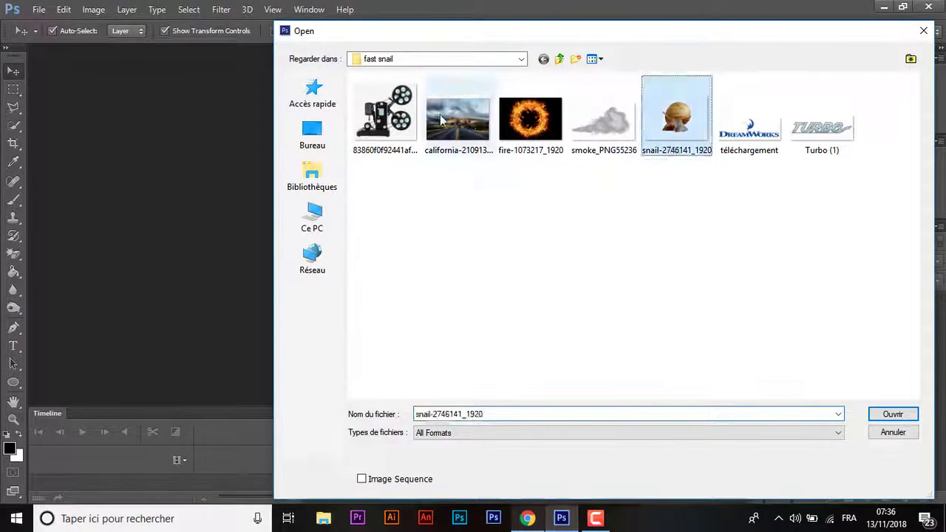
key("Return")
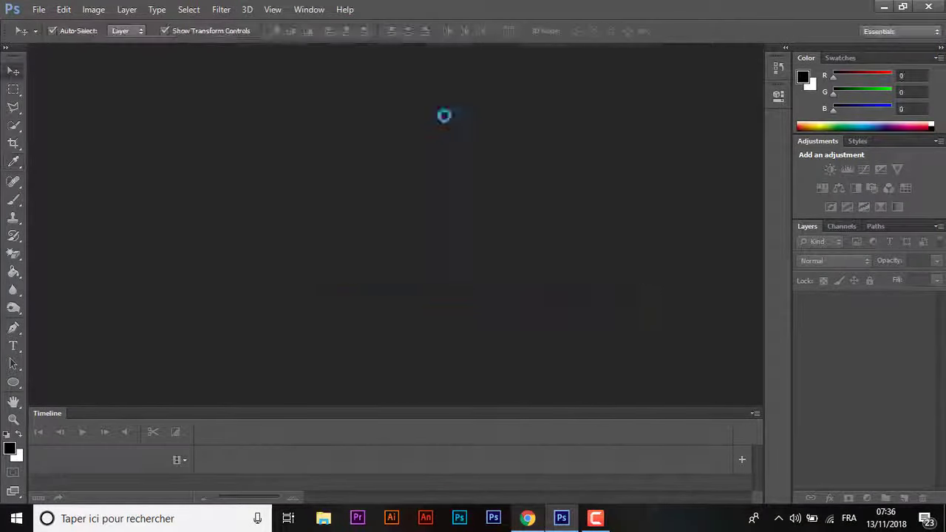
Bring the snail into the road photo as Layer 1 and convert it to a smart object.
key("Return")
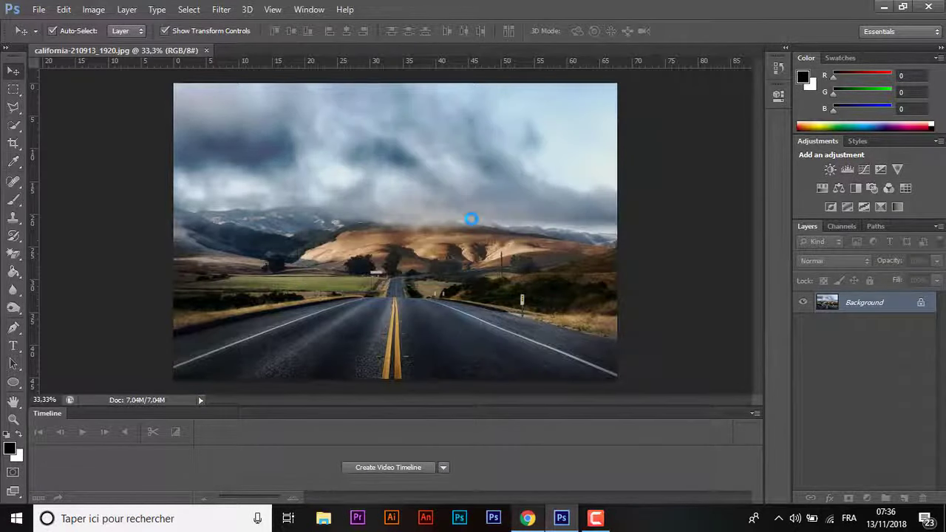
mouse_move(424, 178)
left_mouse_down()
mouse_move(363, 198)
mouse_move(441, 219)
left_mouse_up()
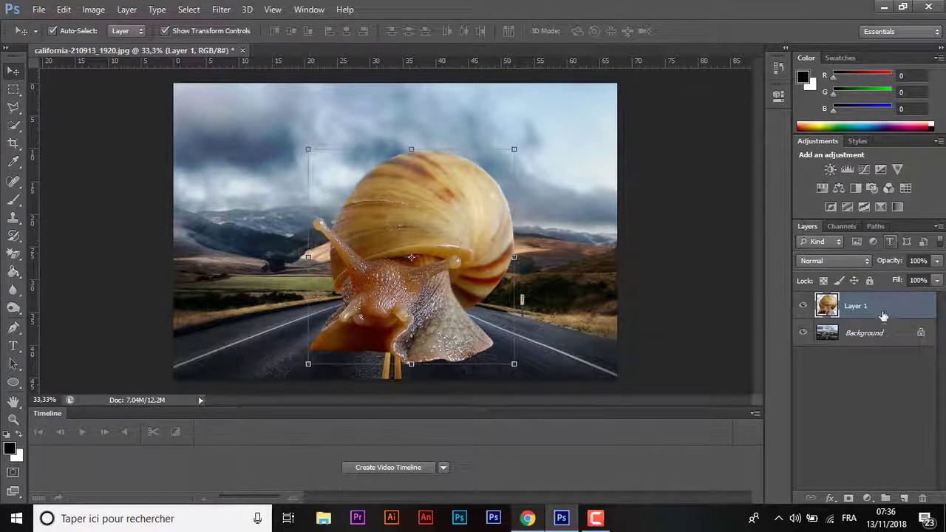
right_click(883, 307)
left_click(647, 142)
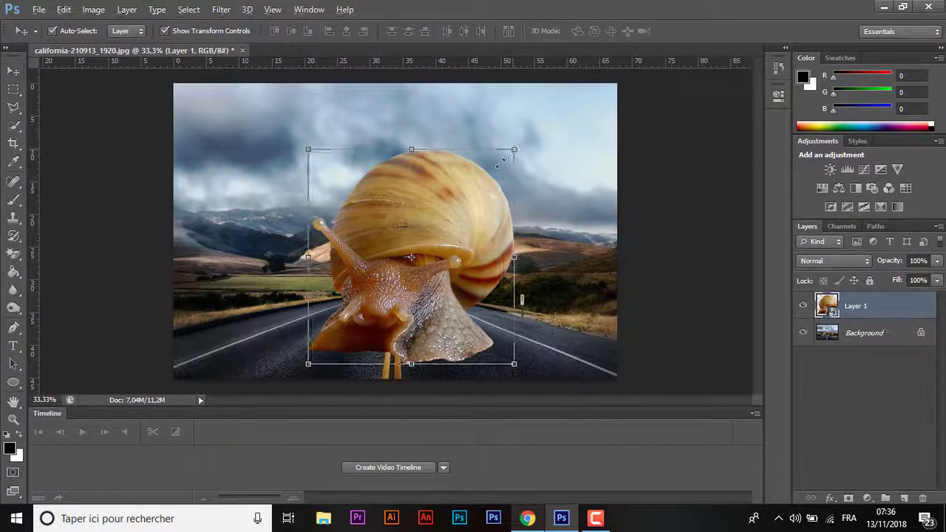
Scale the snail down to about 34% and centre it on the road.
key("ctrl+t")
left_click_drag(514, 148, 444, 212)
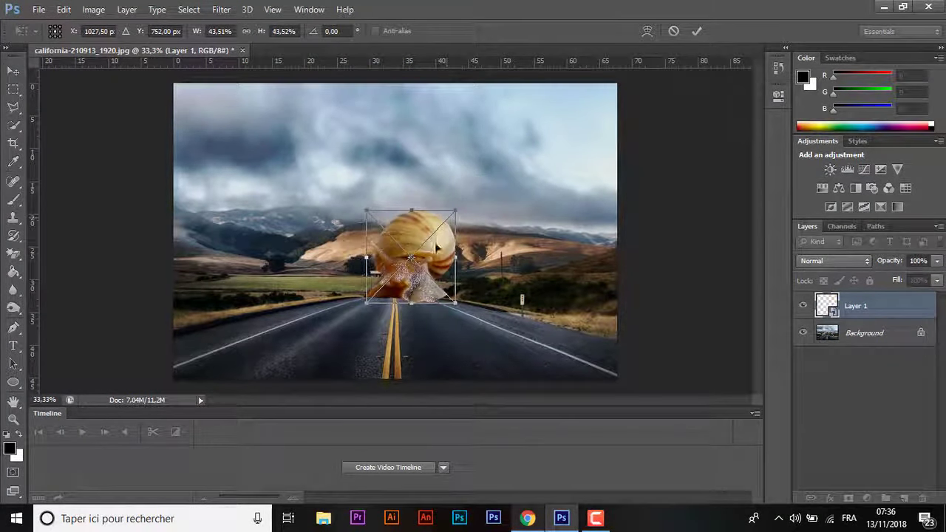
left_click_drag(423, 258, 436, 288)
left_click_drag(457, 241, 411, 300)
key("Return")
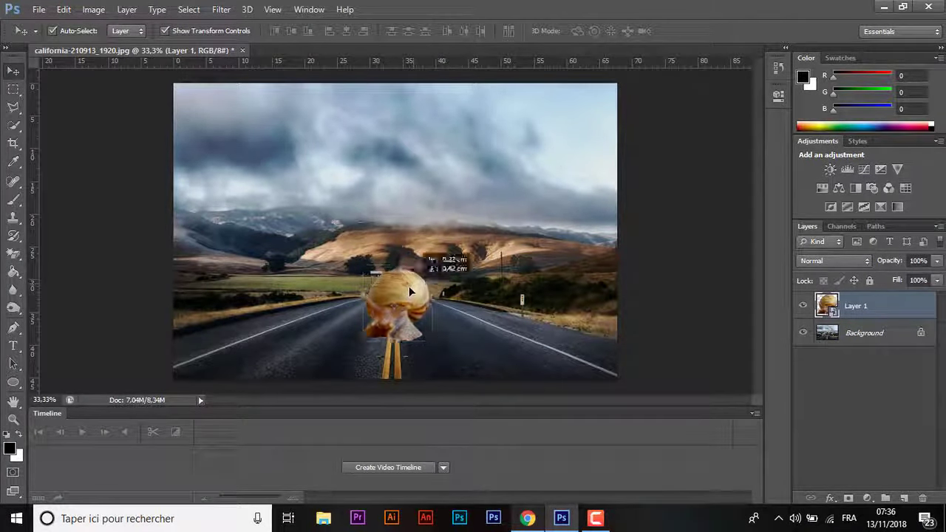
key("ctrl+plus")
Add a Brightness/Contrast adjustment of 6 / -6 for the snail, discarding a trial Levels layer.
left_click_drag(758, 237, 767, 284)
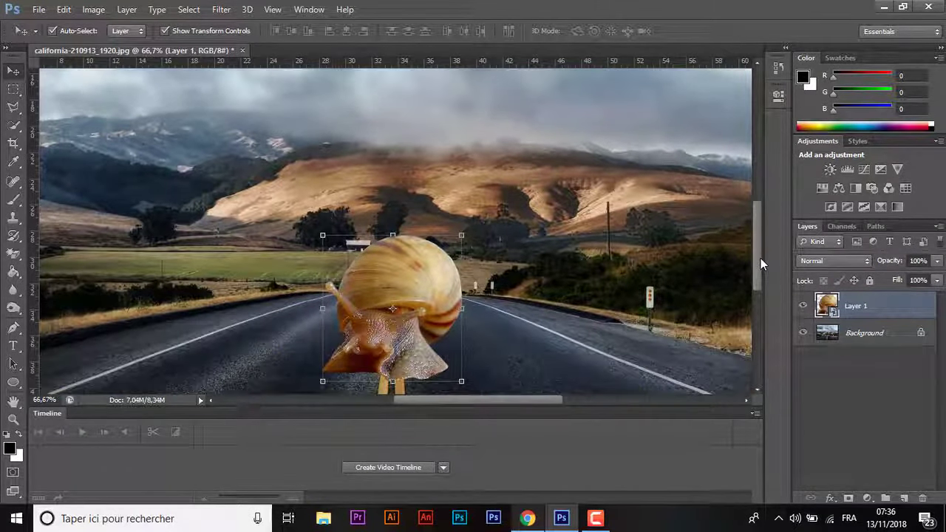
left_click(869, 500)
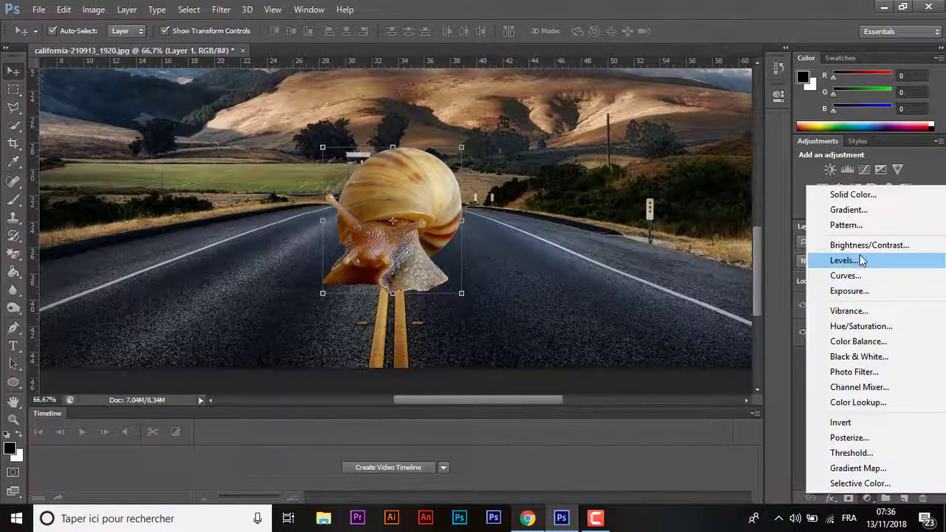
left_click(858, 257)
left_click(739, 87)
key("ctrl+z")
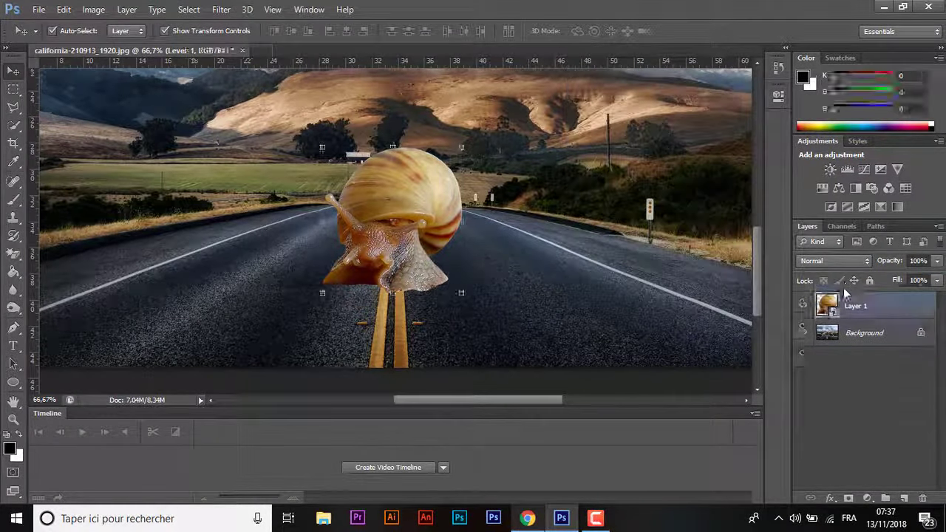
left_click(869, 501)
left_click(852, 251)
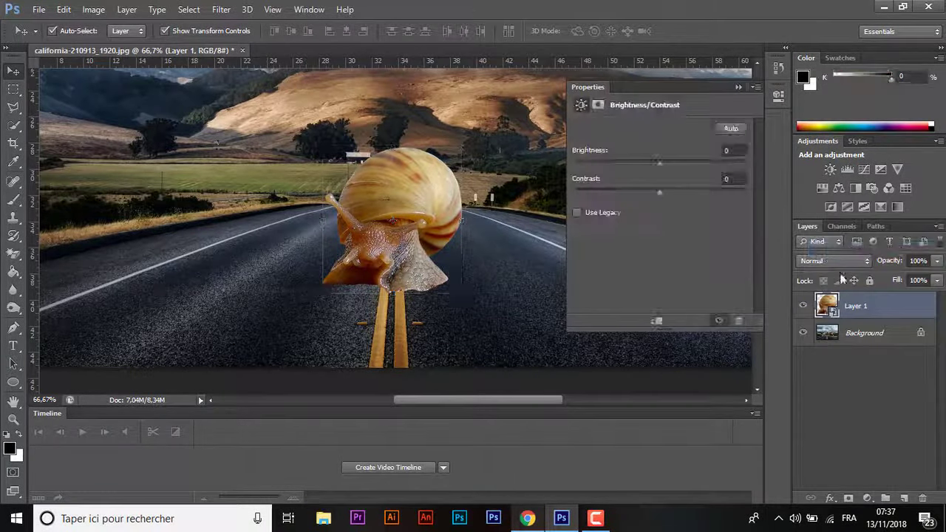
mouse_move(660, 162)
left_mouse_down()
mouse_move(652, 195)
mouse_move(663, 163)
left_mouse_up()
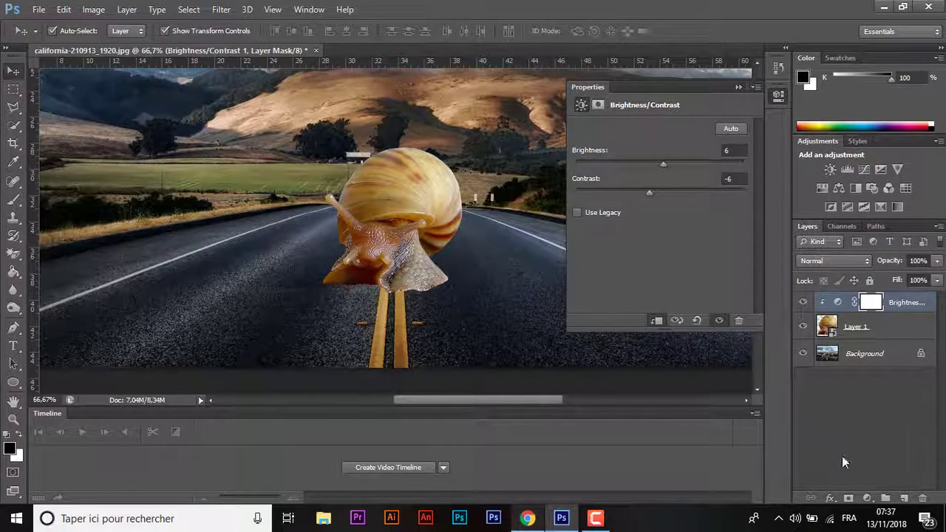
Add a Vibrance adjustment clipped to the snail, with vibrance -10 and saturation +2.
left_click(868, 499)
left_click(845, 317)
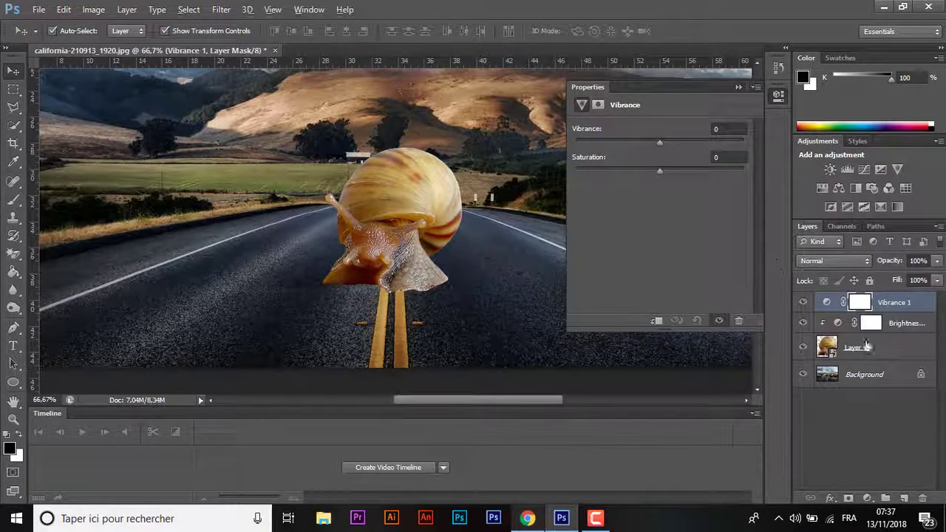
left_click(858, 313, "alt")
left_click_drag(660, 141, 652, 141)
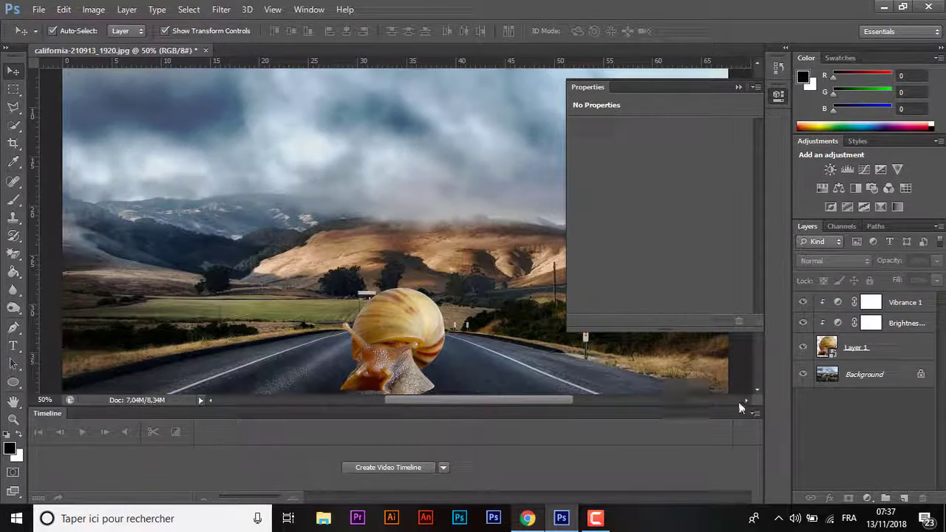
key("ctrl+plus")
key("ctrl+plus")
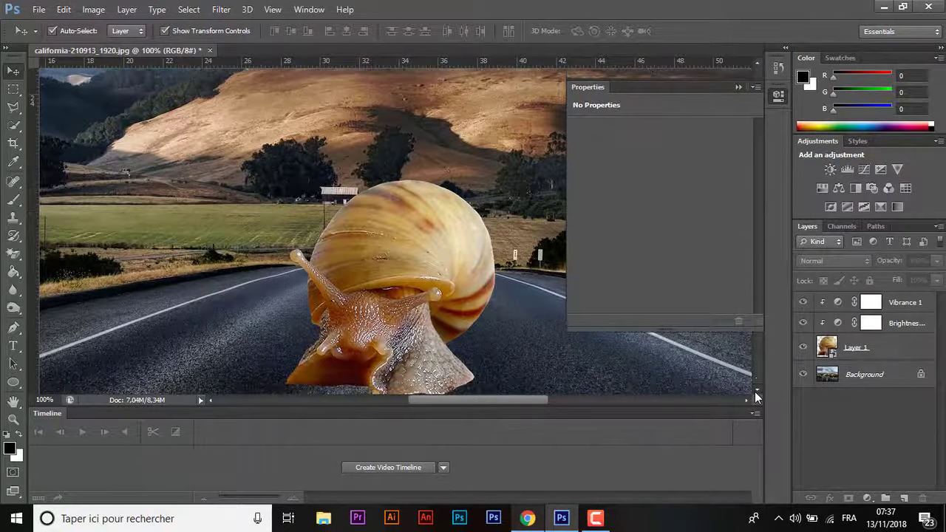
scroll(755, 392, "down", 1)
scroll(755, 392, "down", 1)
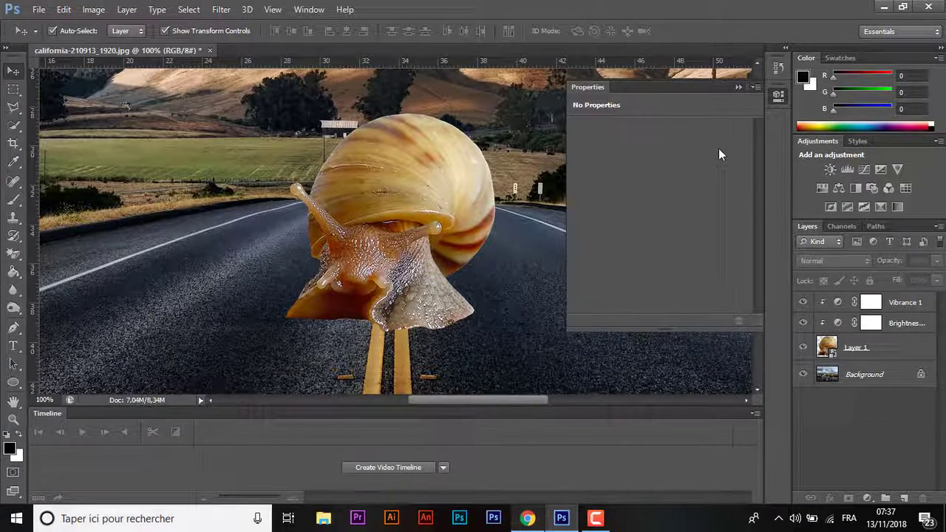
Open the film projector image without colour management and magic-erase its white background.
left_click(739, 88)
key("ctrl+o")
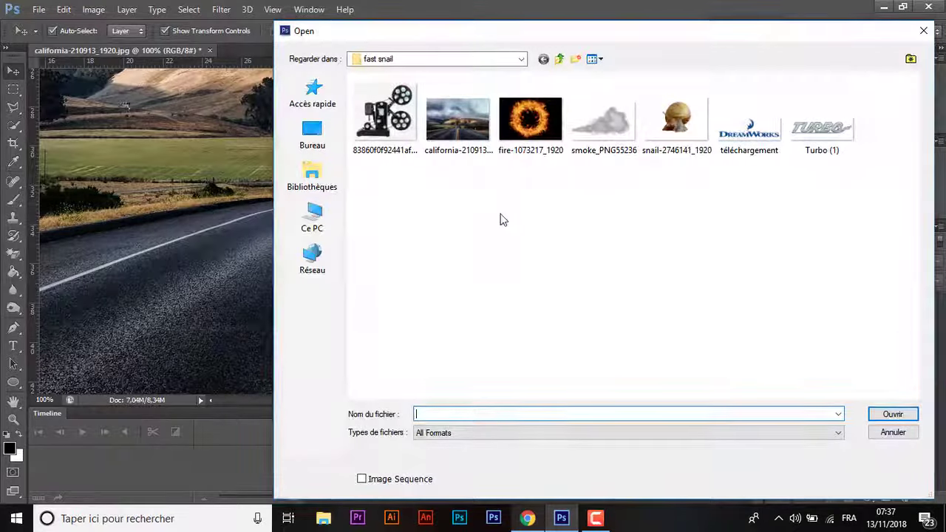
left_click(380, 116)
double_click(380, 116)
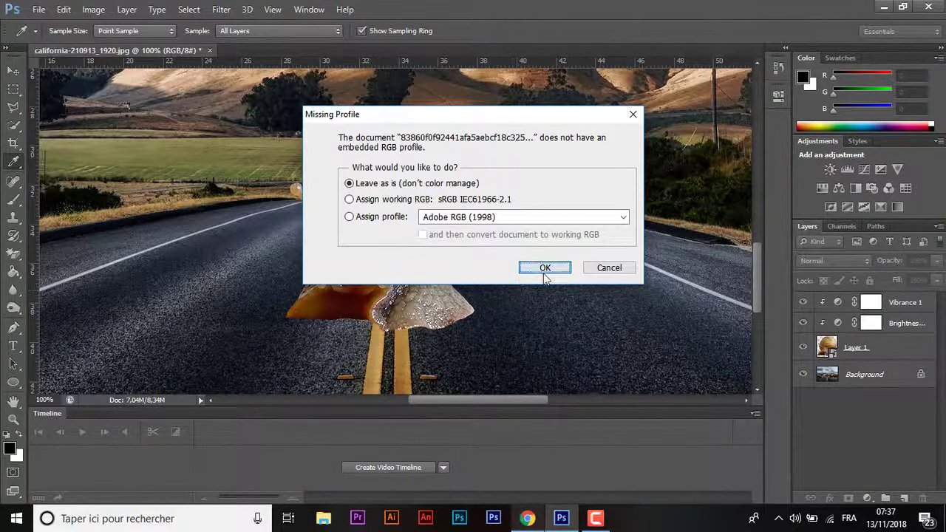
left_click(545, 269)
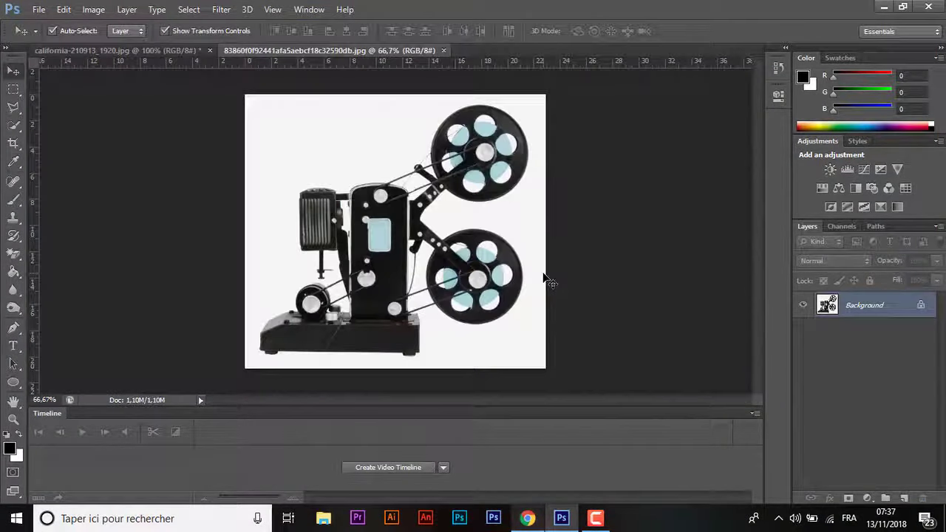
left_click(13, 253)
left_click(413, 168)
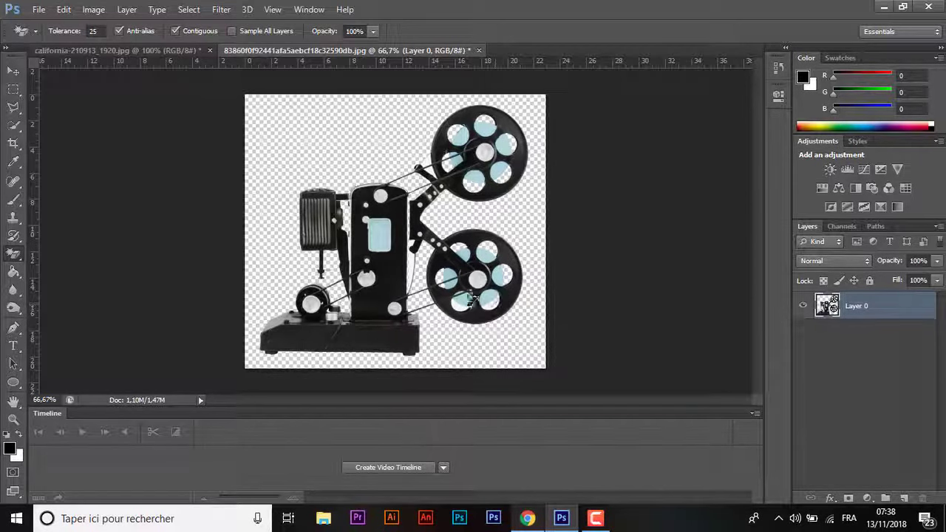
Drag the projector into the road scene and place it over the snail's shell.
key("v")
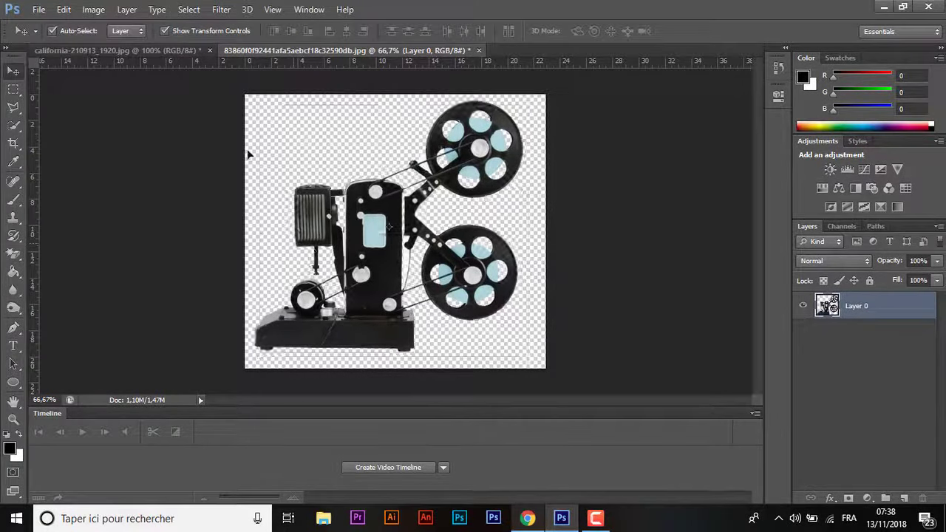
mouse_move(247, 152)
left_mouse_down()
mouse_move(390, 165)
mouse_move(439, 120)
left_mouse_up()
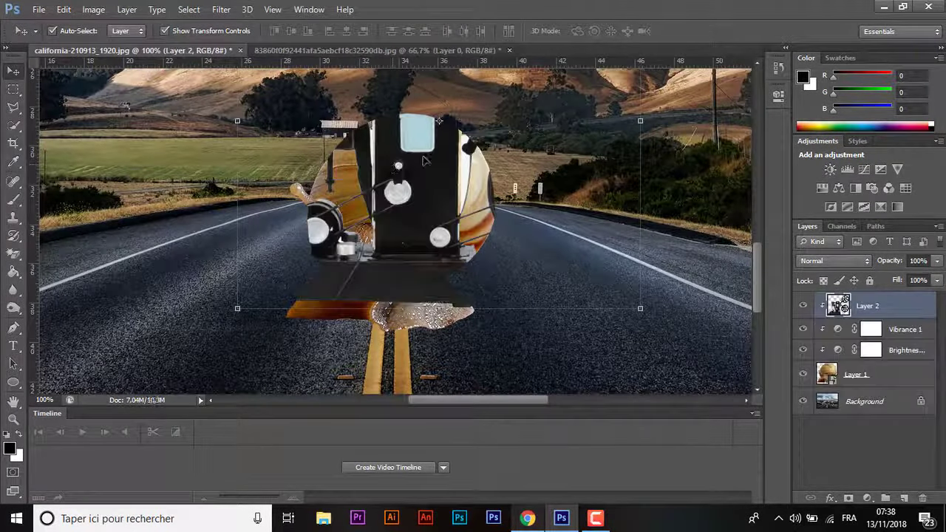
key("ctrl+minus")
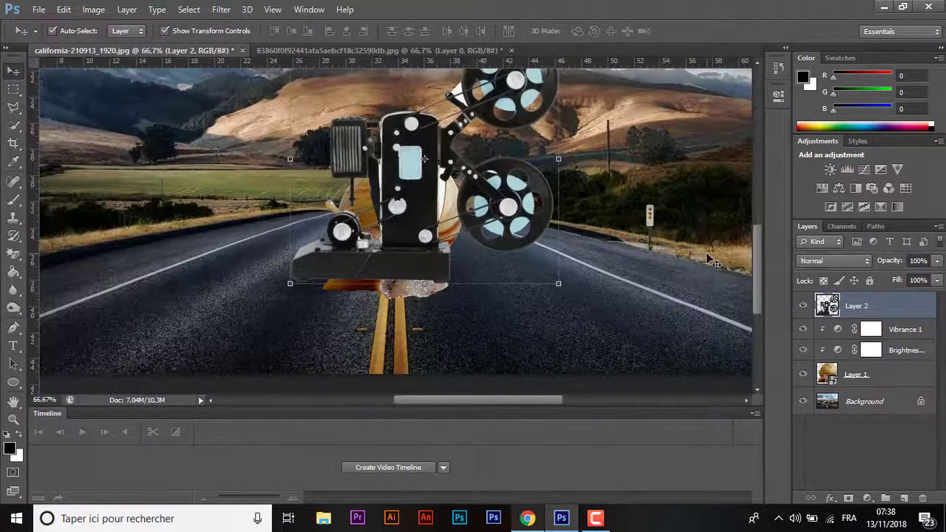
left_click_drag(432, 217, 432, 122)
key("ctrl+plus")
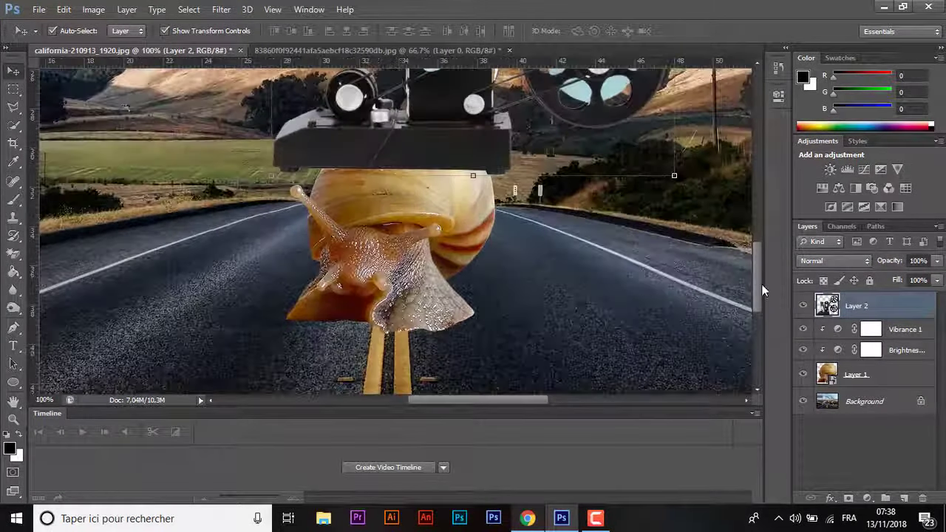
left_click_drag(762, 284, 759, 250)
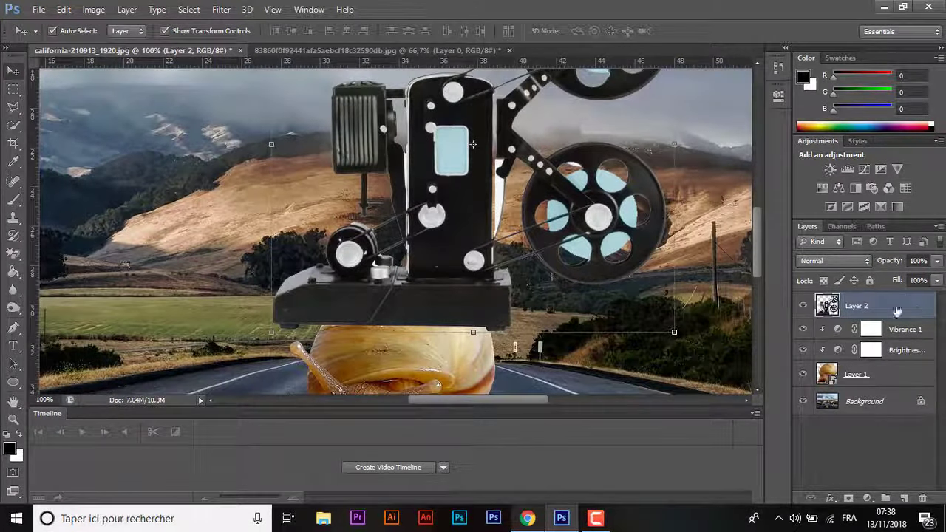
Convert the projector to a smart object and scale it to about 72% onto the shell.
right_click(910, 305)
left_click(680, 142)
key("ctrl+t")
left_click_drag(676, 334, 630, 289)
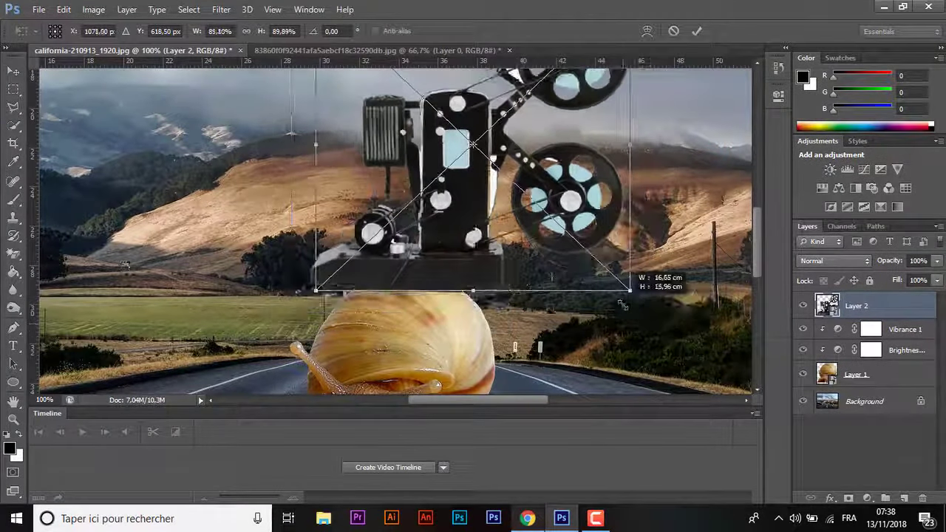
left_click_drag(470, 271, 460, 314)
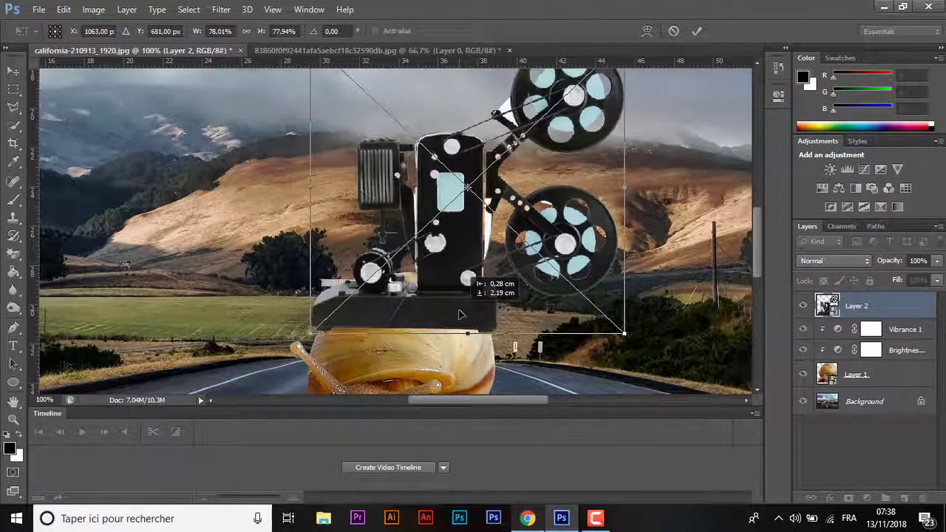
left_click_drag(625, 334, 611, 329)
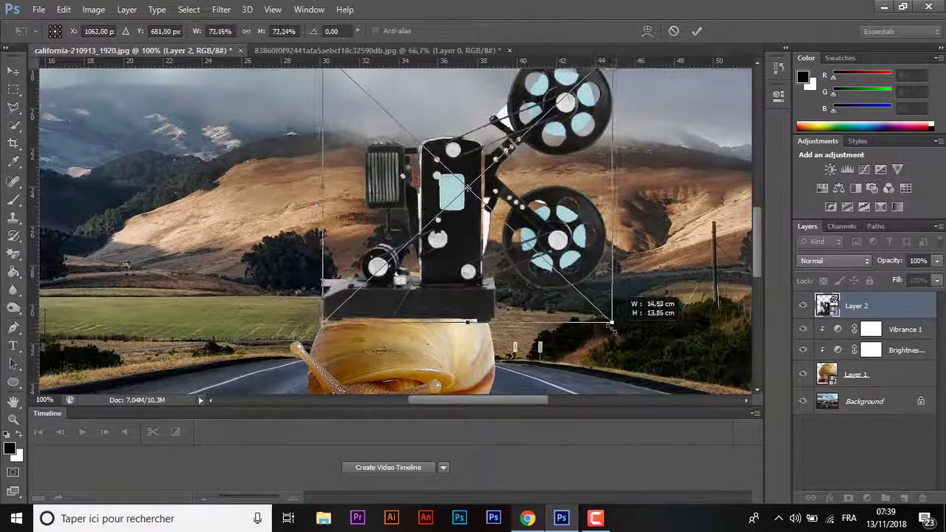
left_click_drag(465, 310, 465, 316)
key("Return")
mouse_move(756, 236)
left_mouse_down()
mouse_move(753, 331)
mouse_move(753, 282)
left_mouse_up()
On Layer 2, draw a pen path along the projector base bent into an arch over the shell.
key("ctrl+plus")
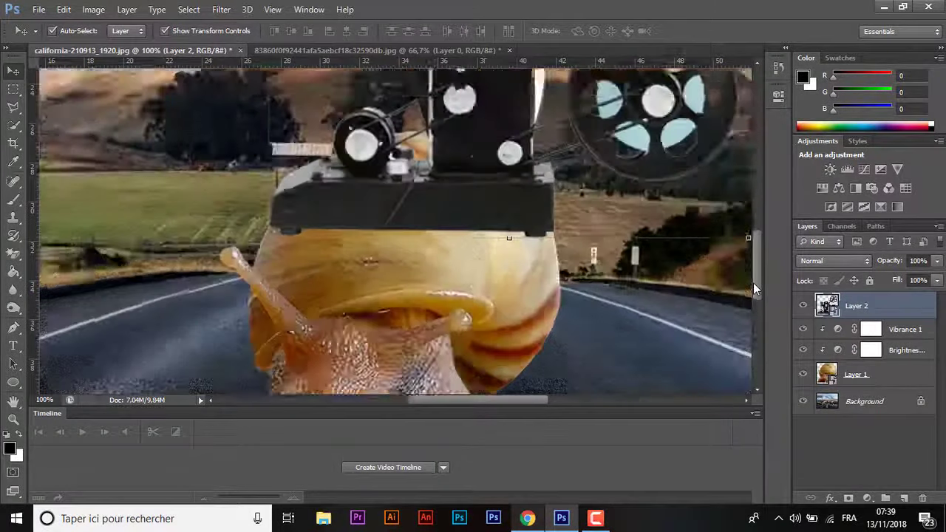
key("ctrl+plus")
left_click(329, 288)
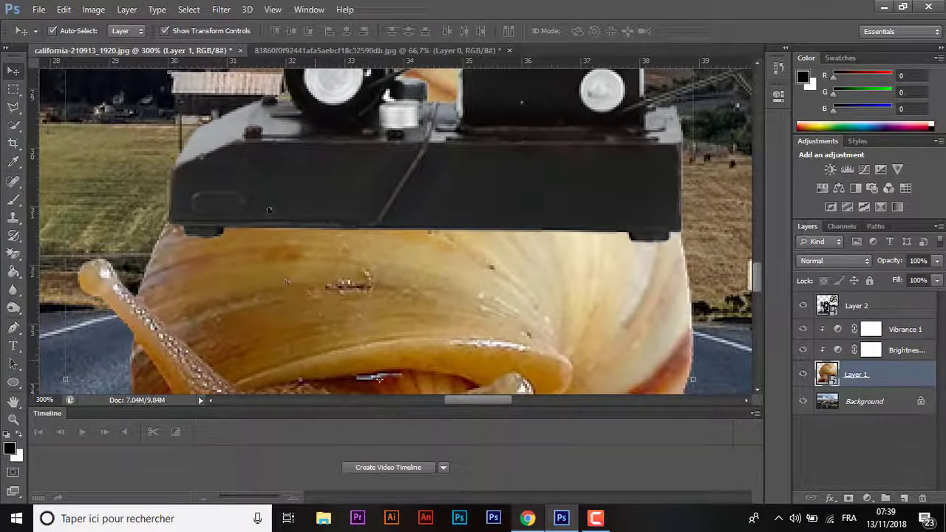
left_click(271, 211)
left_click(15, 330)
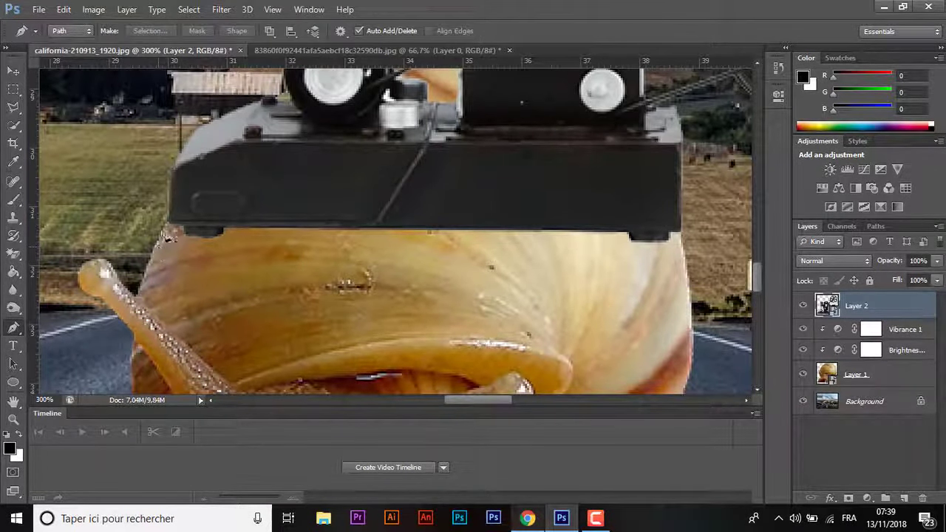
left_click(169, 233)
left_click(415, 229)
left_click(660, 244)
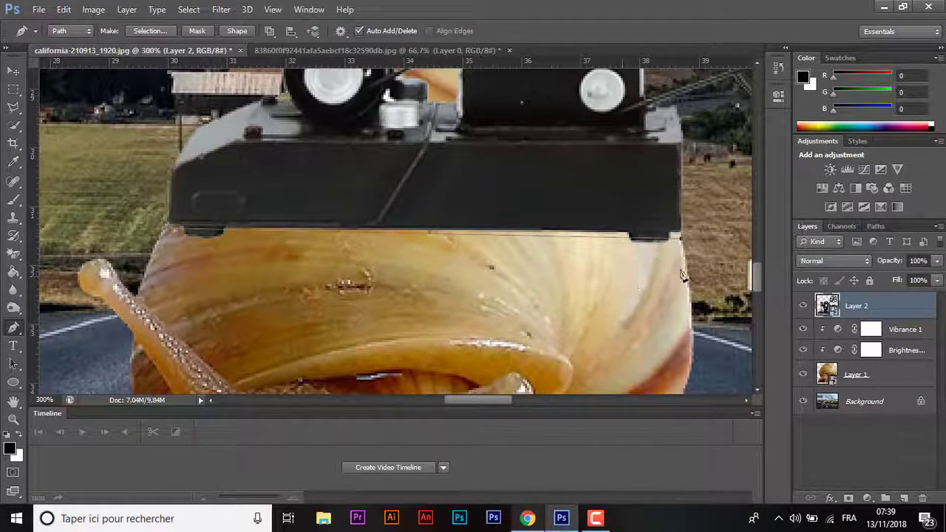
left_click_drag(680, 245, 681, 240)
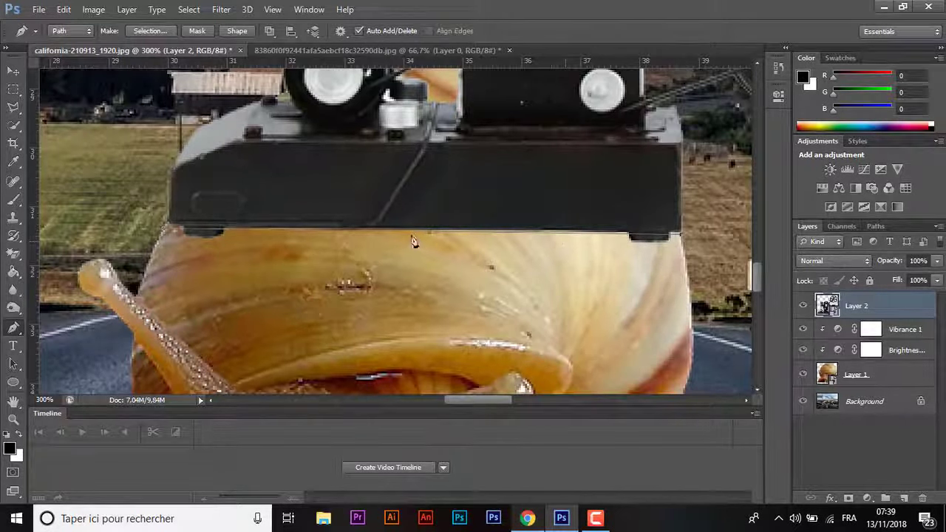
left_click_drag(416, 236, 339, 176)
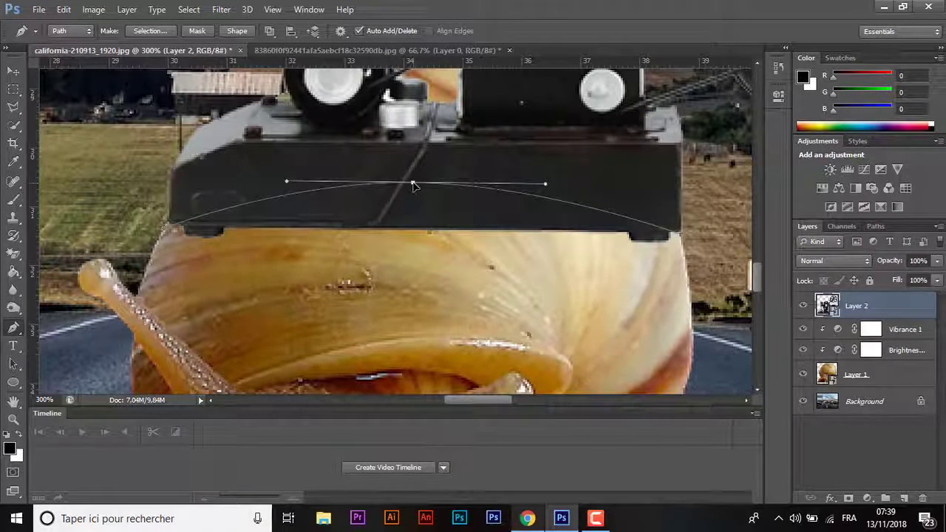
Refine the arched path with extra anchors so it follows the shell's curve.
left_click(484, 192)
left_click_drag(486, 194, 520, 182)
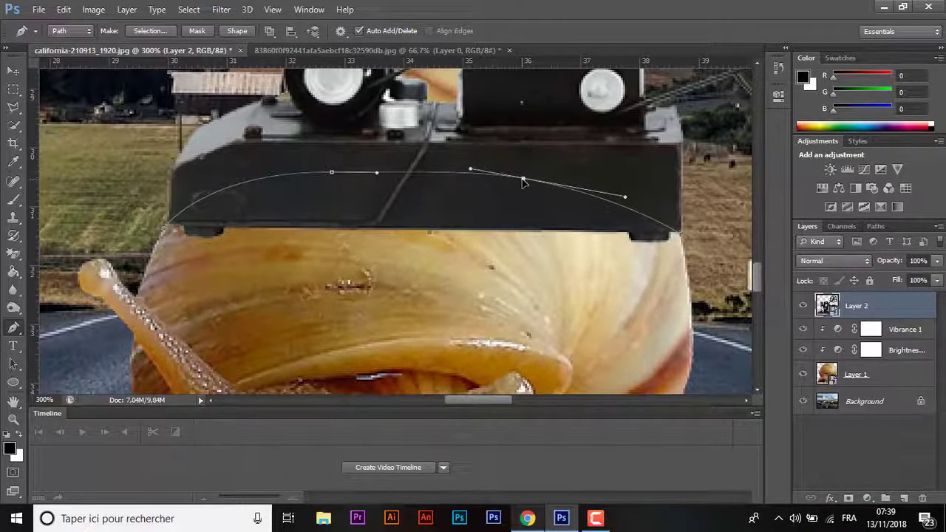
left_click(407, 171)
left_click_drag(407, 167, 378, 165)
left_click(407, 173)
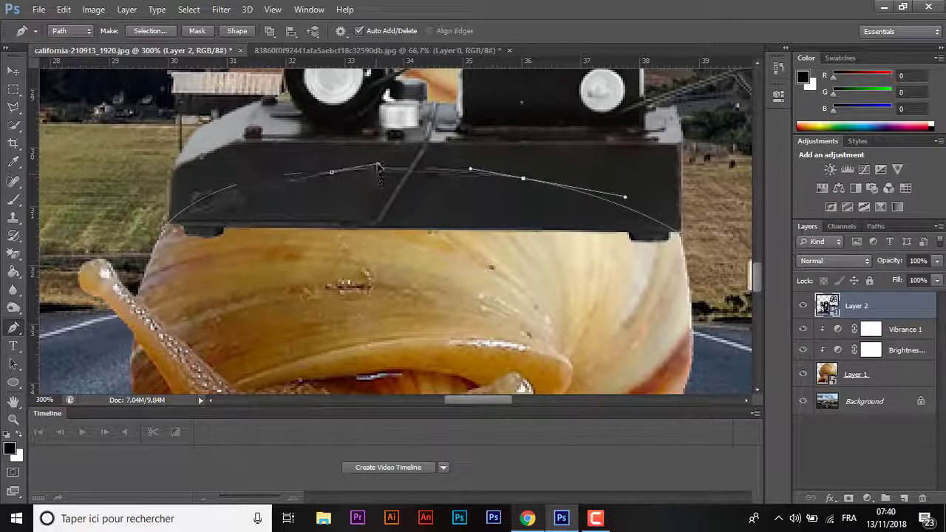
left_click_drag(625, 197, 627, 205)
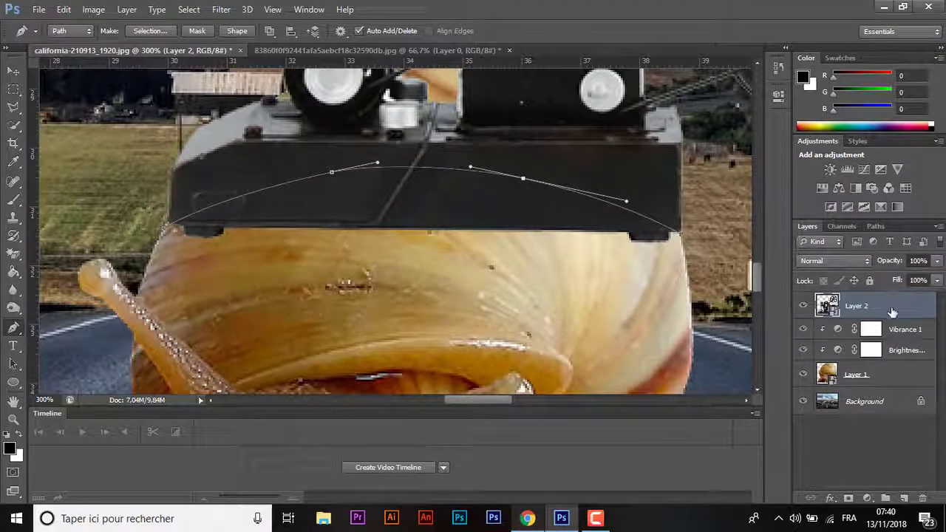
Nudge the projector down slightly and load the arched path as a selection.
left_click(12, 69)
key("Down")
key("Down")
key("Down")
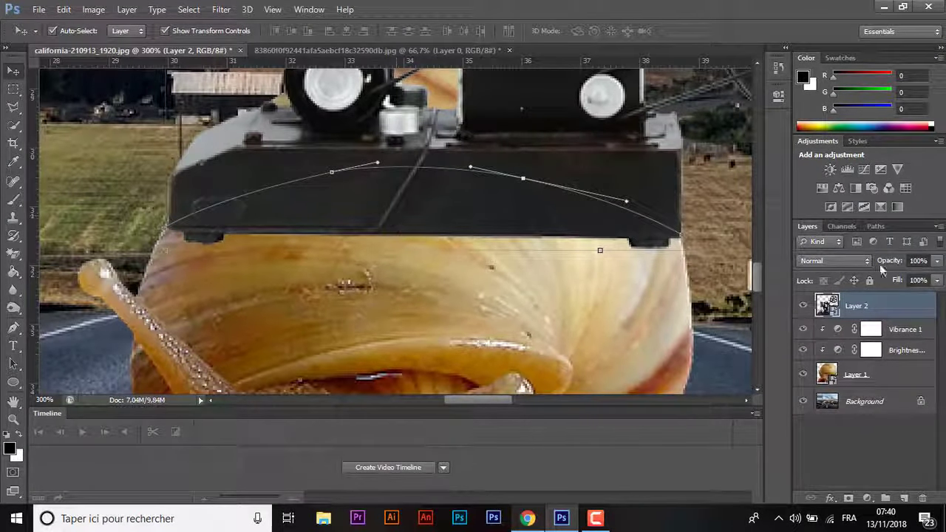
left_click(13, 327)
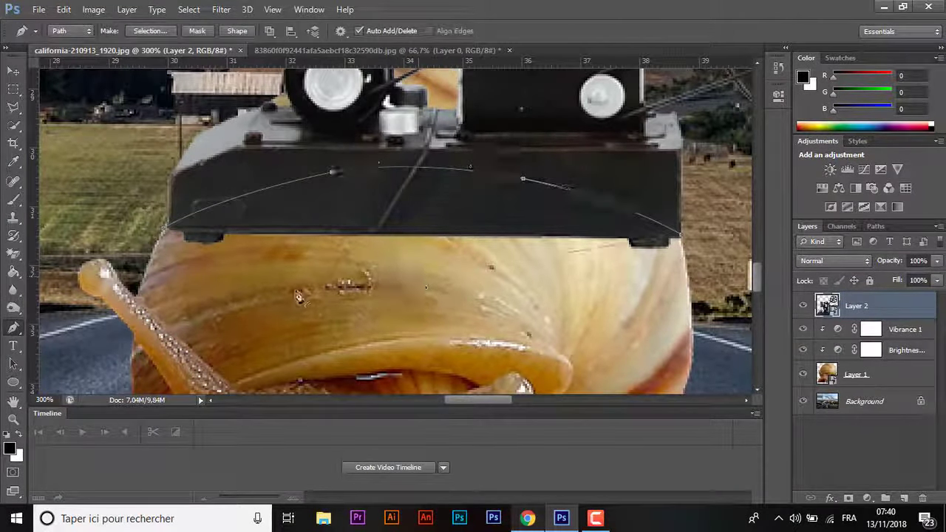
key("ctrl+Return")
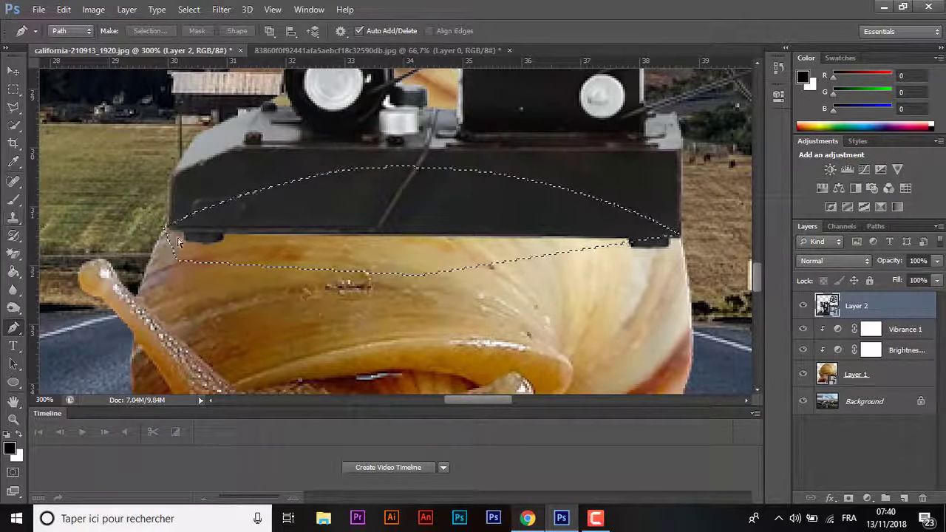
key("ctrl+d")
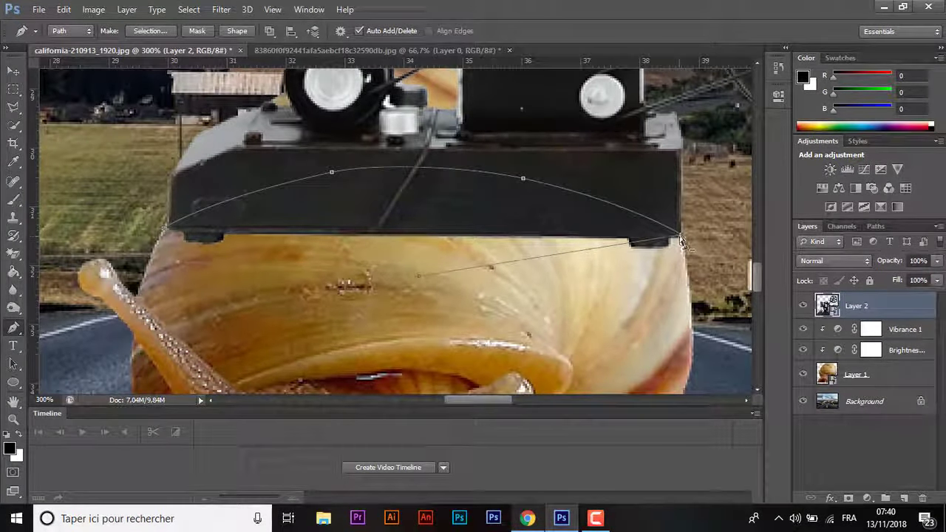
key("ctrl+Return")
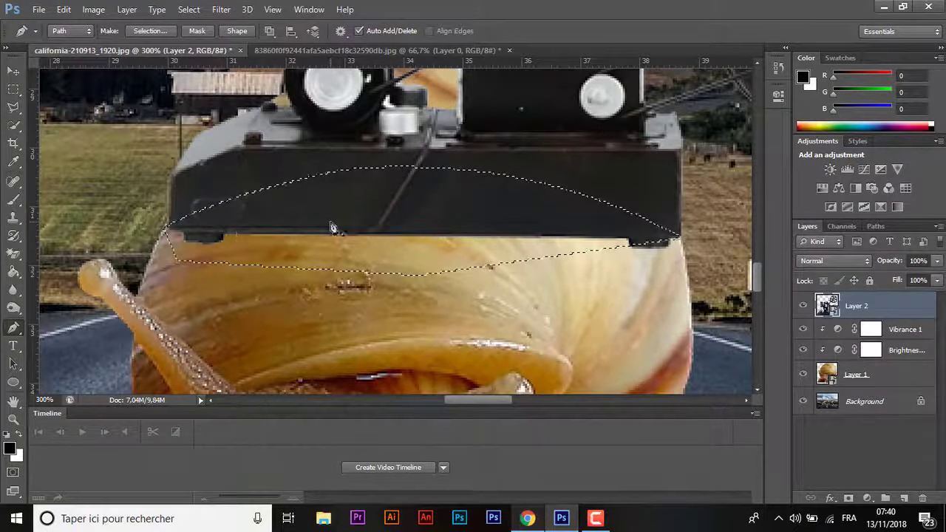
Rasterize the projector and erase its dark base inside the arched selection, then deselect.
left_click(13, 254)
left_click(66, 251)
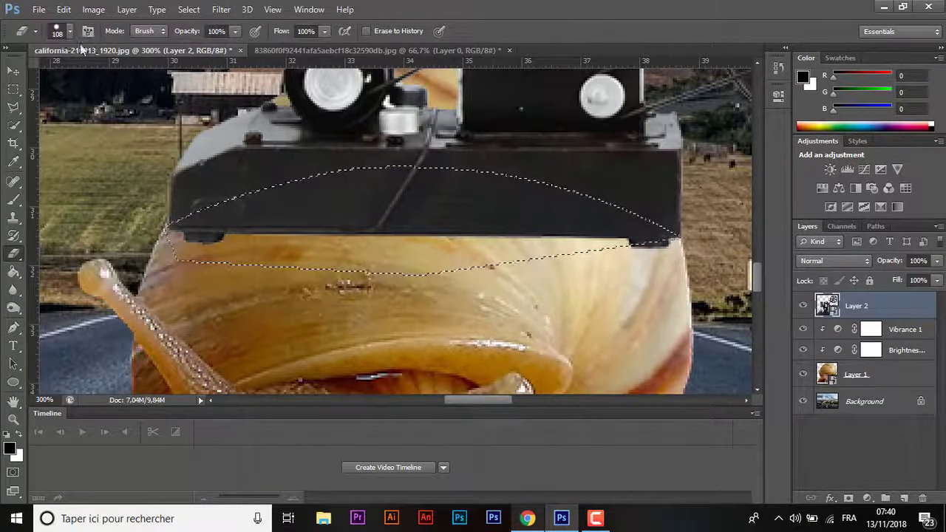
left_click(59, 31)
left_click(366, 208)
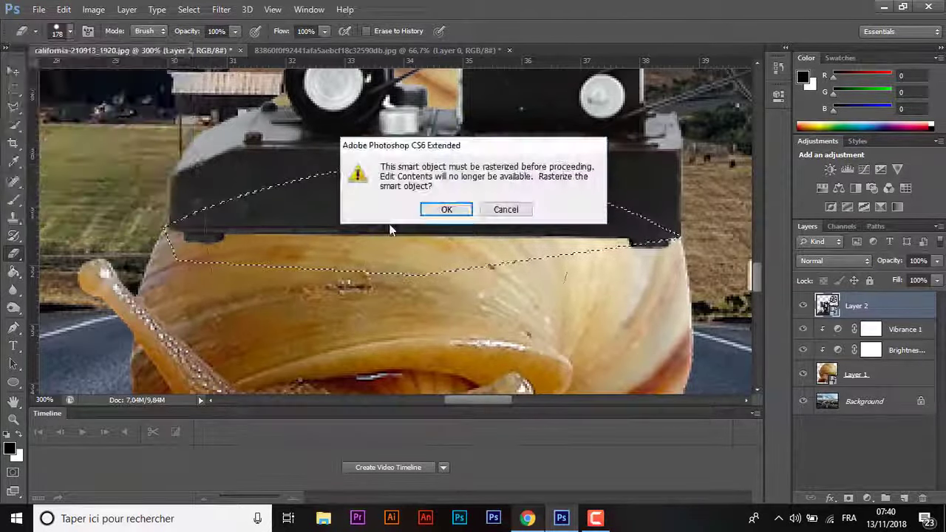
left_click(446, 209)
left_click_drag(296, 214, 634, 317)
key("ctrl+d")
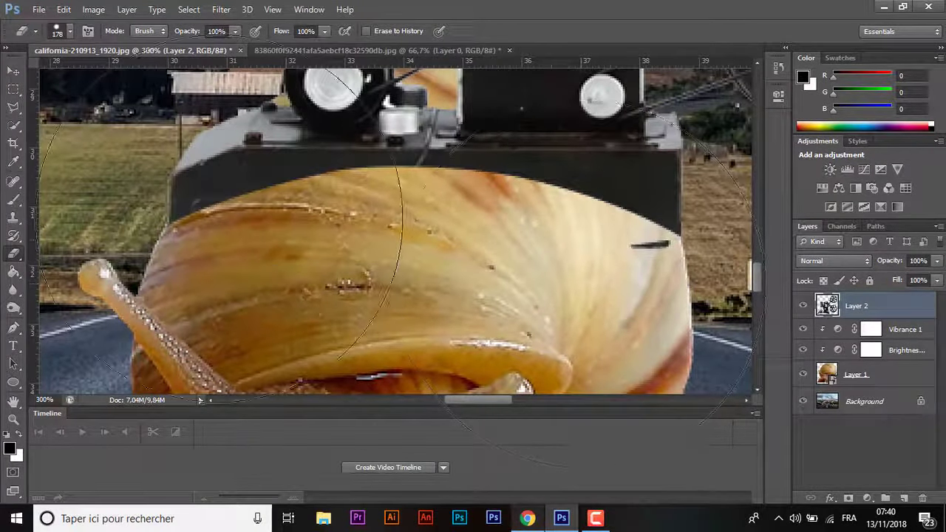
Set the eraser size to 65 px and view the projector at 100%.
left_click(59, 31)
type("65")
key("Return")
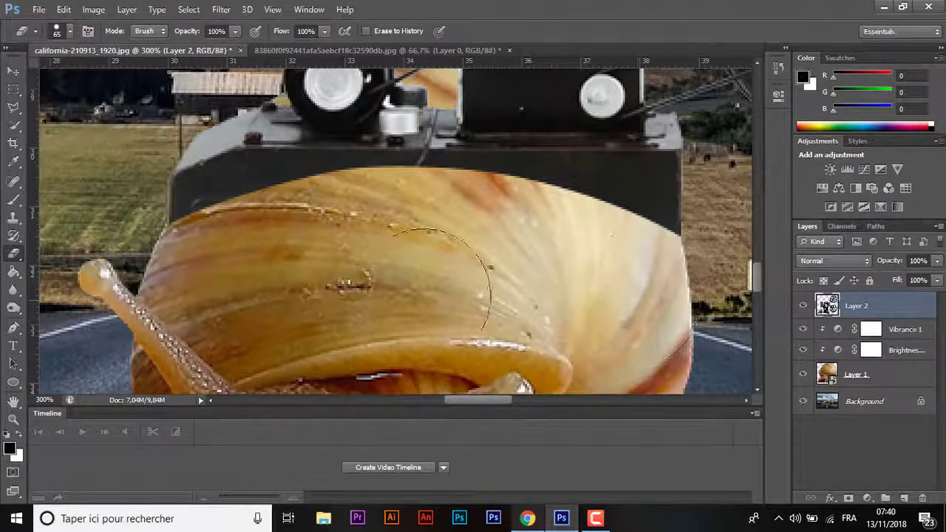
key("ctrl+minus")
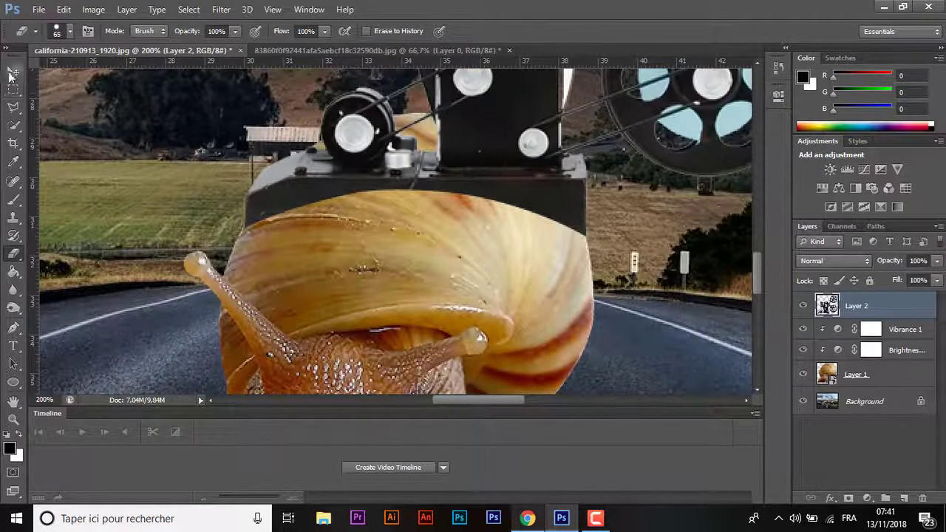
left_click(13, 72)
left_click(89, 196)
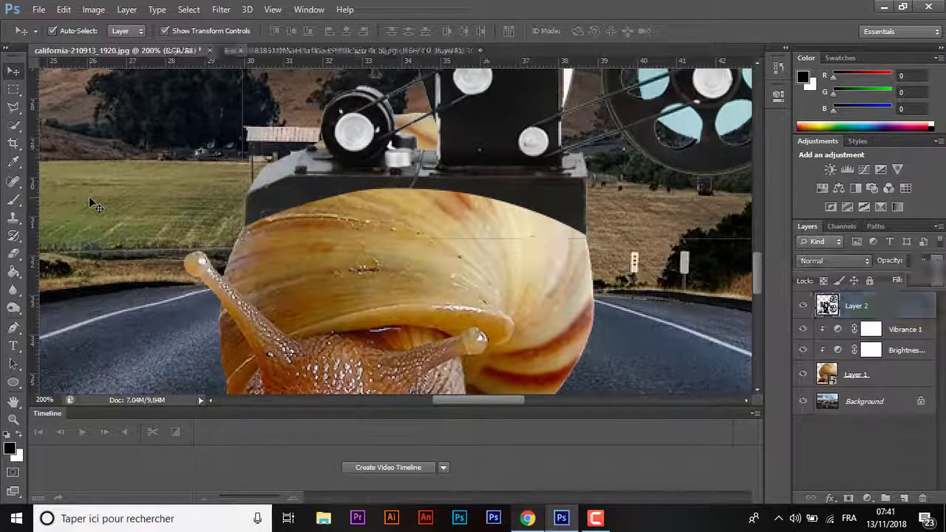
key("ctrl+minus")
key("ctrl+minus")
key("ctrl+minus")
key("ctrl+0")
key("ctrl+plus")
key("ctrl+plus")
key("ctrl+plus")
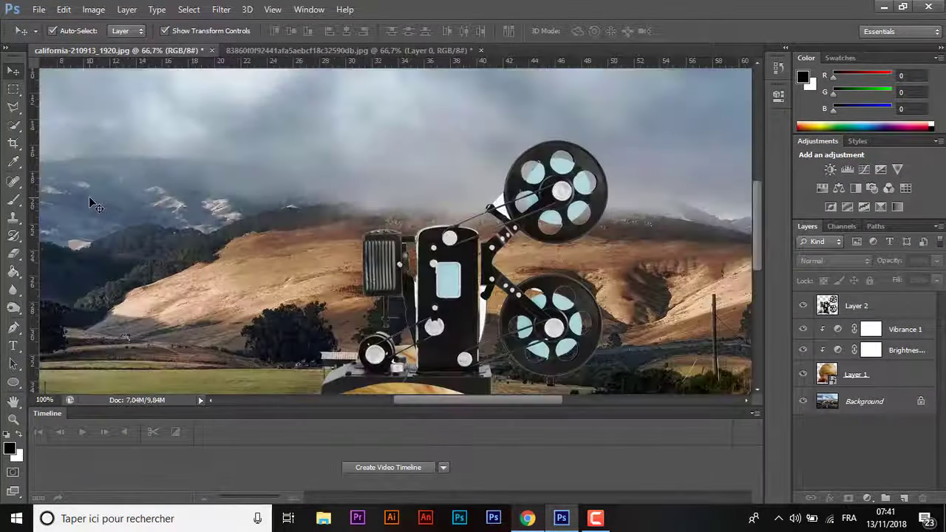
scroll(323, 281, "down", 3)
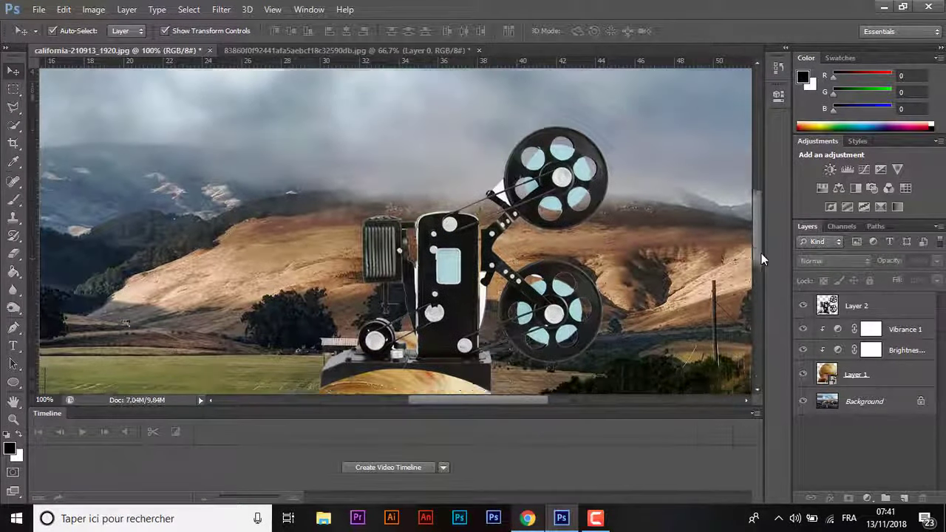
Add Layer 3 below the projector and brush faint shading under it with a 78 px brush.
key("b")
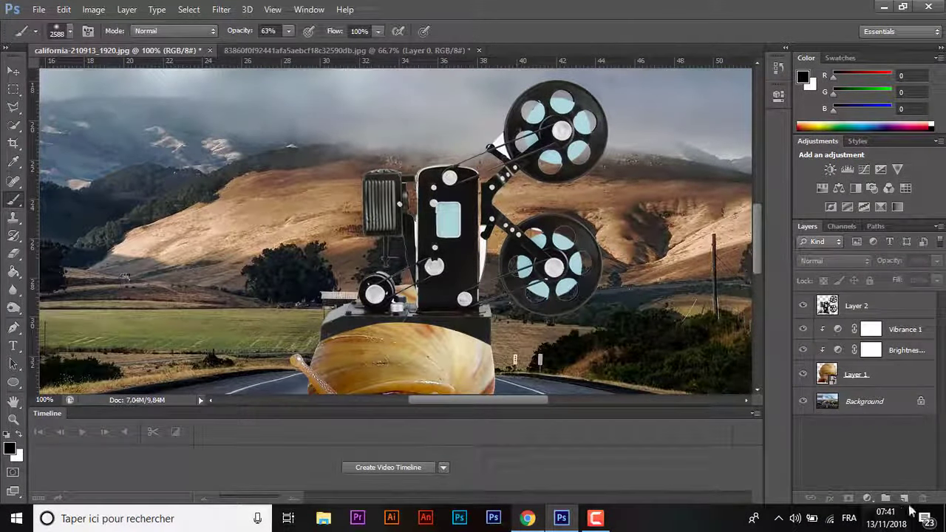
left_click(905, 498)
left_click_drag(871, 347, 871, 349)
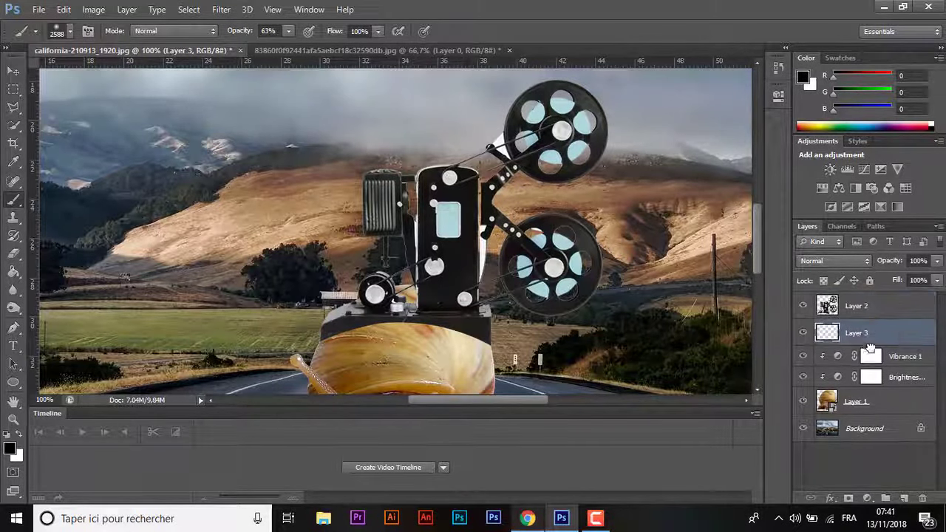
left_click(69, 31)
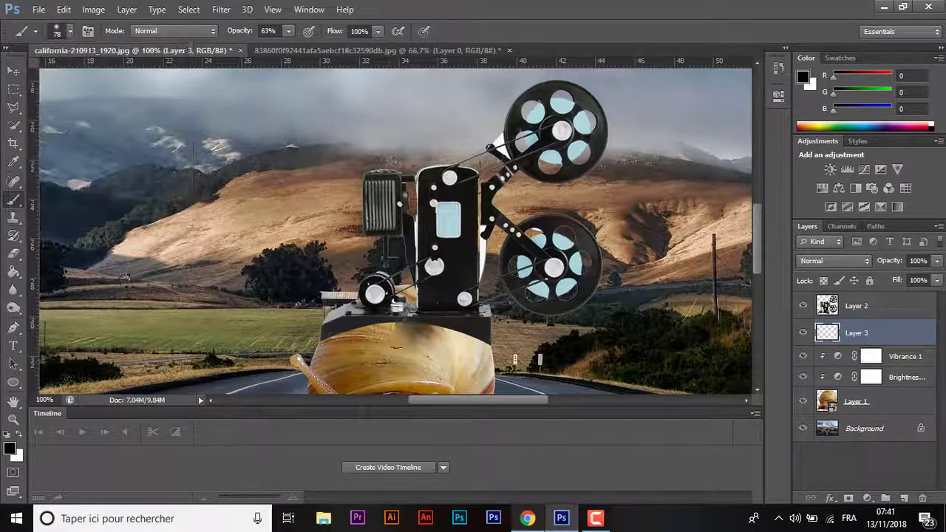
key("Return")
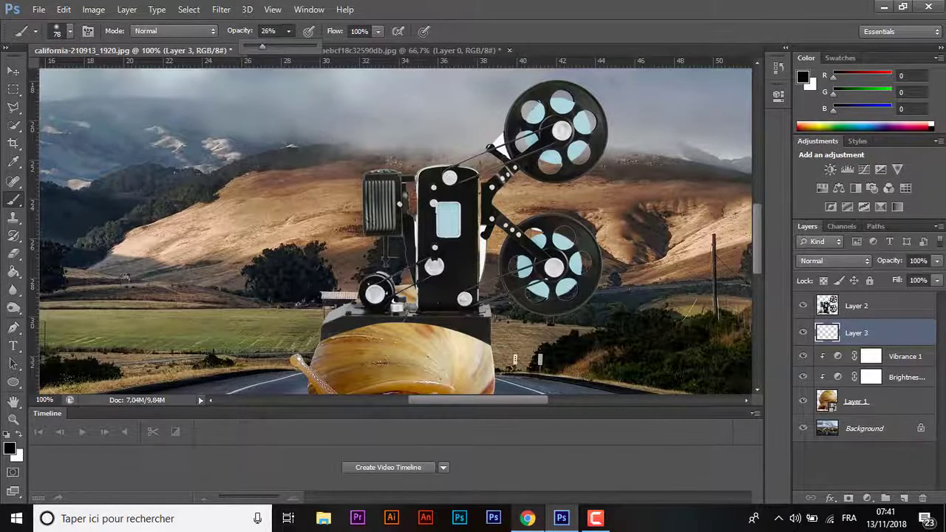
scroll(355, 348, "down", 3)
scroll(401, 294, "down", 2)
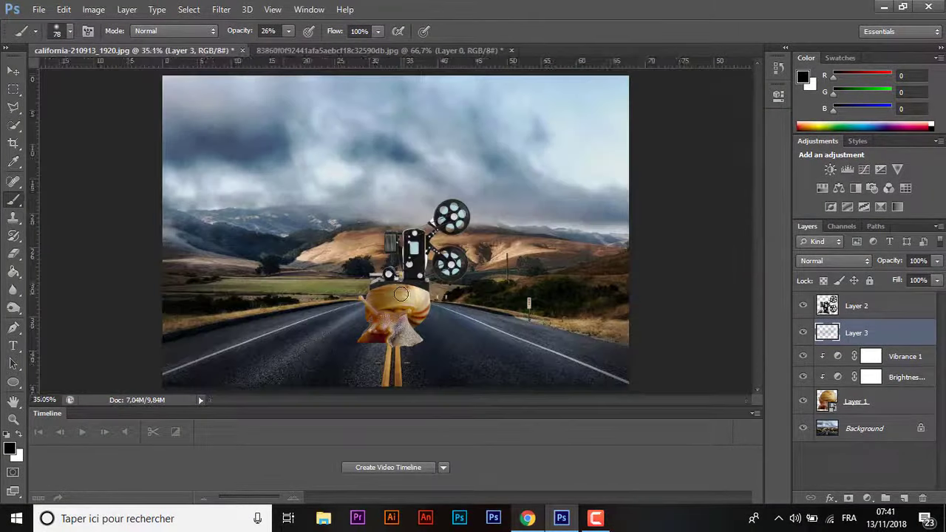
left_click_drag(403, 289, 395, 276)
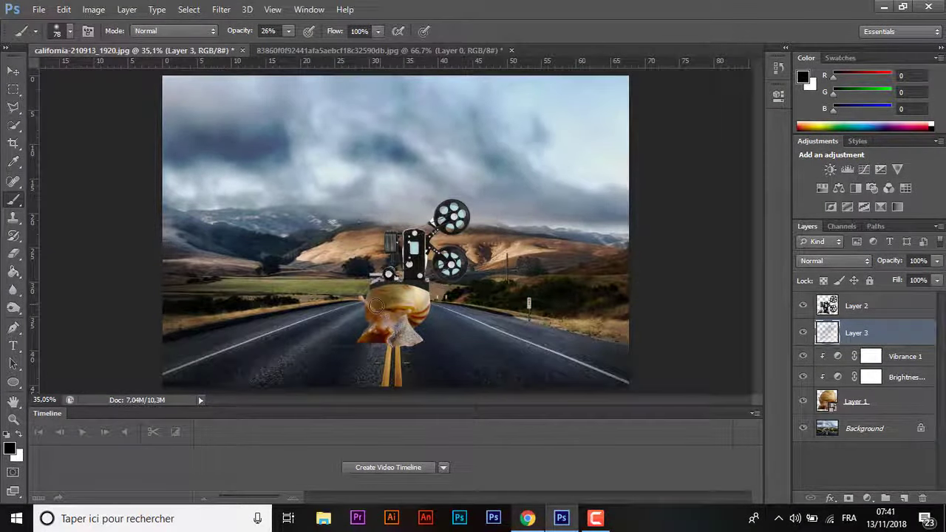
scroll(399, 237, "up", 1)
scroll(400, 236, "up", 3)
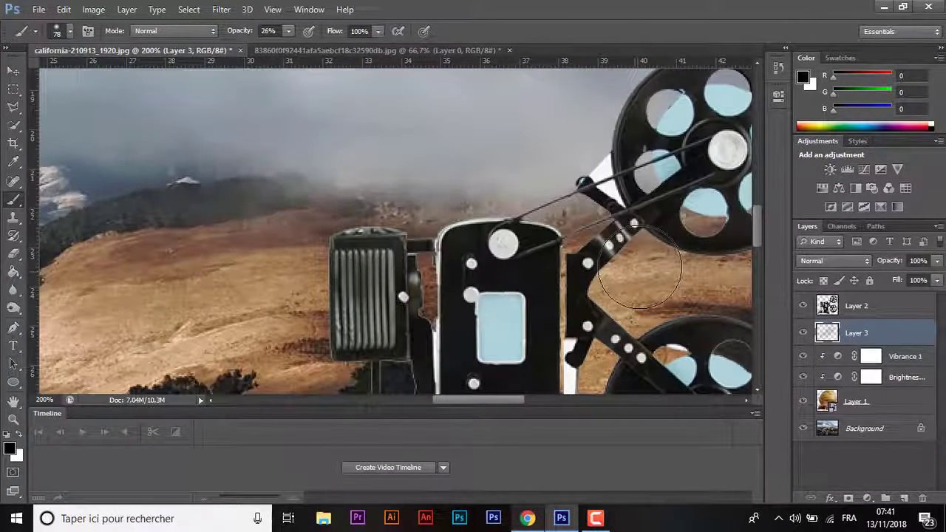
left_click_drag(756, 221, 760, 263)
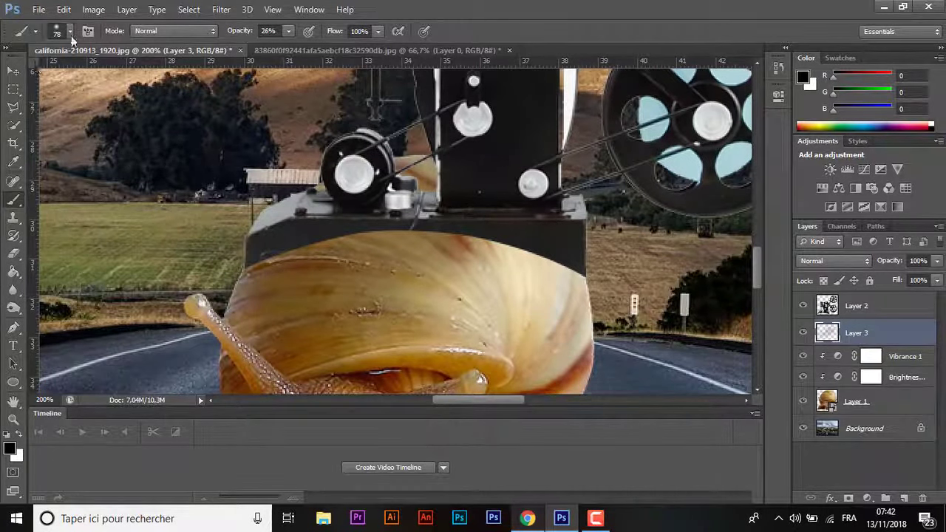
Paint a soft shadow along the shell's top edge with a 22 px brush at 10% opacity.
left_click(70, 31)
left_click(35, 75)
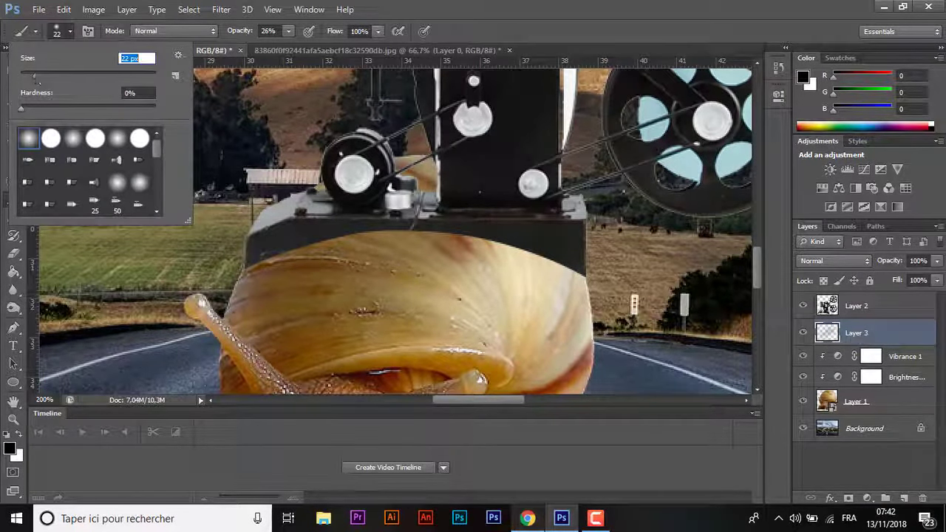
left_click(289, 33)
left_click_drag(573, 279, 521, 256)
key("ctrl+z")
left_click_drag(574, 274, 499, 253)
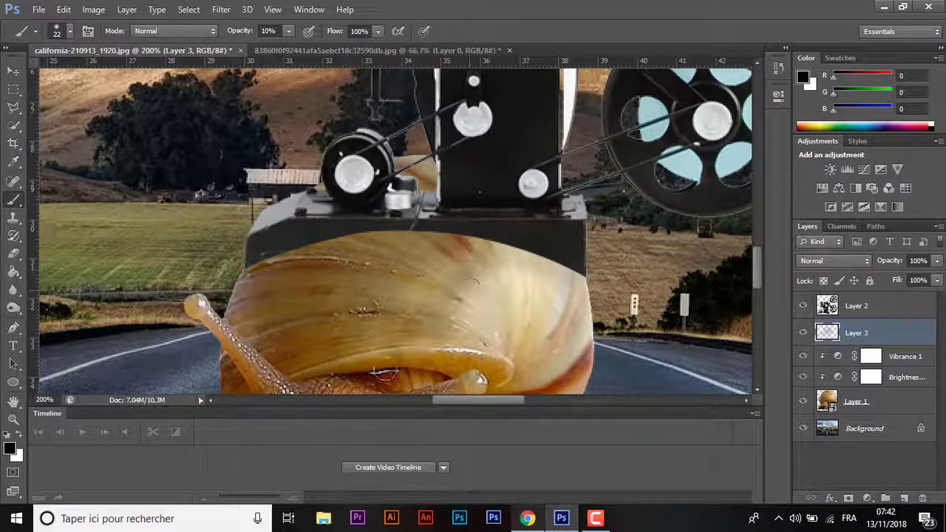
key("ctrl+0")
left_click(12, 73)
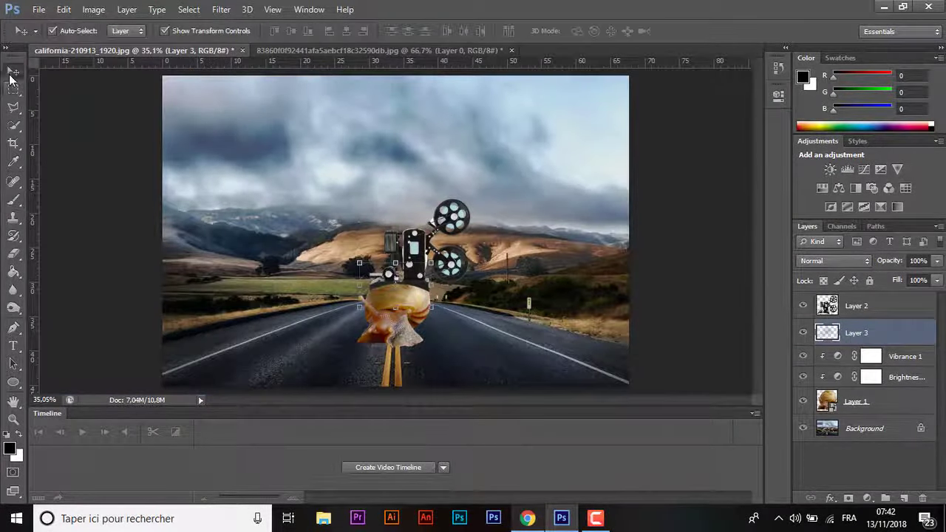
Add a new Layer 4 and load the projector layer's outline as a selection.
left_click(906, 498)
key("ctrl+plus")
key("ctrl+plus")
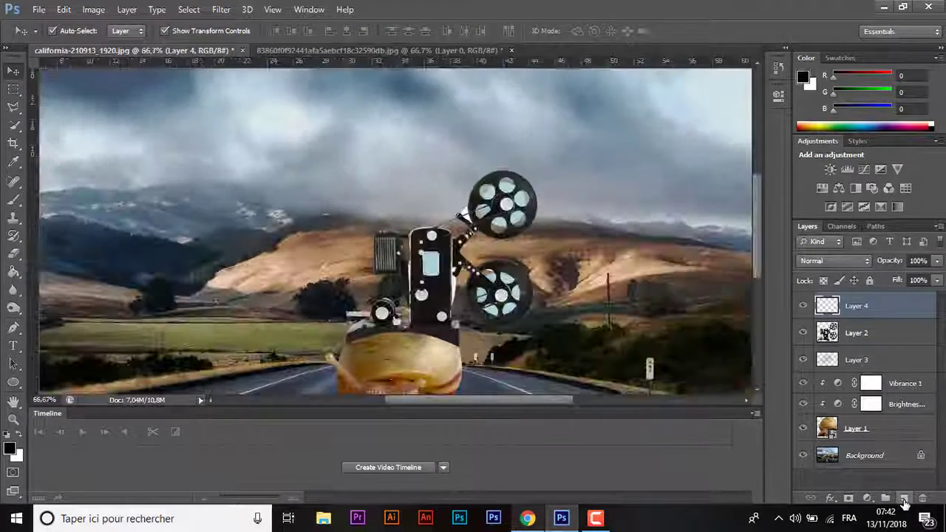
key("ctrl+plus")
key("ctrl+plus")
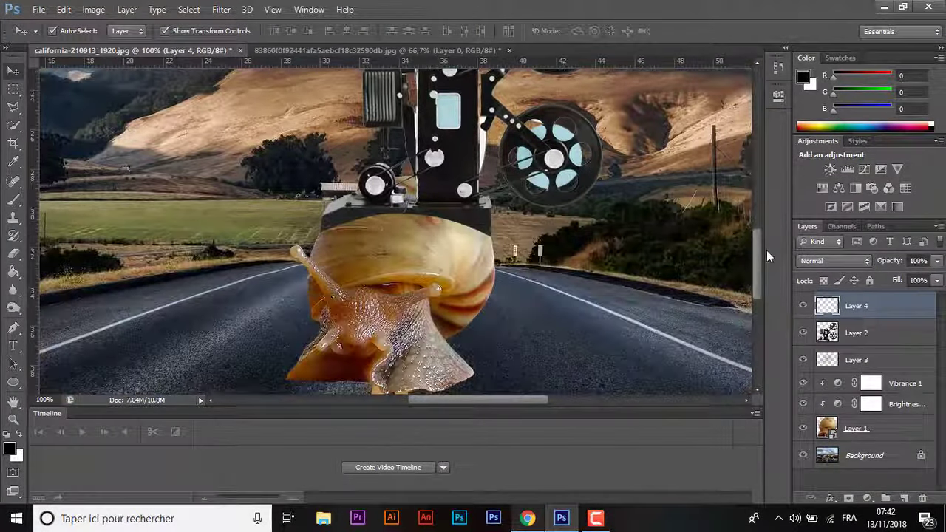
key("ctrl+plus")
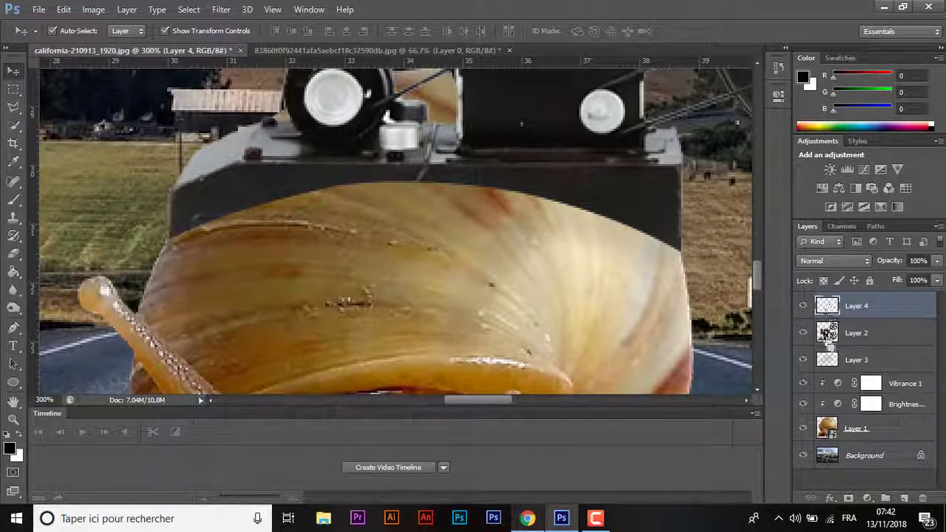
left_click(829, 335, "ctrl")
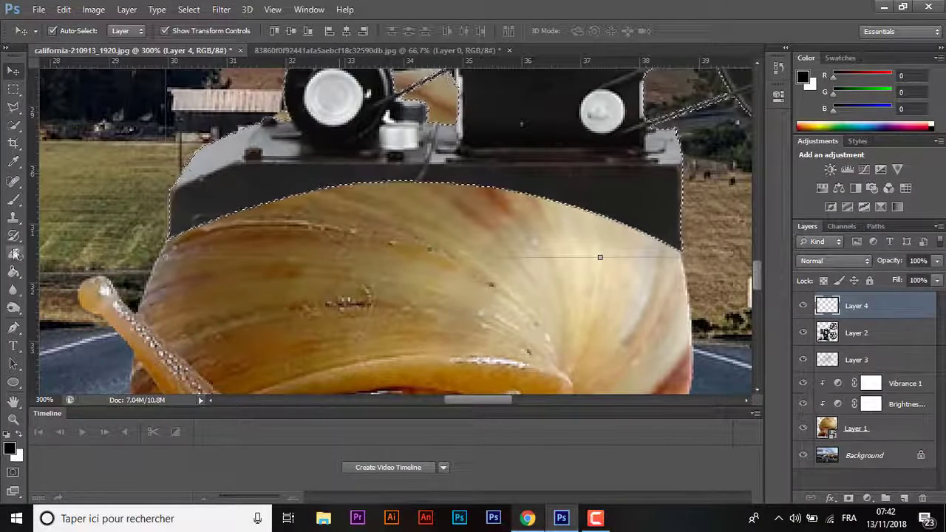
Paint black at 28% opacity over the projector's base and left edges.
key("b")
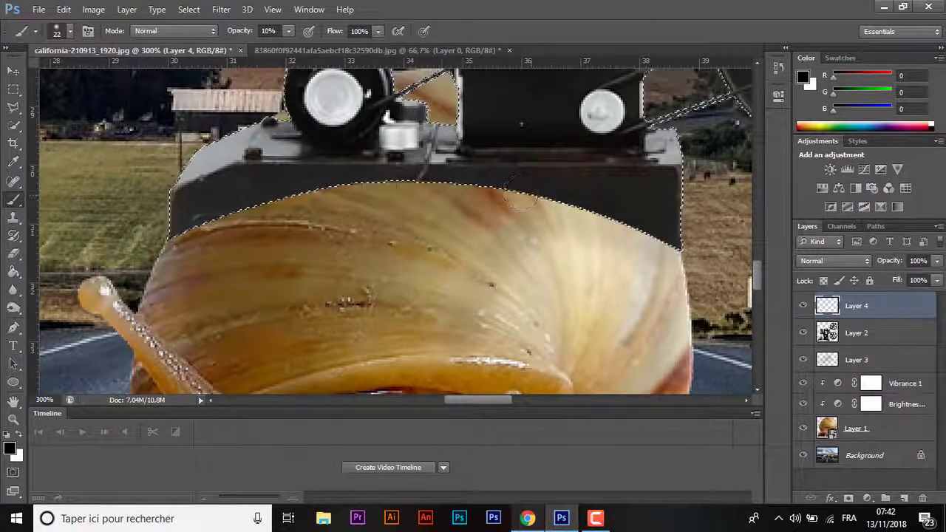
left_click_drag(516, 193, 310, 215)
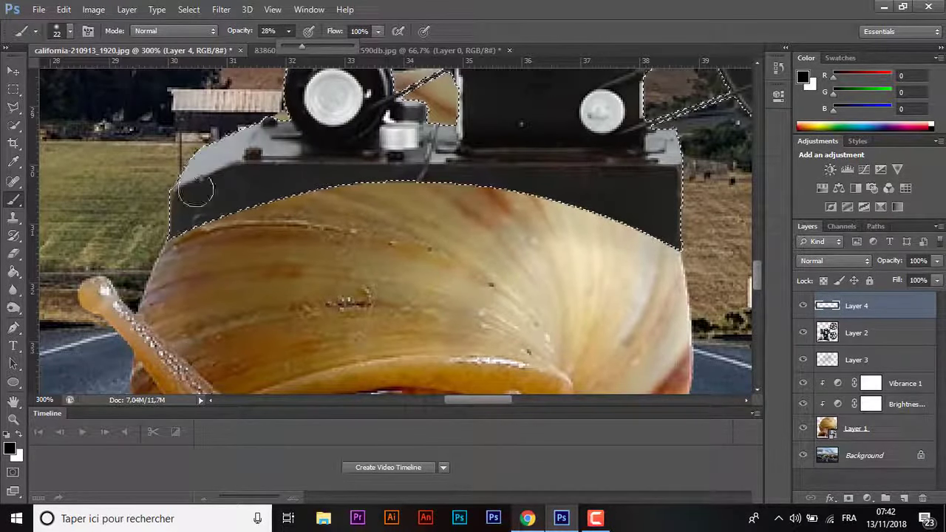
mouse_move(196, 192)
left_mouse_down()
mouse_move(254, 205)
mouse_move(319, 198)
left_mouse_up()
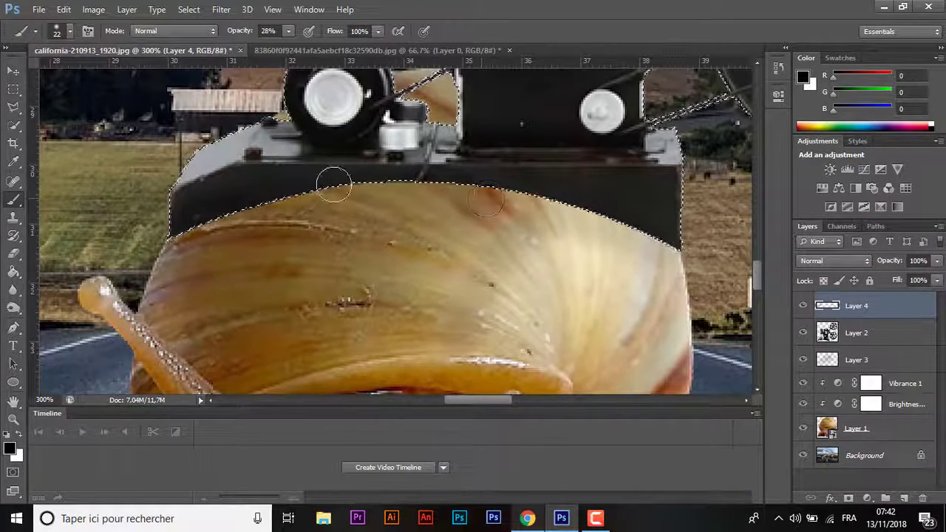
mouse_move(333, 180)
left_mouse_down()
mouse_move(207, 184)
mouse_move(251, 144)
mouse_move(185, 178)
mouse_move(281, 133)
mouse_move(288, 170)
left_mouse_up()
key("ctrl+0")
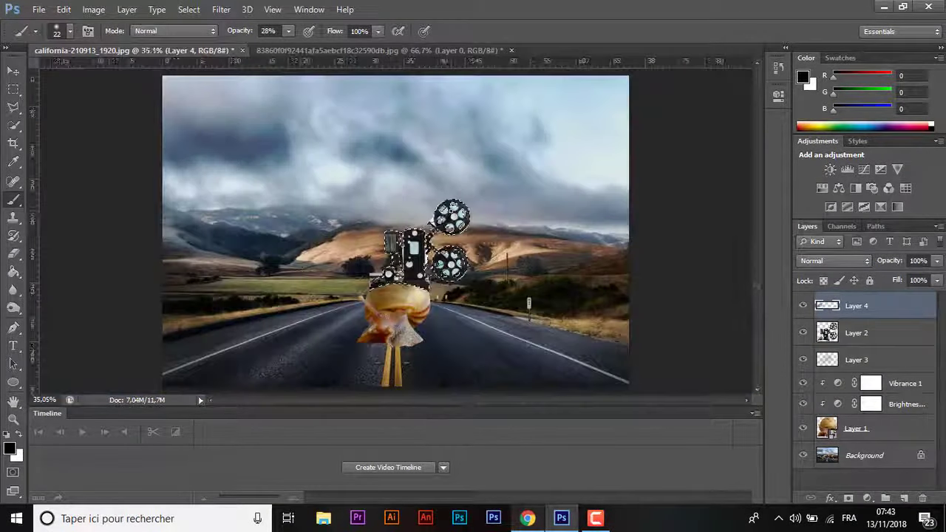
Zoom in to frame the snail shell and projector, with Layer 3 selected.
left_click(12, 70)
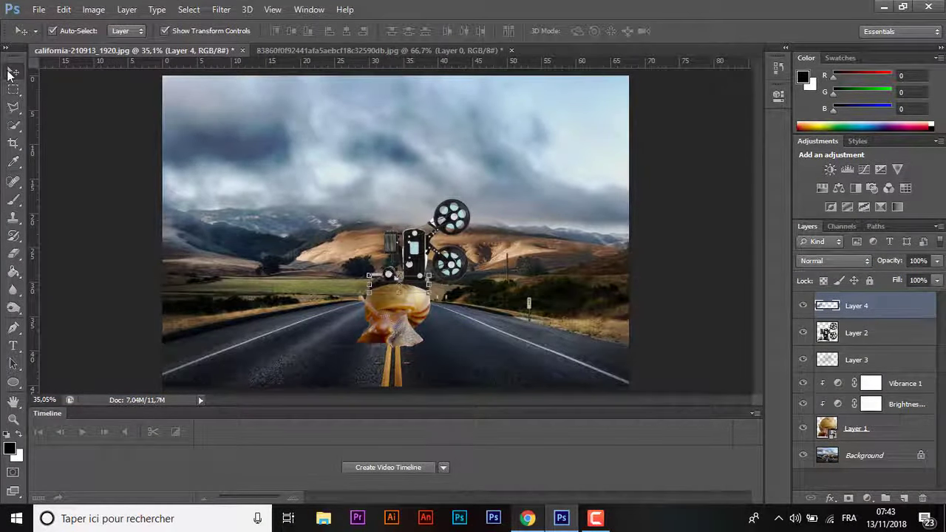
left_click(222, 251)
key("ctrl+plus")
key("ctrl+plus")
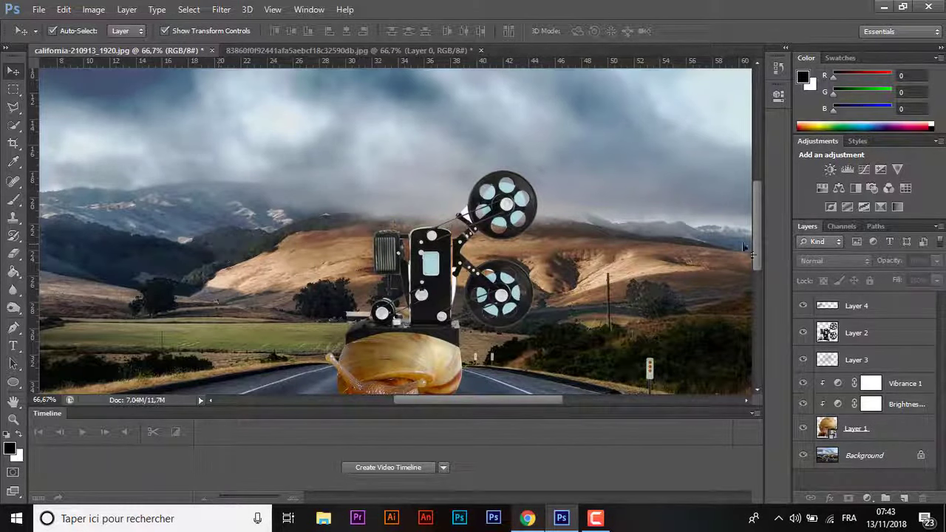
scroll(747, 251, "down", 2)
left_click(866, 360)
key("ctrl+plus")
key("ctrl+plus")
key("ctrl+plus")
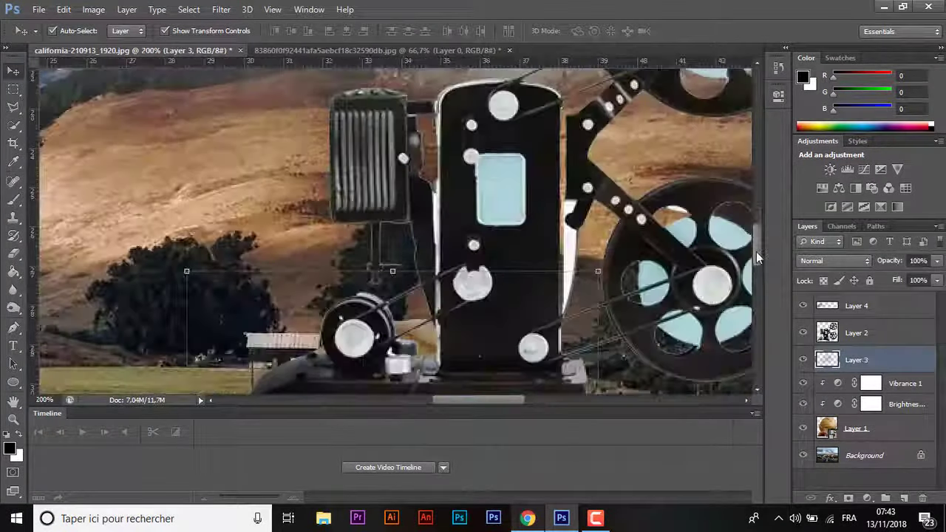
key("ctrl+minus")
left_click_drag(756, 251, 756, 279)
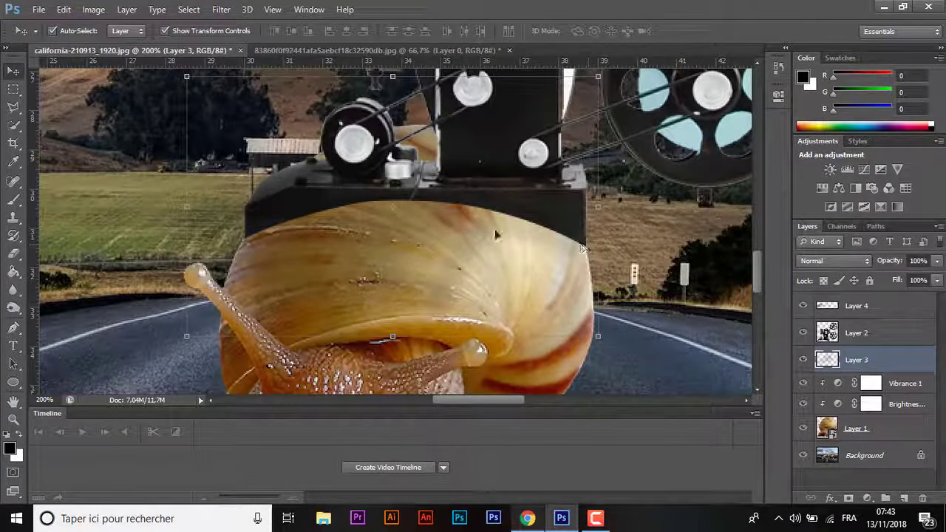
Dodge the upper snail shell on Layer 1 with a 35 px brush.
key("o")
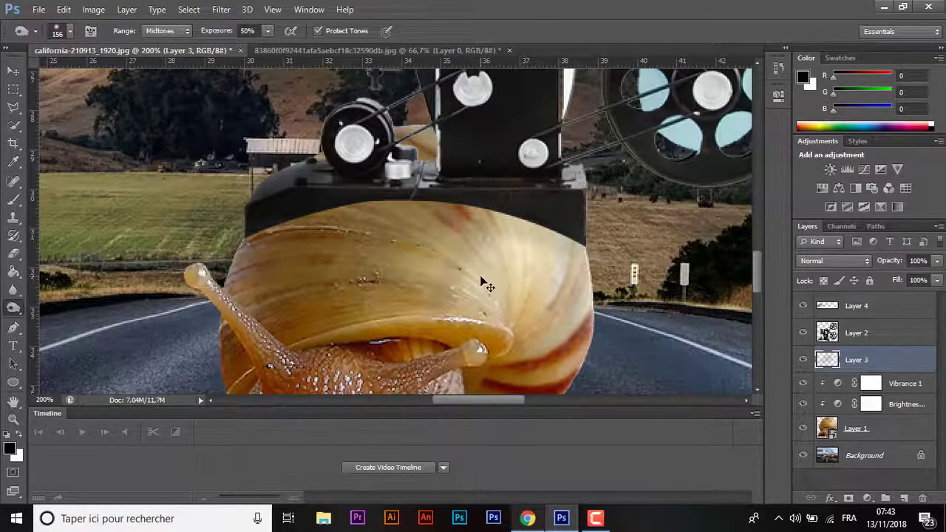
key("alt+bracketright")
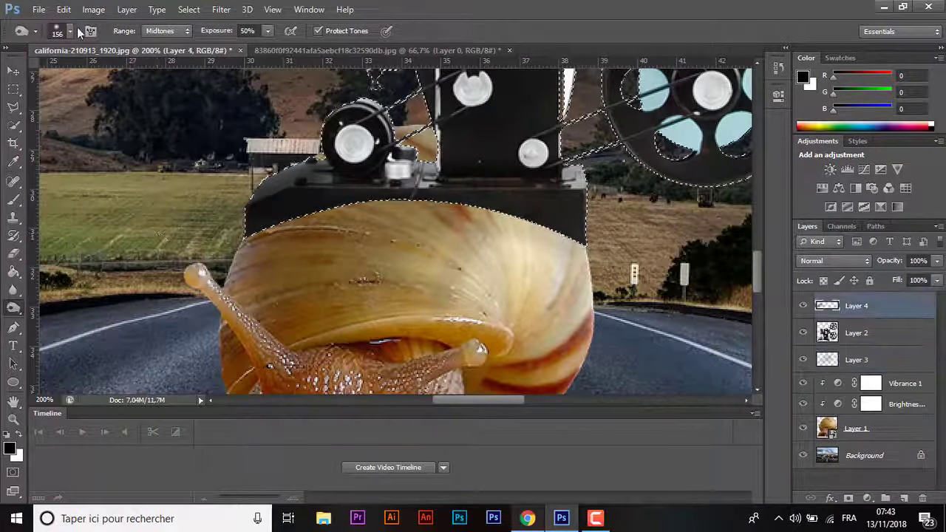
left_click(69, 30)
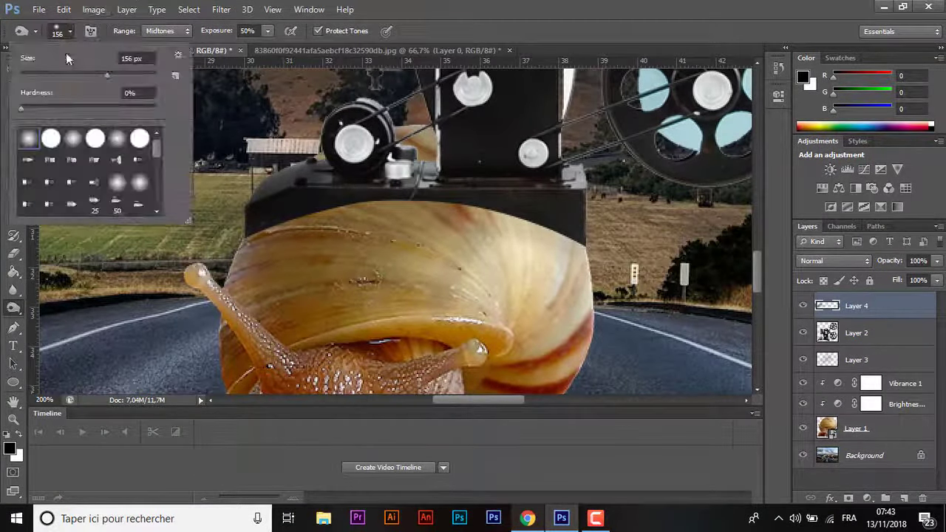
type("35")
left_click(562, 244)
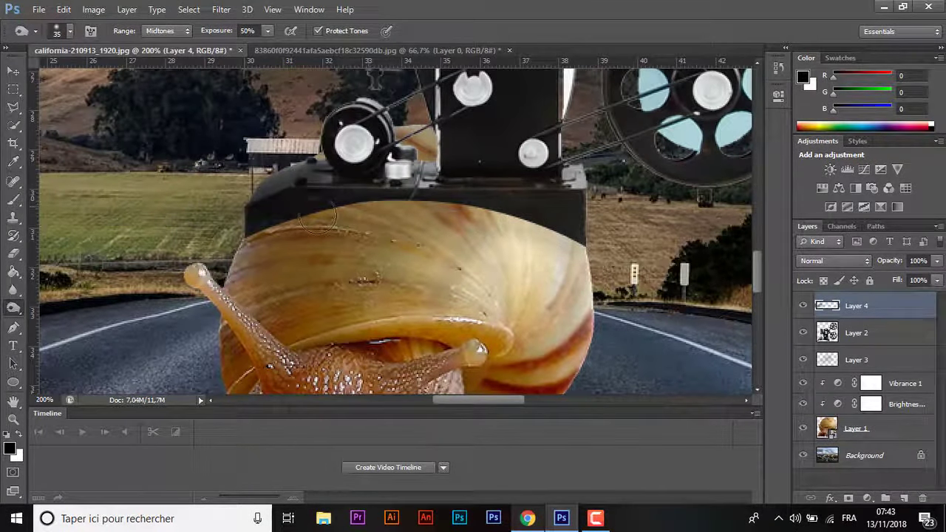
left_click(858, 333)
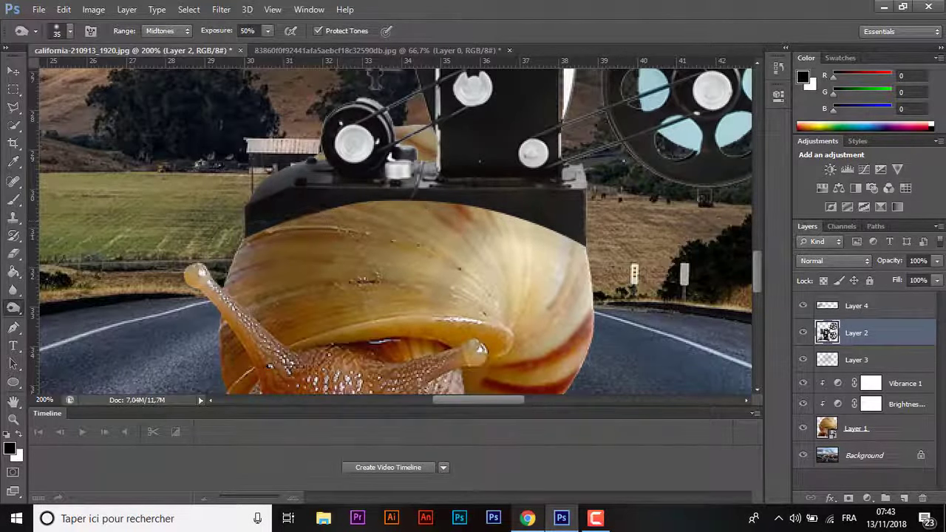
left_click(857, 429)
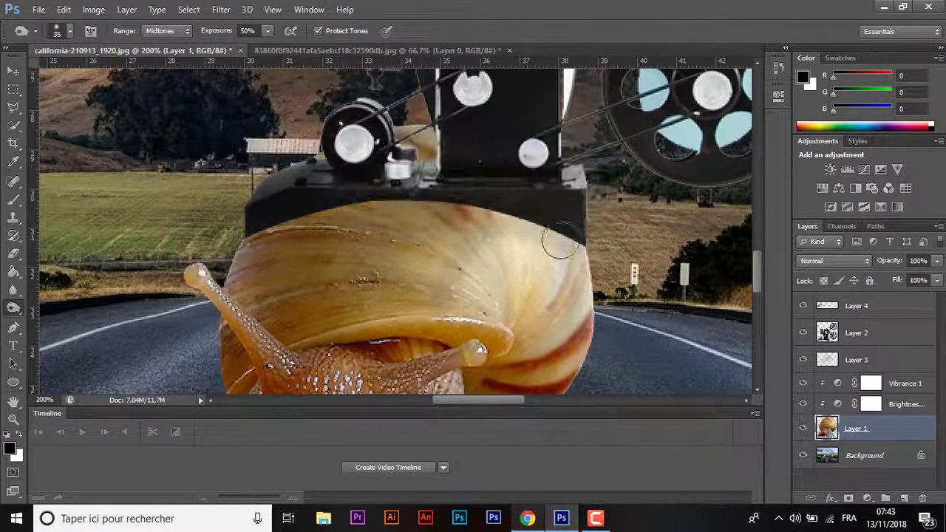
left_click_drag(559, 244, 259, 273)
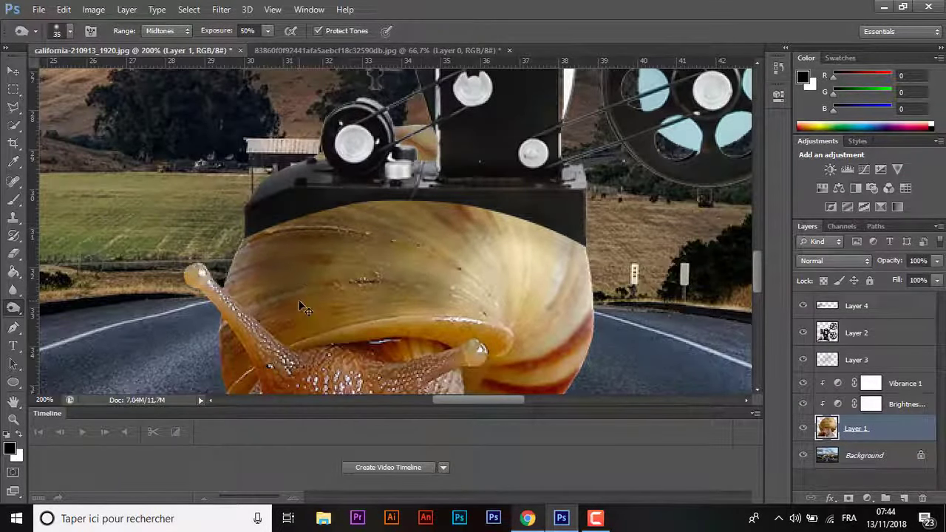
key("ctrl+0")
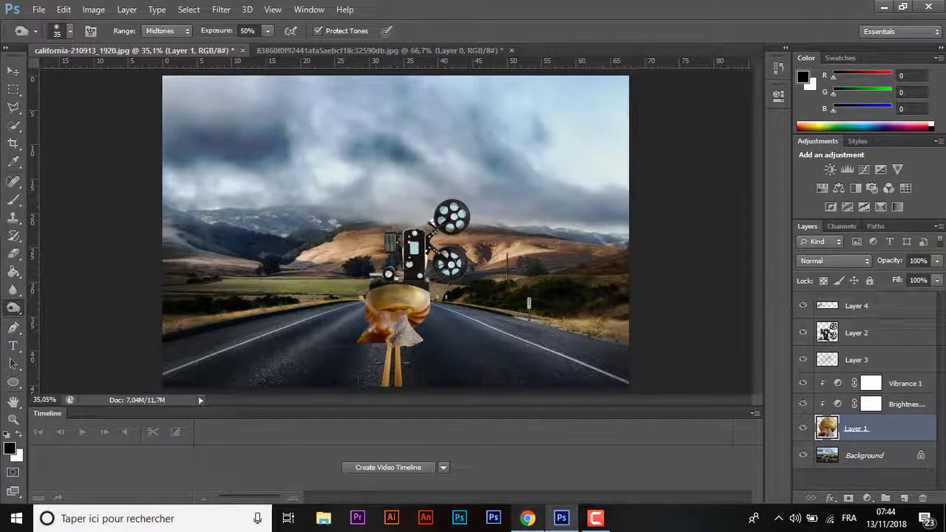
Select the projector layer, Layer 2, in the Layers panel.
left_click(13, 71)
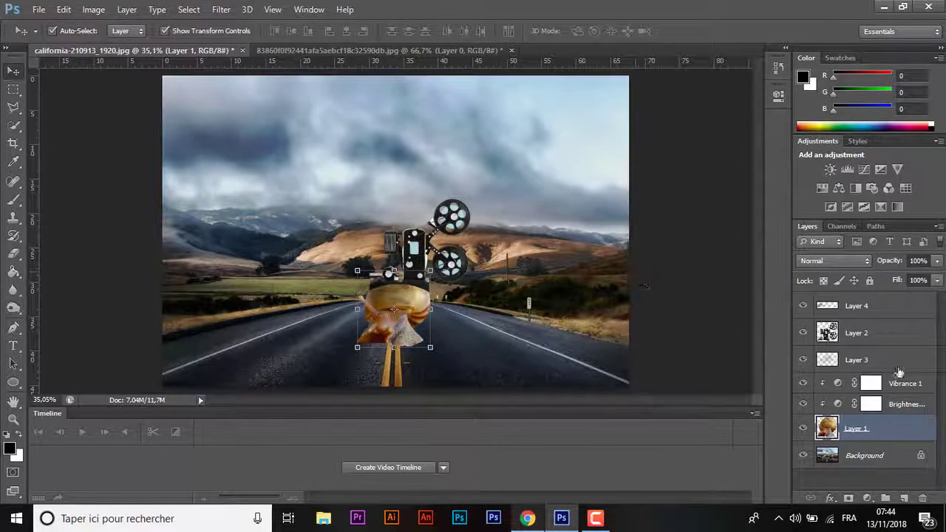
left_click(858, 360)
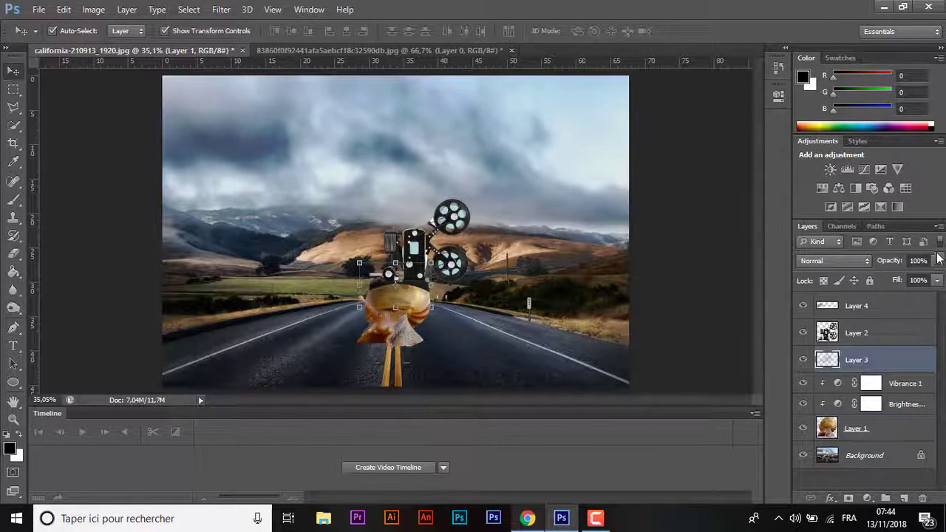
left_click(886, 313)
left_click(606, 329)
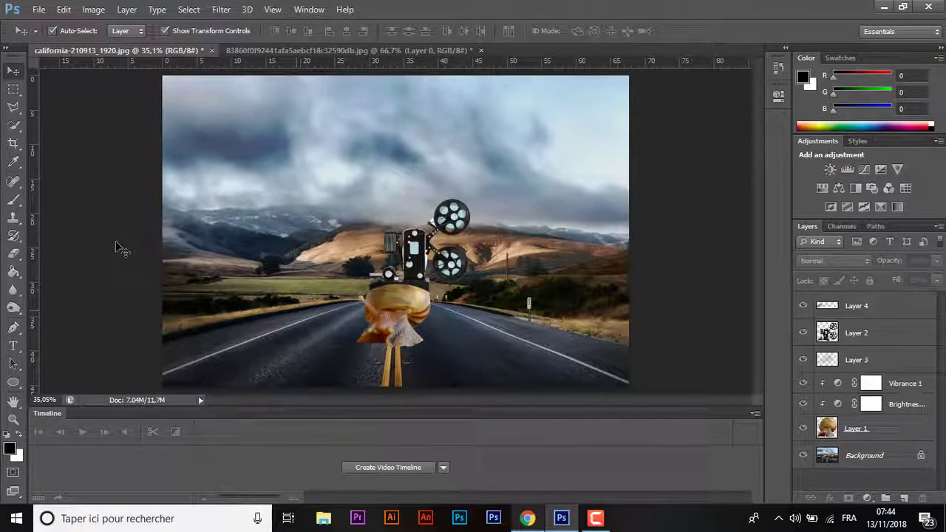
left_click(887, 333)
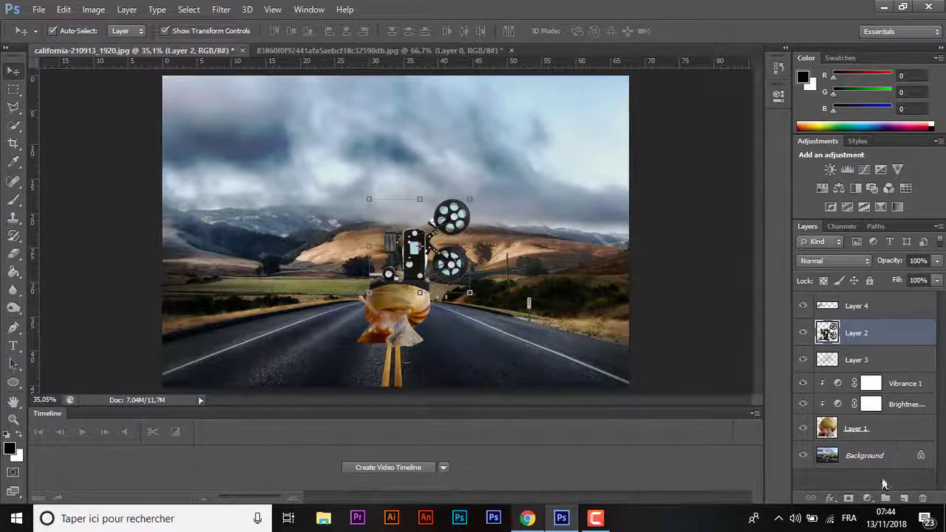
Add a Brightness/Contrast adjustment (−51, 14) clipped to the projector to darken it.
left_click(868, 499)
left_click(872, 244)
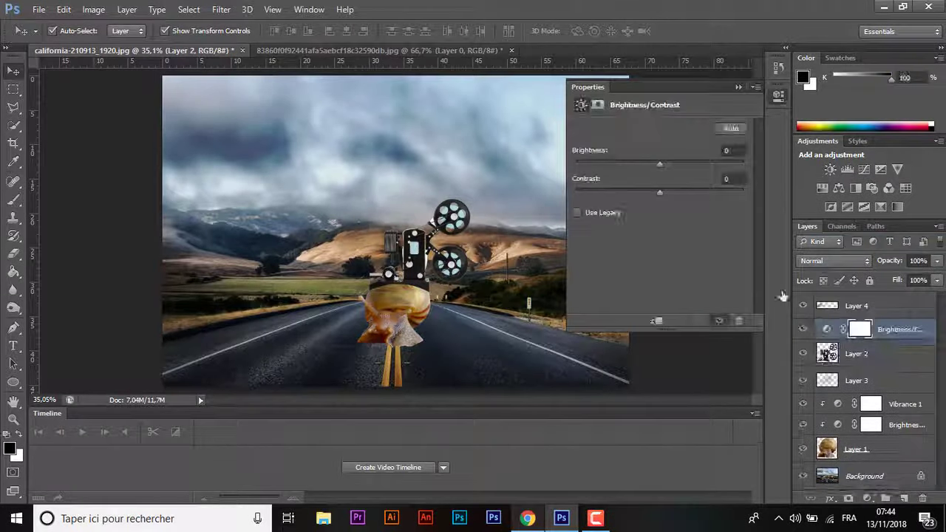
left_click(885, 345, "alt")
left_click_drag(660, 165, 631, 164)
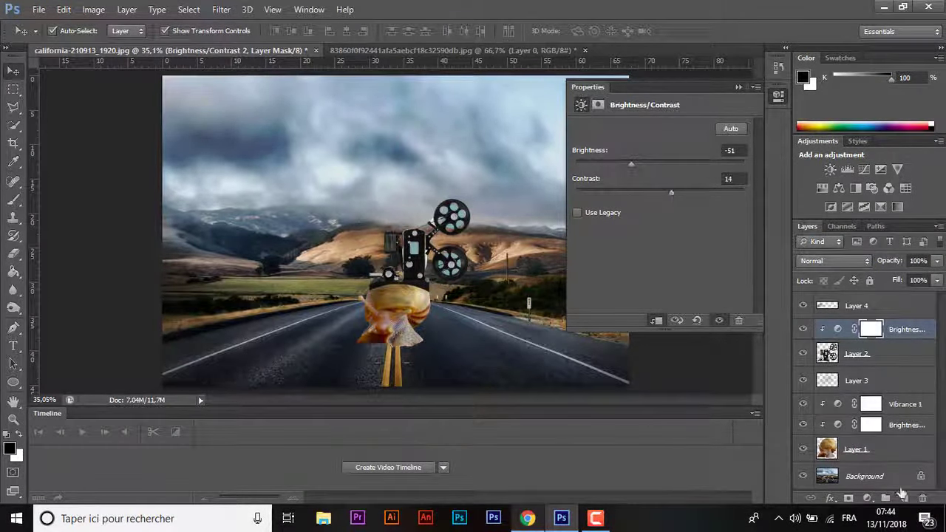
Add a Vibrance adjustment clipped to the projector with Vibrance +10 and Saturation −7.
left_click(868, 497)
left_click(887, 315)
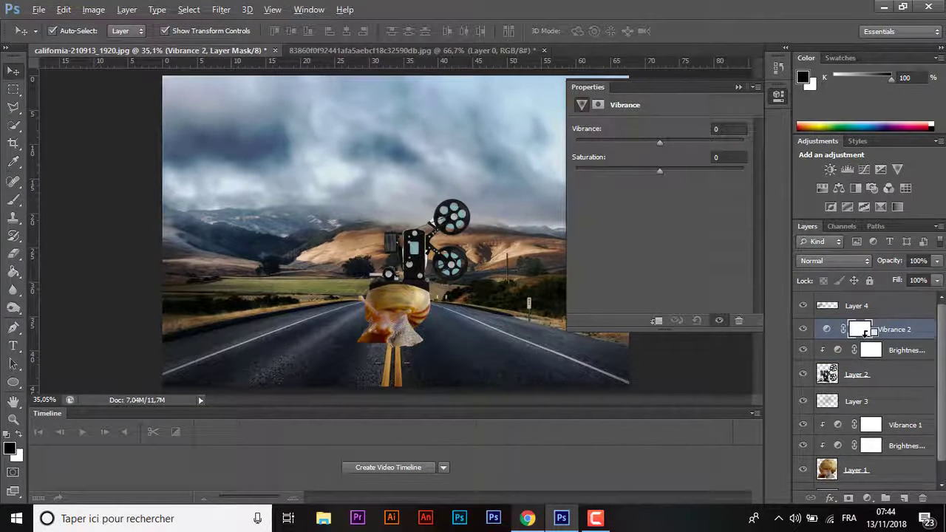
left_click(865, 334, "alt")
left_click_drag(665, 143, 654, 173)
key("ctrl+plus")
key("ctrl+plus")
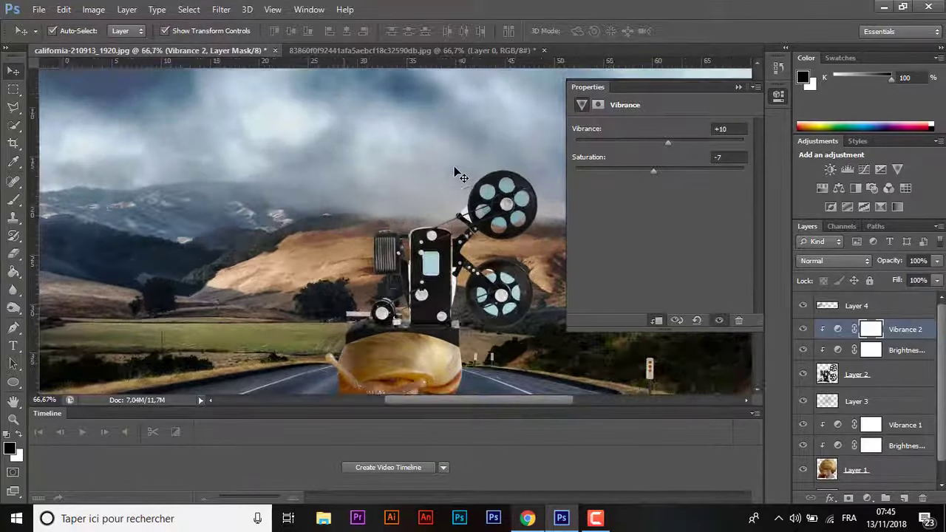
key("ctrl+plus")
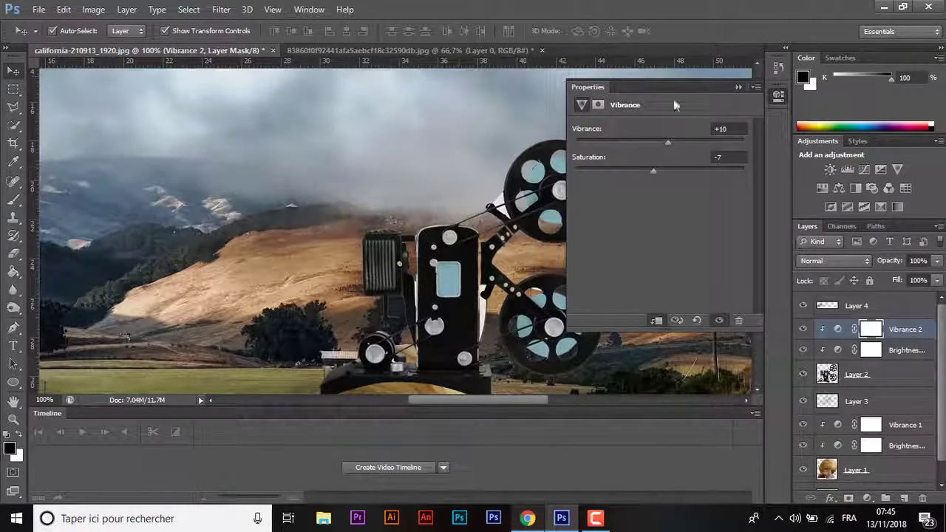
left_click(739, 86)
key("ctrl+plus")
left_click(13, 255)
Try the Magic Eraser on the projector, dismiss its error, and return to the Move tool.
right_click(14, 255)
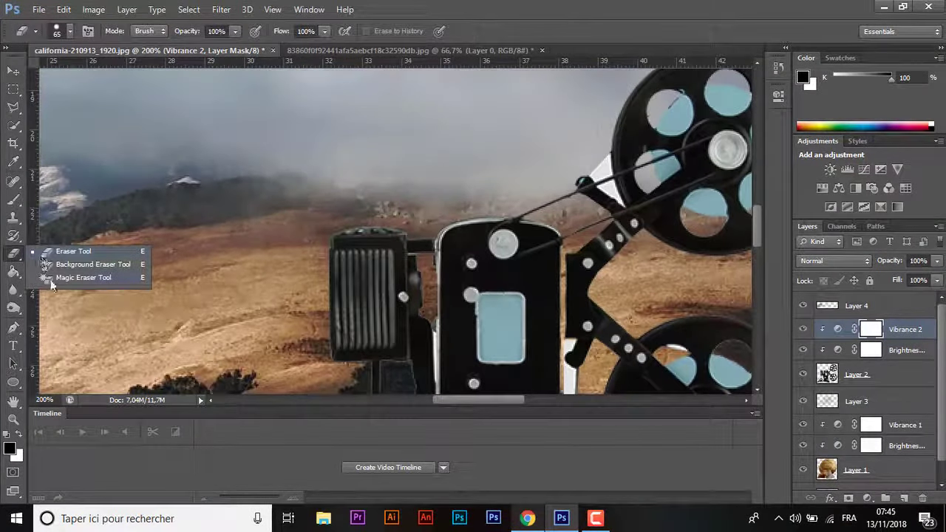
left_click(66, 278)
left_click(611, 187)
key("Return")
left_click(611, 188, "ctrl")
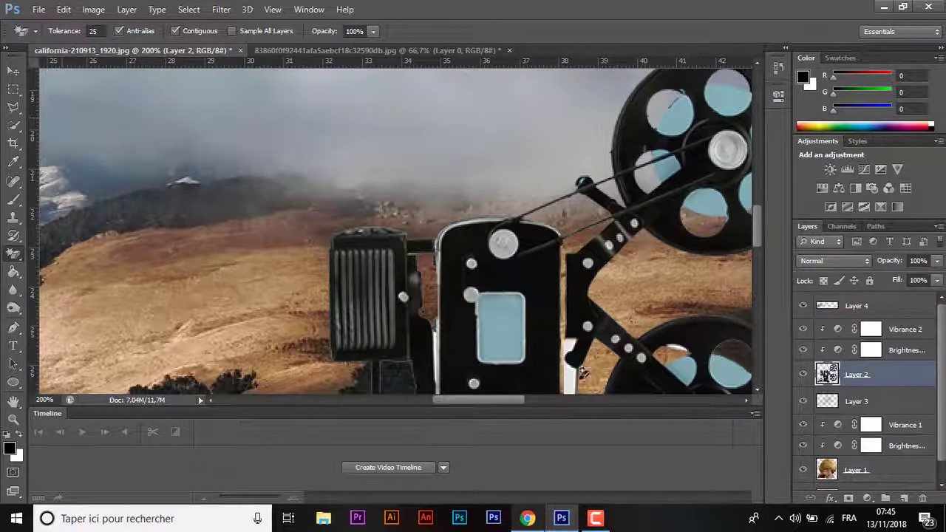
key("ctrl+0")
left_click(13, 72)
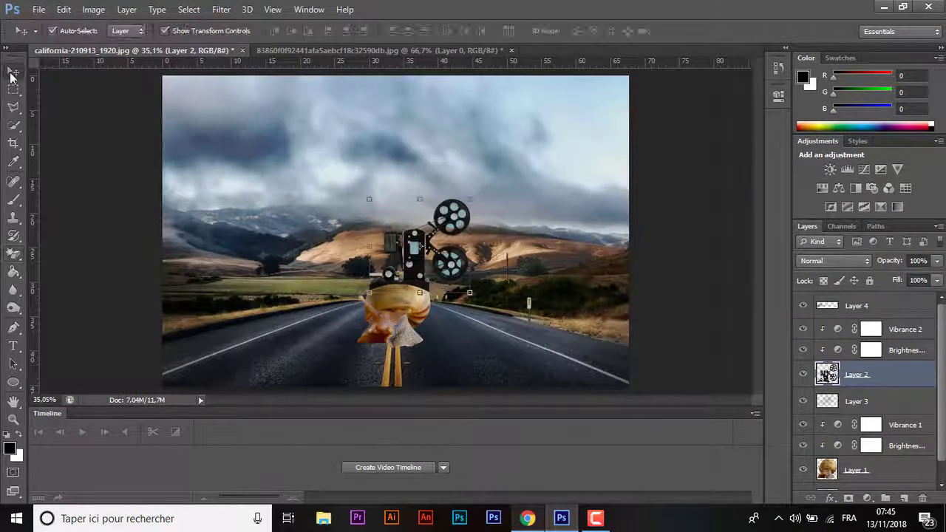
Close the projector source document without saving changes.
left_click(477, 52)
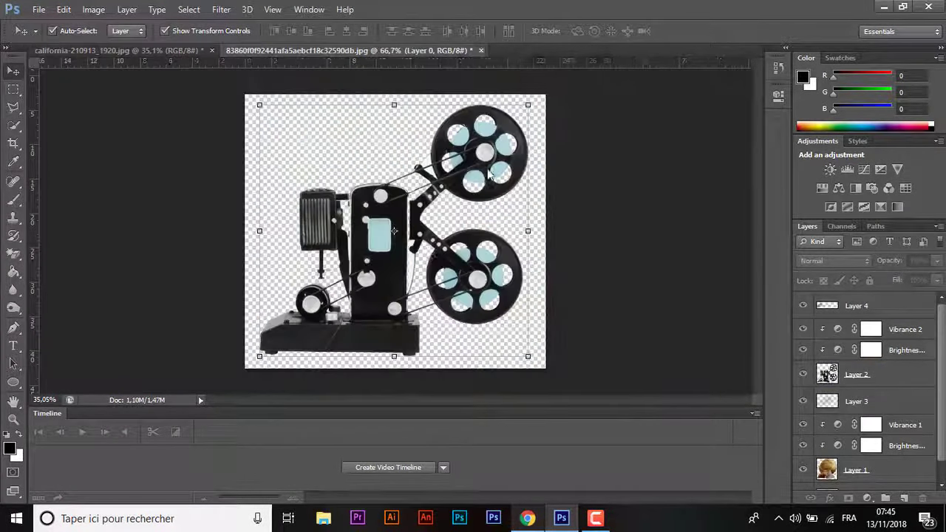
key("ctrl+w")
left_click(469, 202)
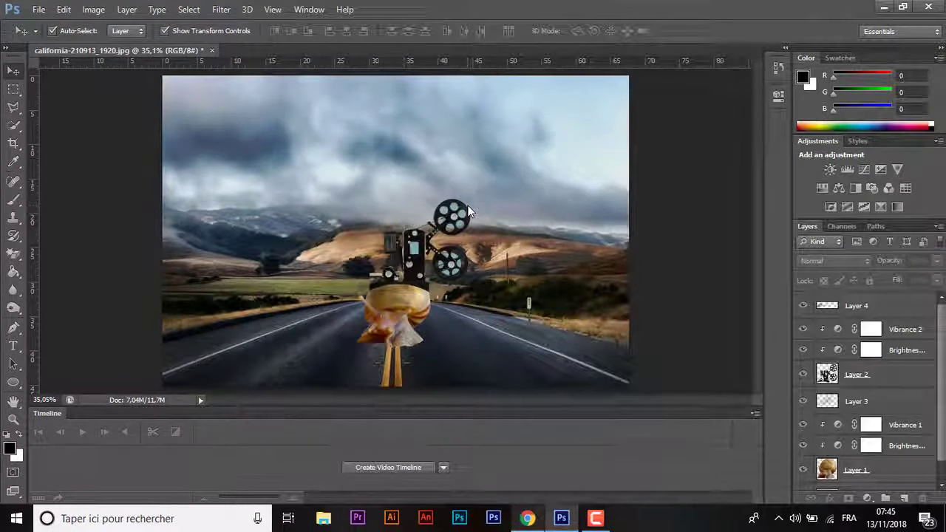
Open smoke_PNG55236.png, accepting it without its colour profile.
key("ctrl+o")
double_click(613, 142)
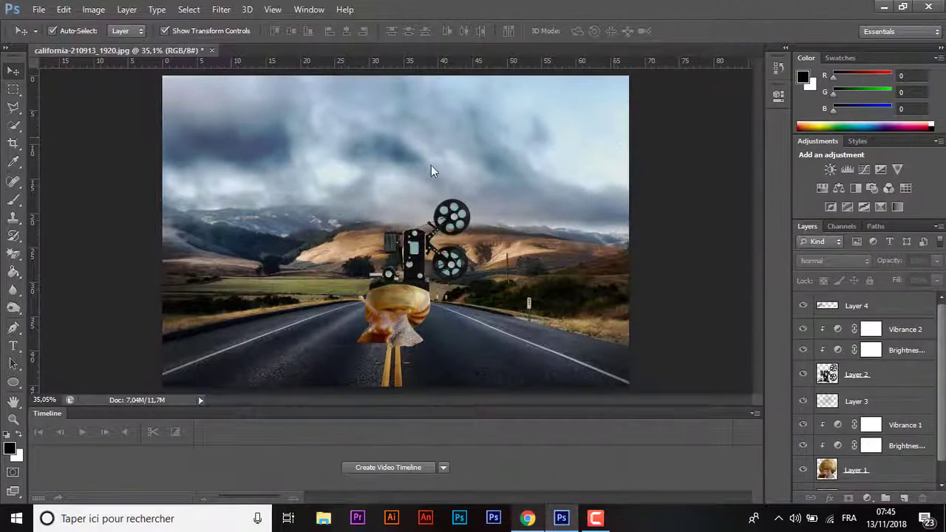
left_click(545, 268)
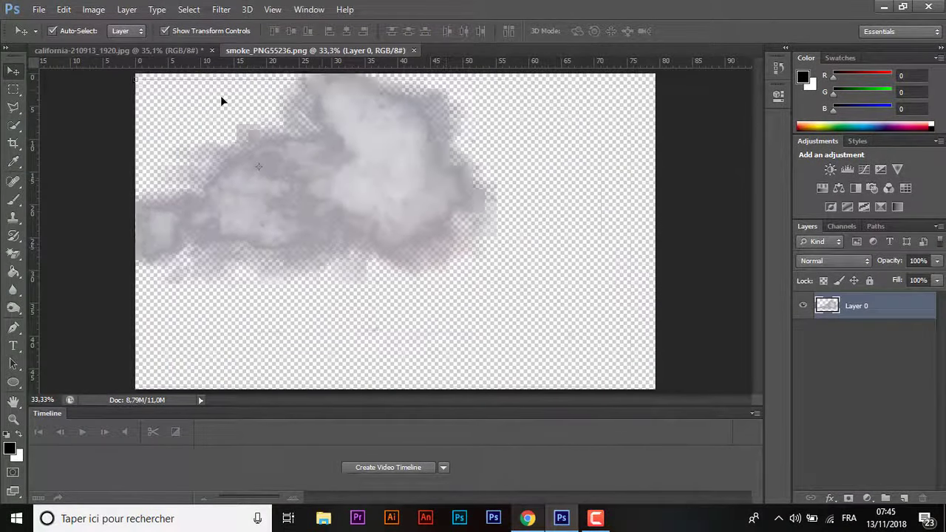
Bring the smoke into the road composite and convert it to a Smart Object.
left_click_drag(220, 95, 431, 320)
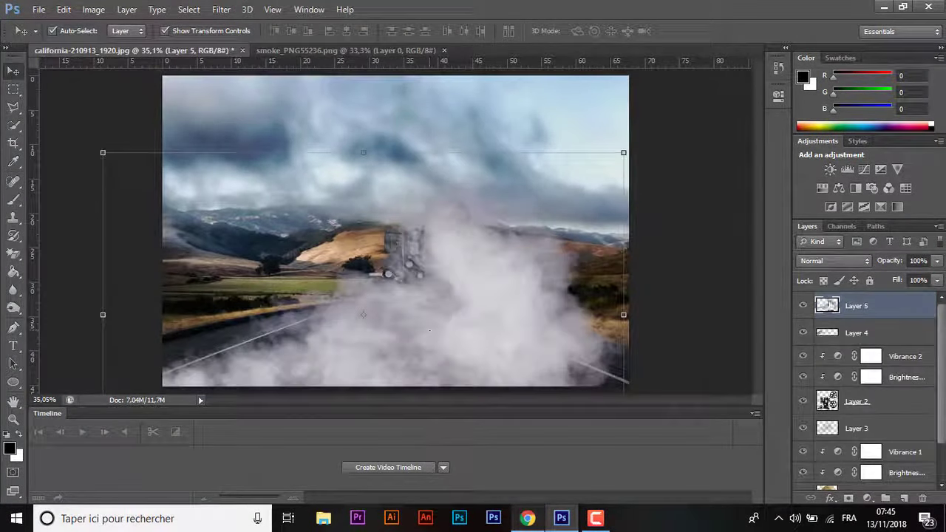
right_click(884, 322)
left_click(702, 148)
Shrink the smoke into a puff beside the projector reels and place a duplicate beside the snail.
key("ctrl+t")
mouse_move(624, 153)
left_mouse_down()
mouse_move(460, 287)
mouse_move(429, 275)
left_mouse_up()
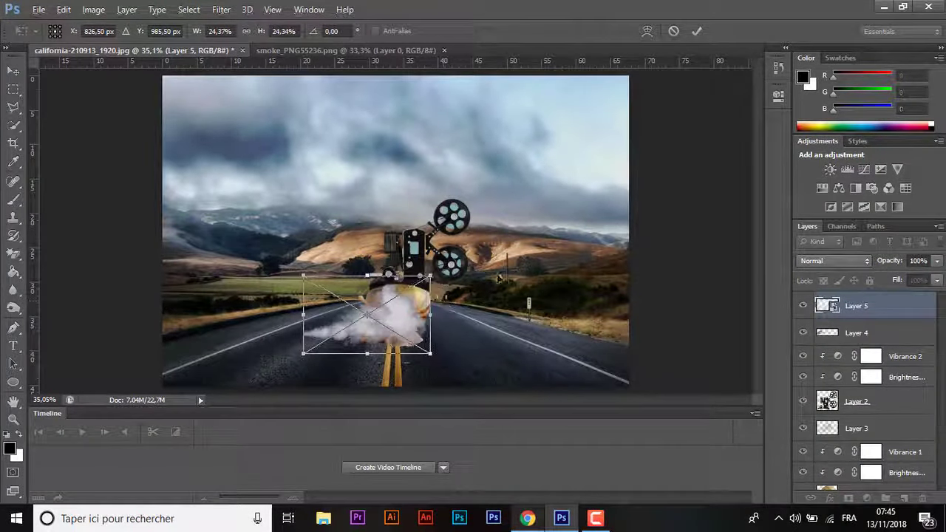
left_click_drag(366, 315, 495, 223)
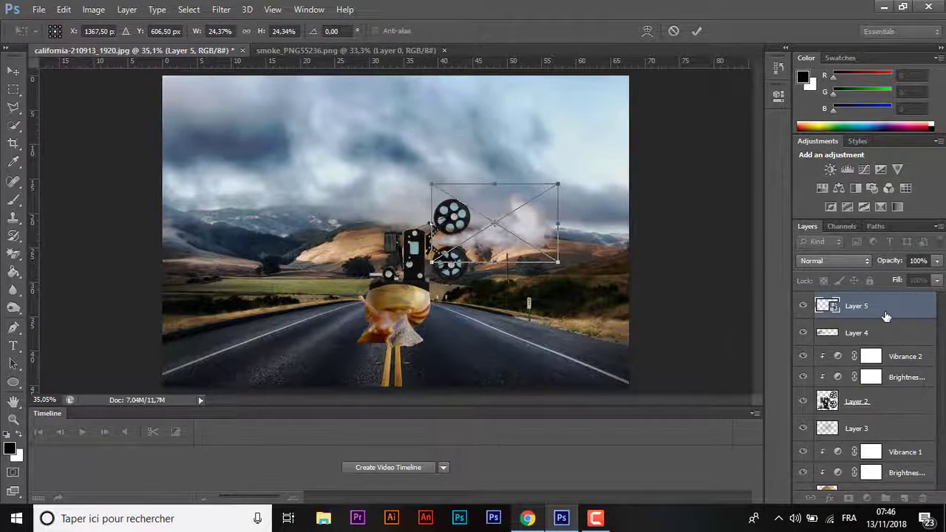
key("Return")
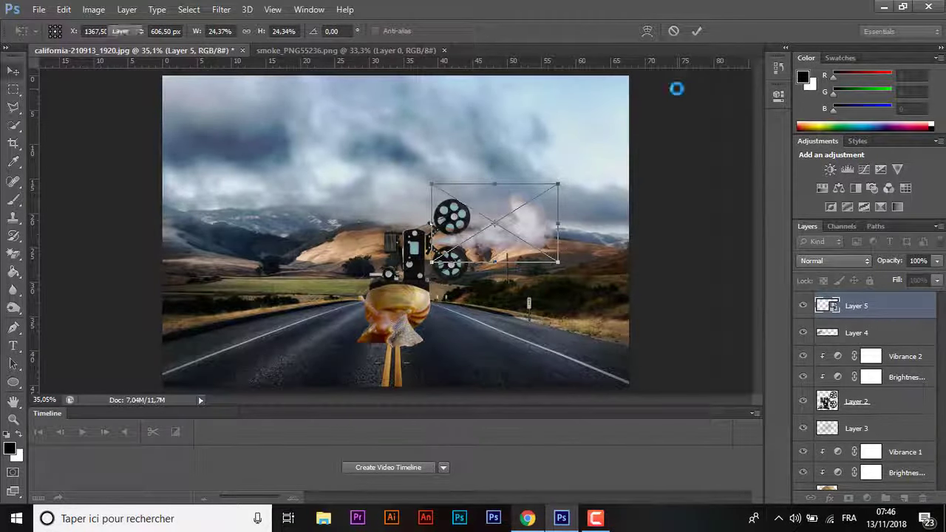
key("ctrl+j")
left_click_drag(510, 227, 481, 334)
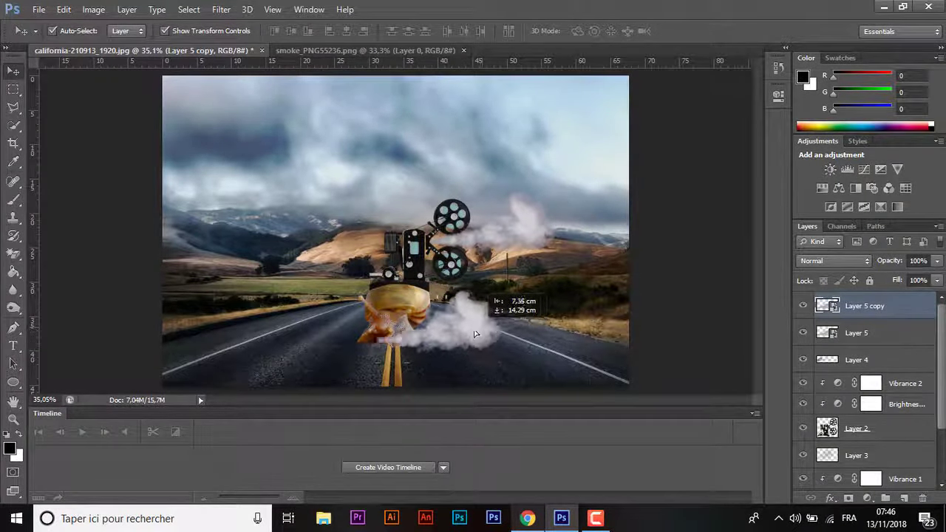
Nudge, scale down and tilt the road smoke copy about −11°.
key("ctrl+plus")
key("ctrl+plus")
key("ctrl+plus")
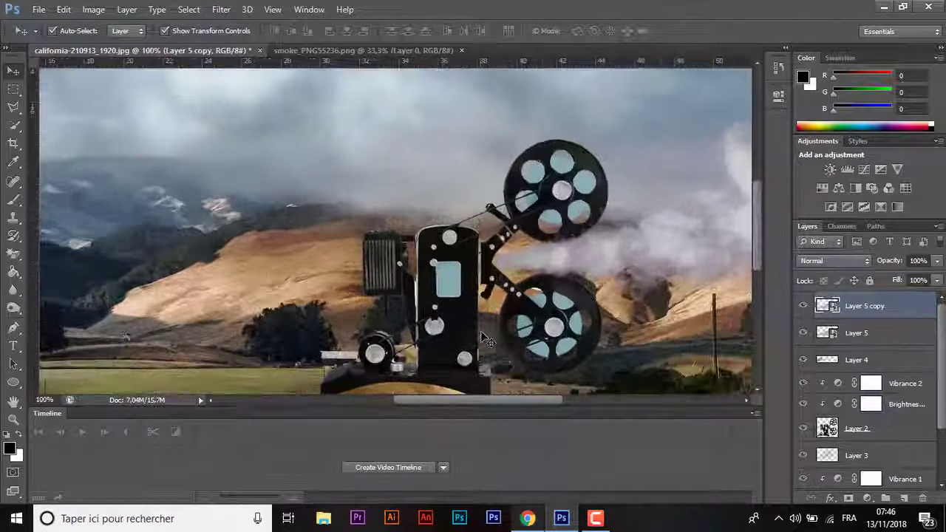
left_click_drag(758, 249, 761, 303)
left_click_drag(613, 232, 628, 218)
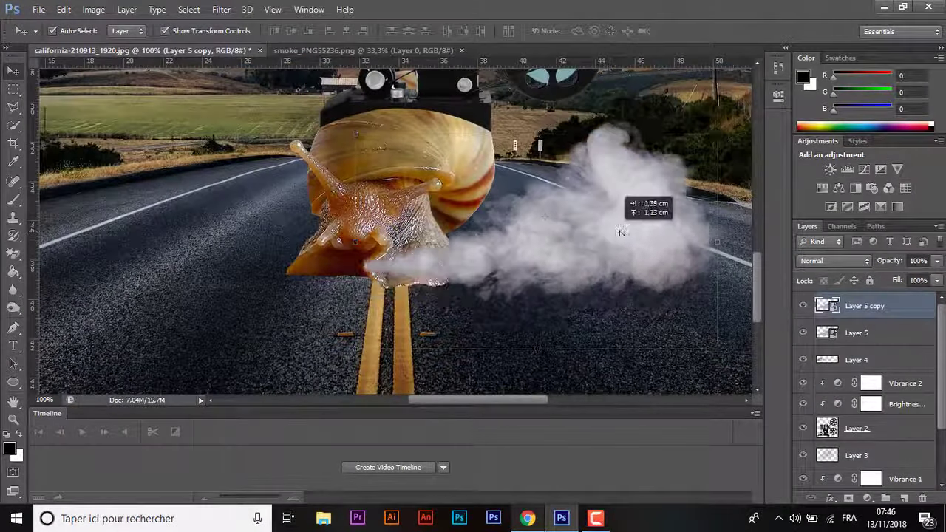
mouse_move(733, 337)
left_mouse_down()
mouse_move(699, 315)
mouse_move(735, 275)
left_mouse_up()
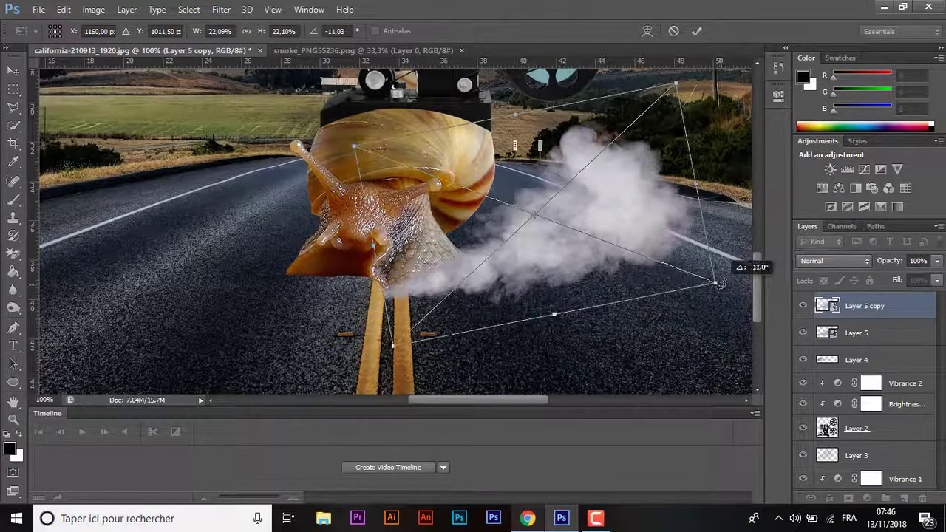
left_click_drag(528, 234, 538, 237)
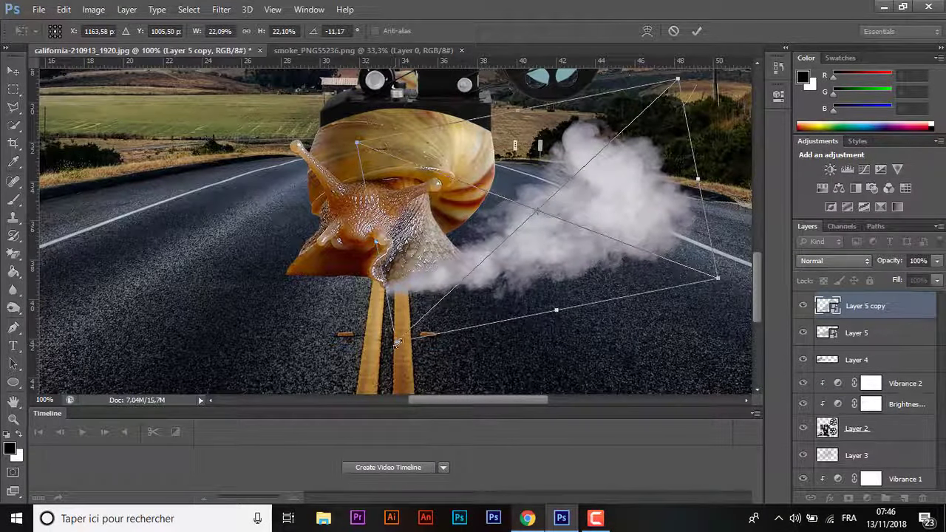
Warp the smoke into a curved plume trailing from the snail's front across the road.
left_click(647, 31)
left_click_drag(473, 281, 458, 274)
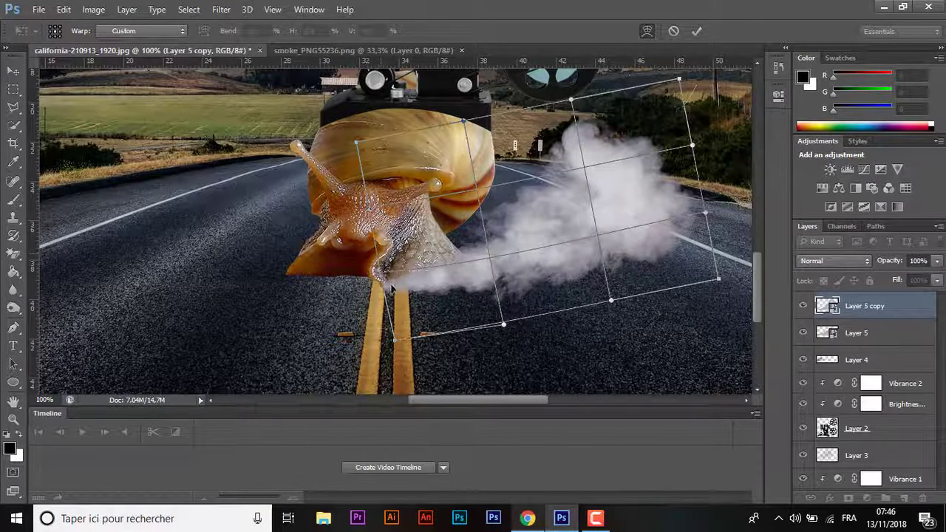
left_click_drag(392, 288, 525, 270)
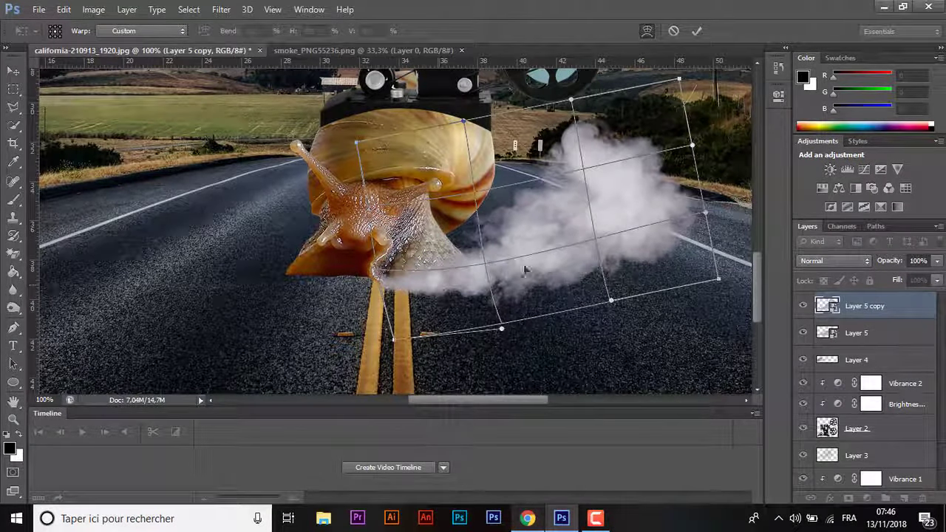
left_click_drag(609, 152, 595, 150)
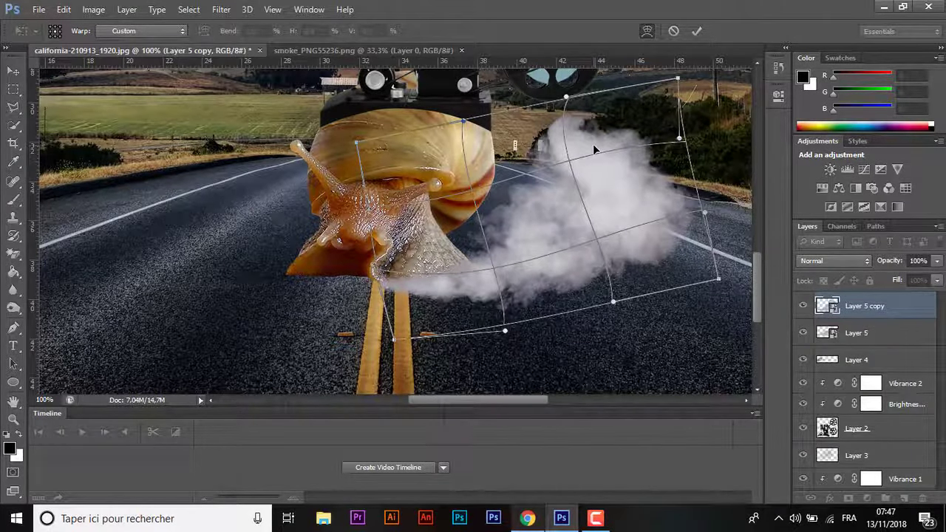
mouse_move(522, 285)
left_mouse_down()
mouse_move(622, 244)
mouse_move(614, 215)
left_mouse_up()
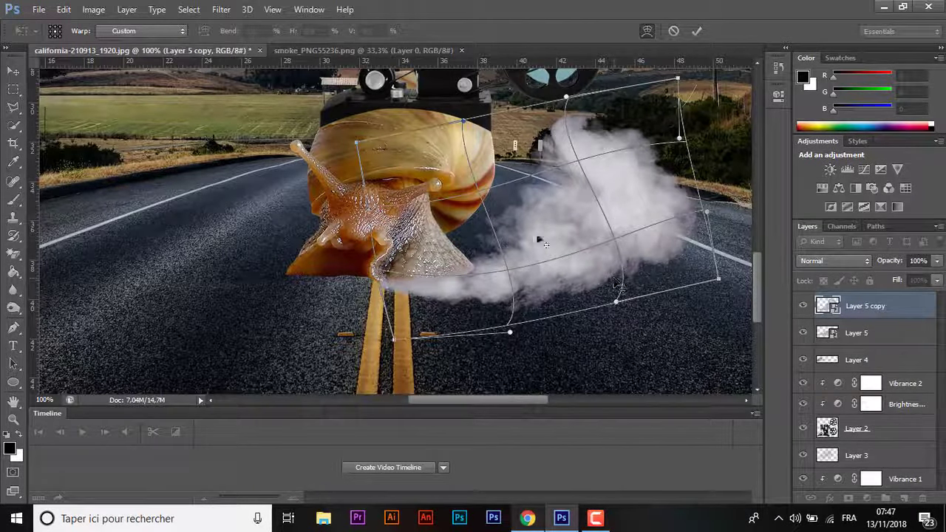
left_click_drag(549, 255, 506, 263)
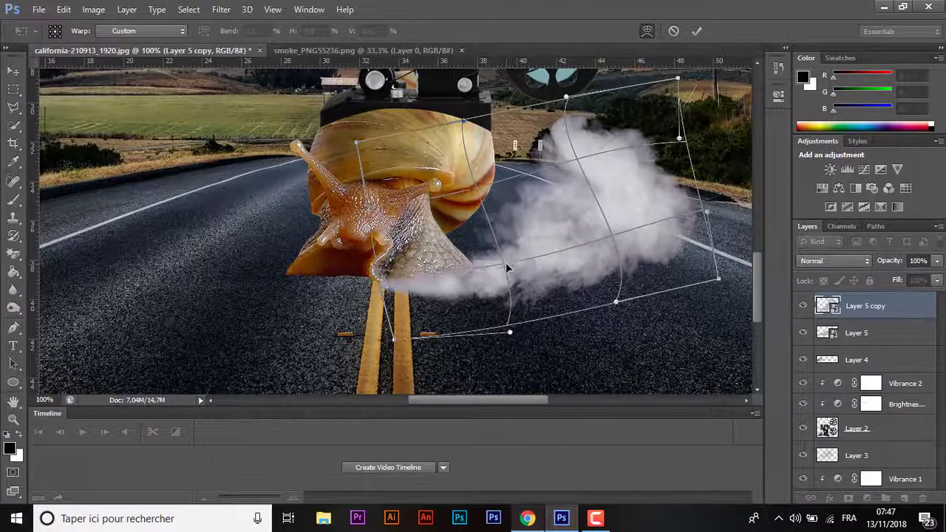
left_click(698, 32)
key("ctrl+plus")
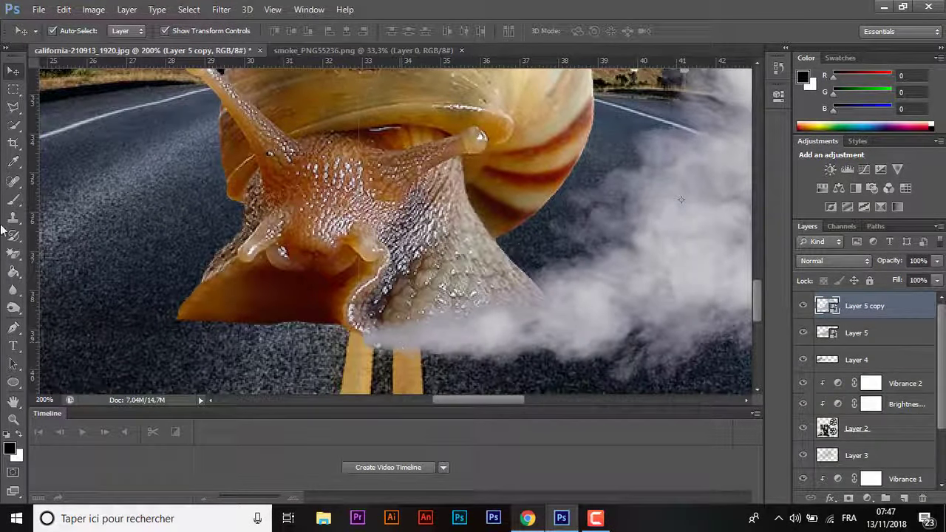
Fade the road smoke's lower edges near the snail with the Eraser at 58% opacity.
left_click(13, 254)
left_click(59, 29)
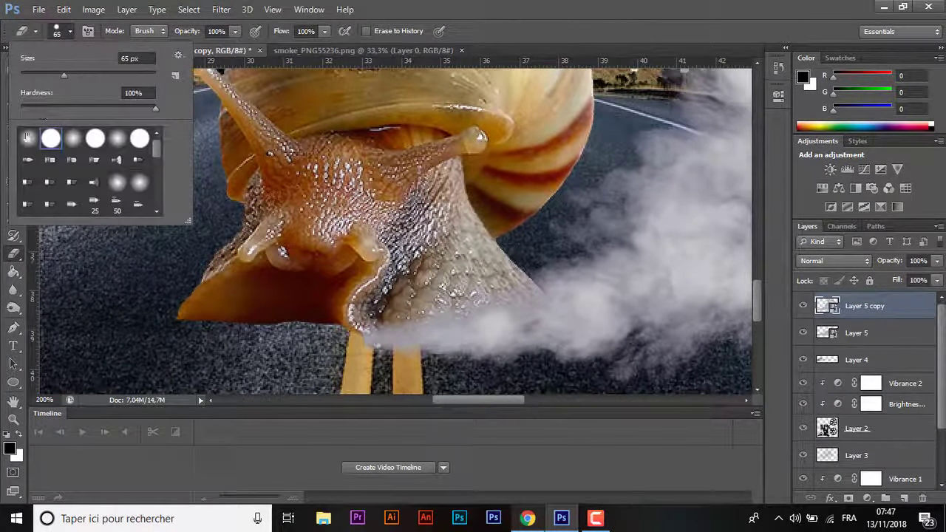
left_click_drag(232, 35, 206, 49)
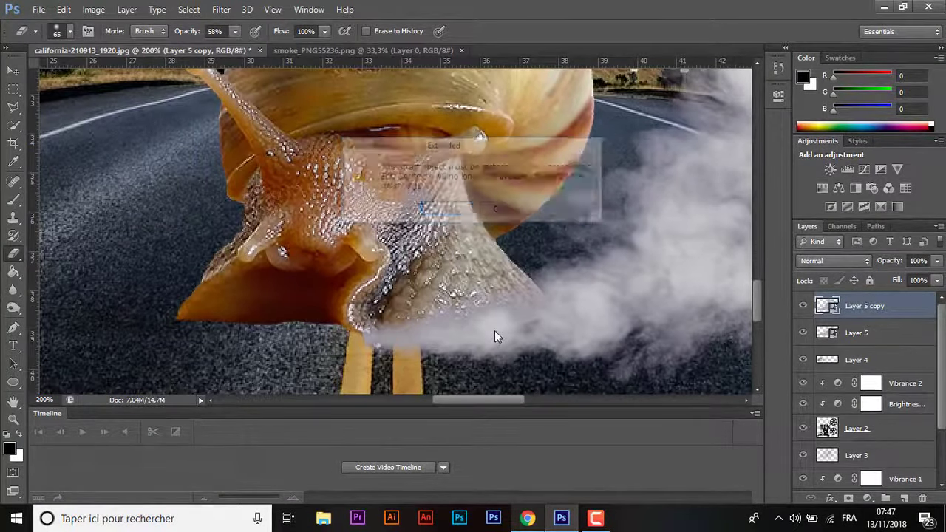
key("ctrl+minus")
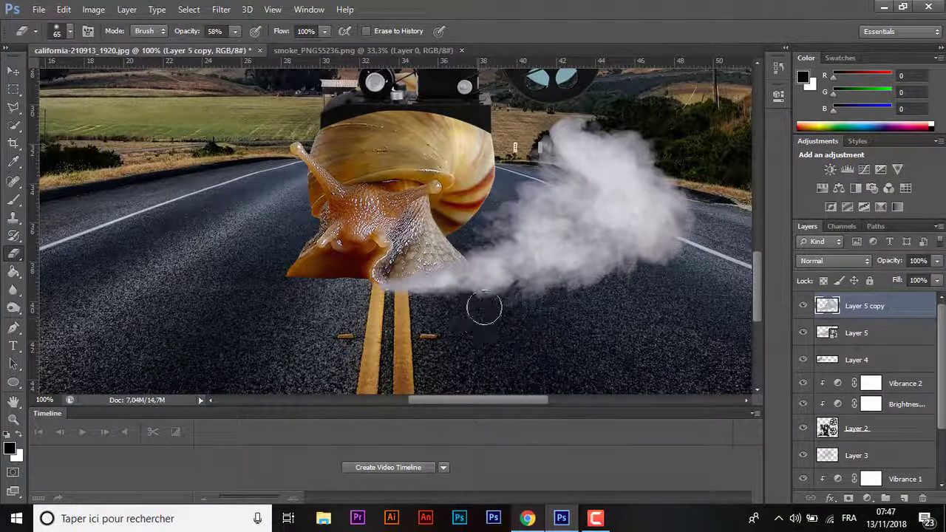
left_click_drag(482, 306, 619, 281)
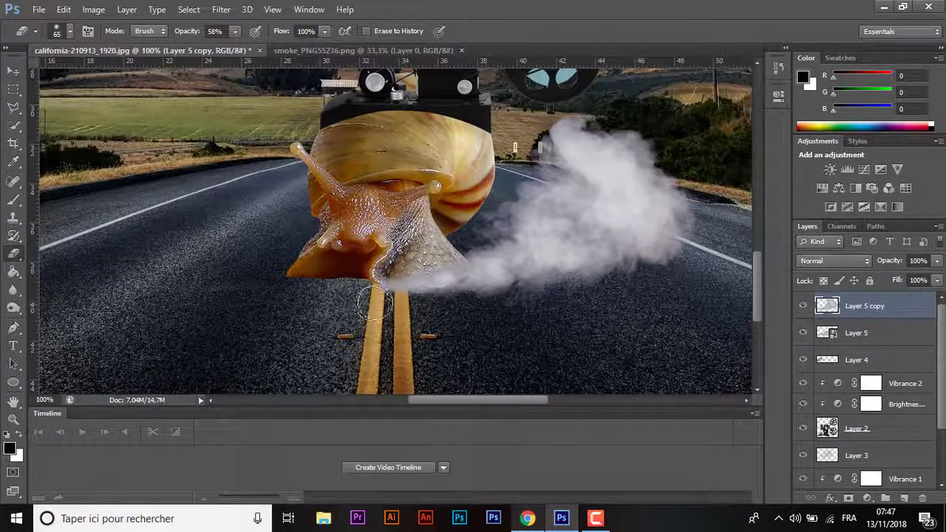
left_click_drag(706, 290, 726, 267)
key("ctrl+0")
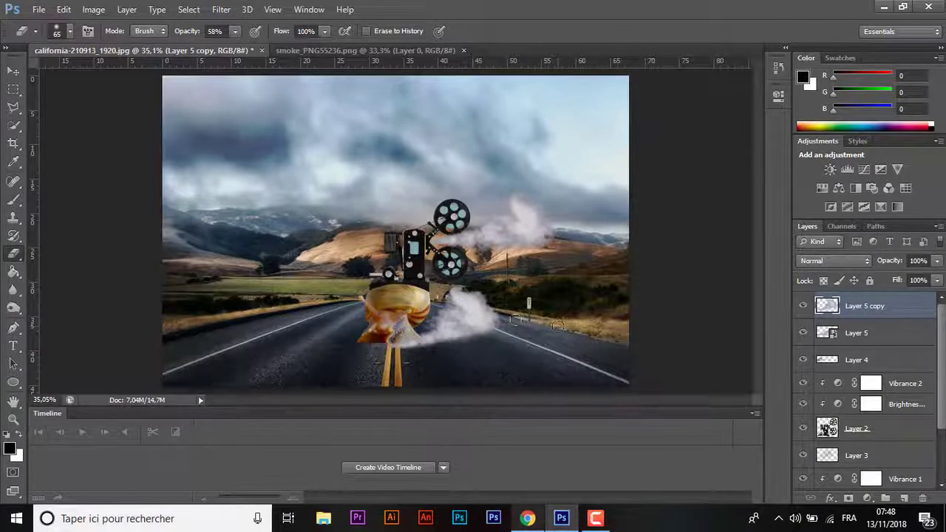
Drag a smoke duplicate to the snail's left side and stack Layer 5 copy 2 above Background.
left_click(13, 71)
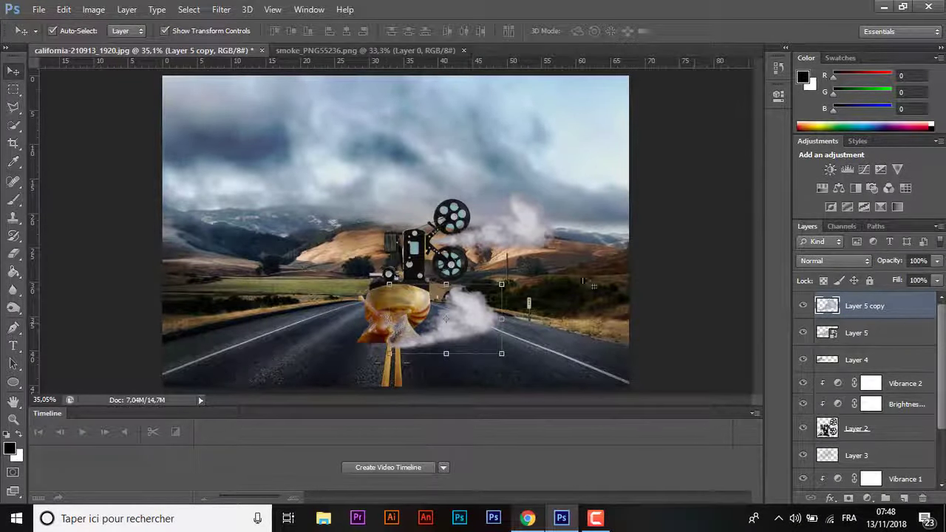
mouse_move(521, 218)
left_mouse_down("alt")
mouse_move(303, 299)
mouse_move(359, 325)
left_mouse_up("alt")
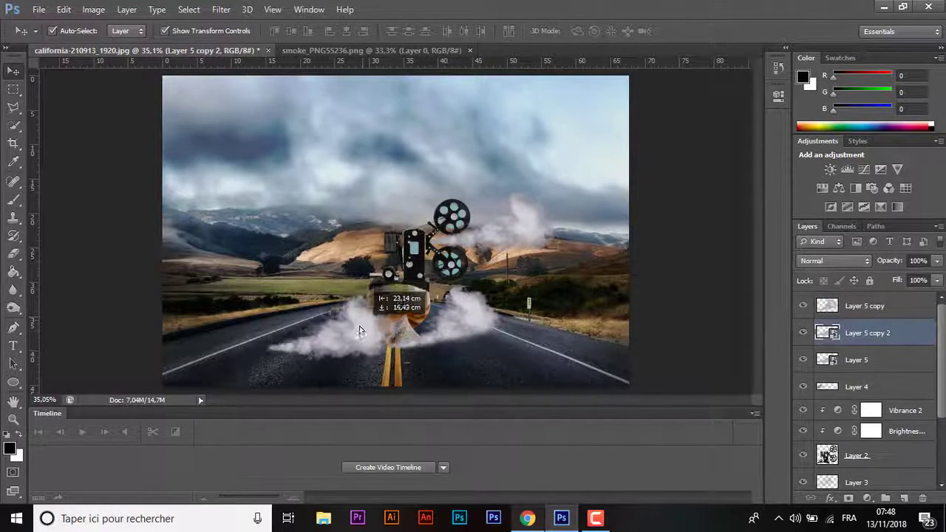
left_click_drag(902, 485, 884, 494)
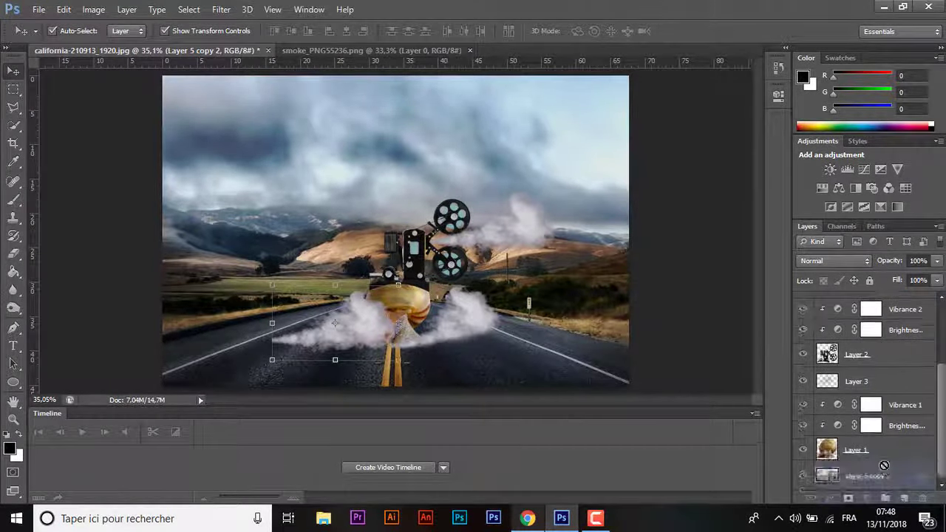
left_click_drag(883, 494, 885, 462)
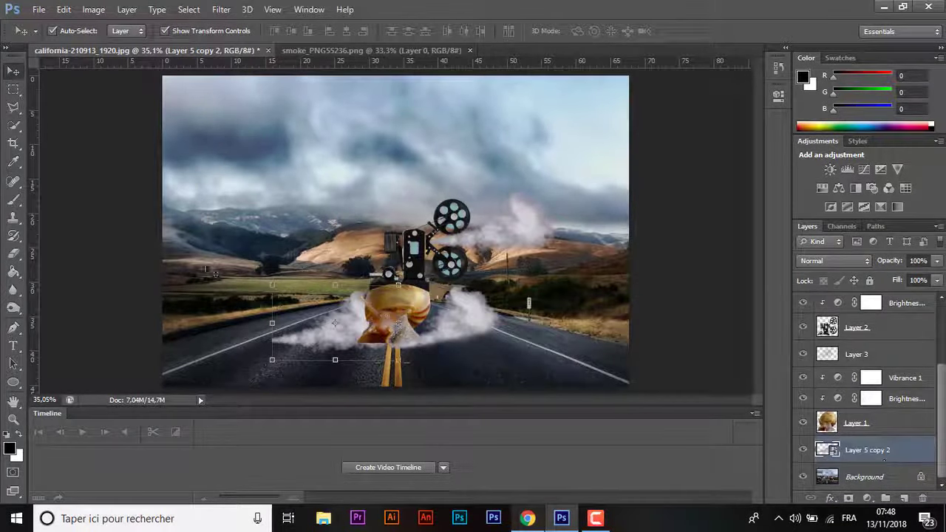
Flip the smoke copy horizontally and slide it right behind the snail.
left_click(64, 9)
left_click(316, 418)
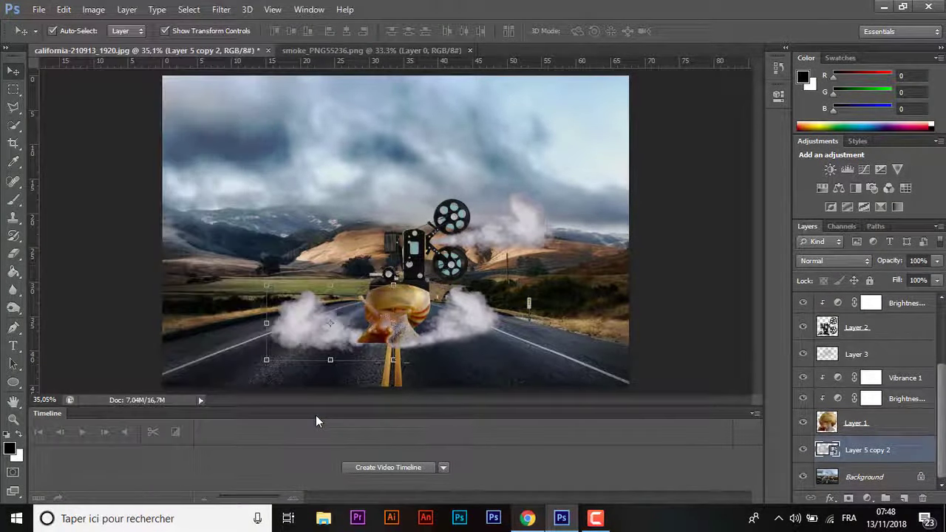
left_click_drag(298, 316, 344, 316)
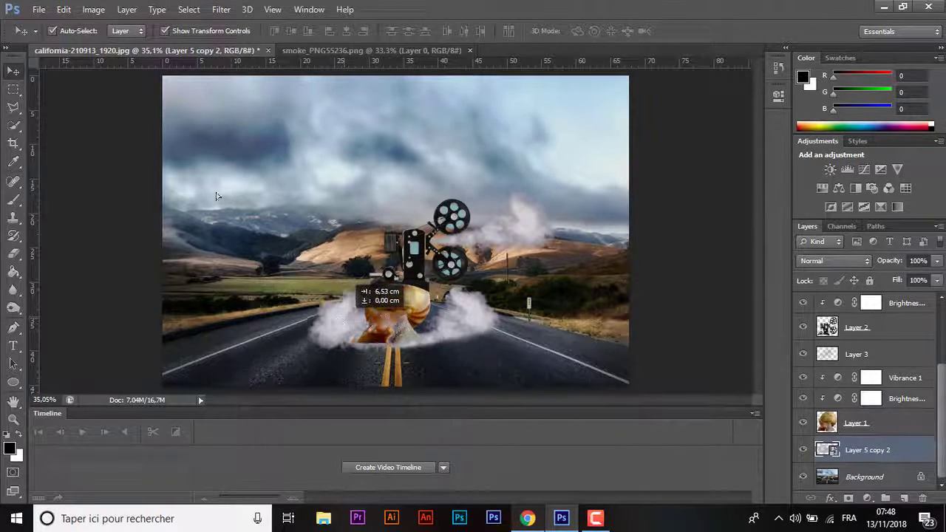
left_click_drag(216, 196, 355, 323)
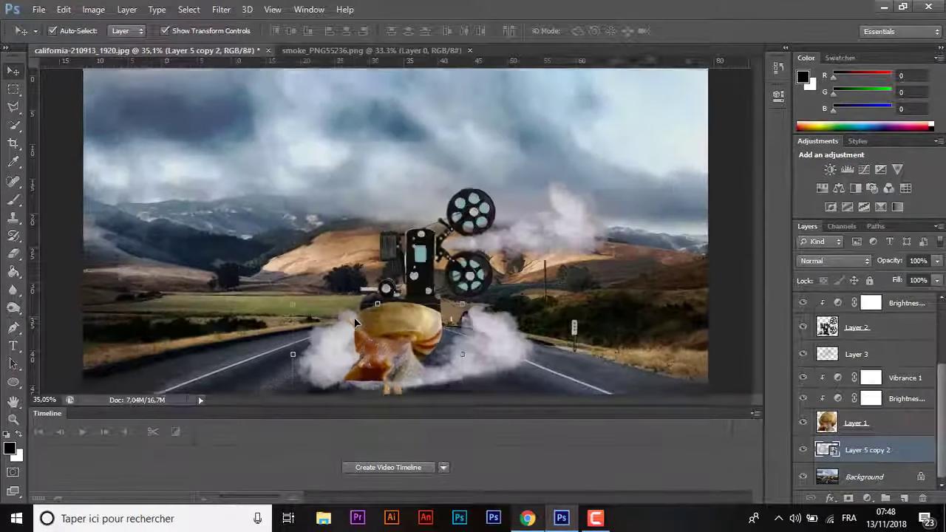
key("ctrl+plus")
key("ctrl+plus")
left_click_drag(757, 189, 762, 234)
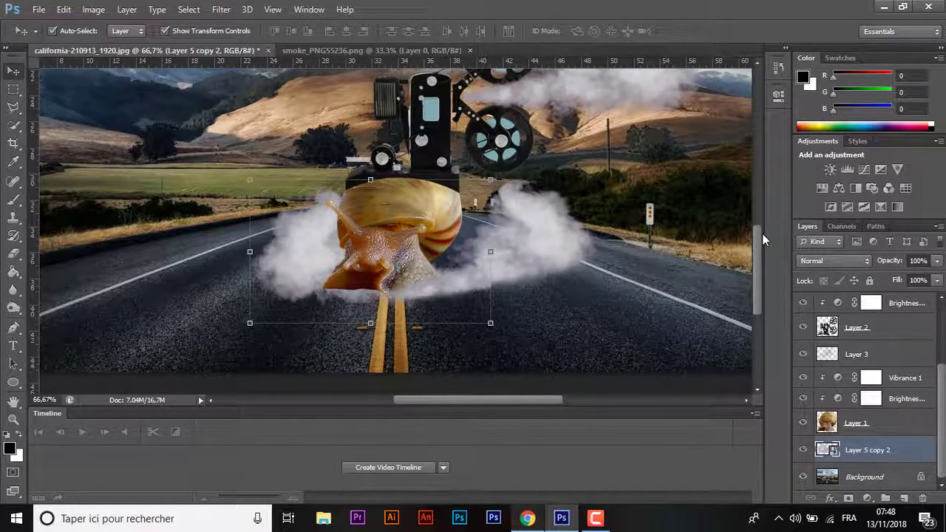
Erase the smoke beneath the snail's body, then undo the last stroke.
left_click(12, 254)
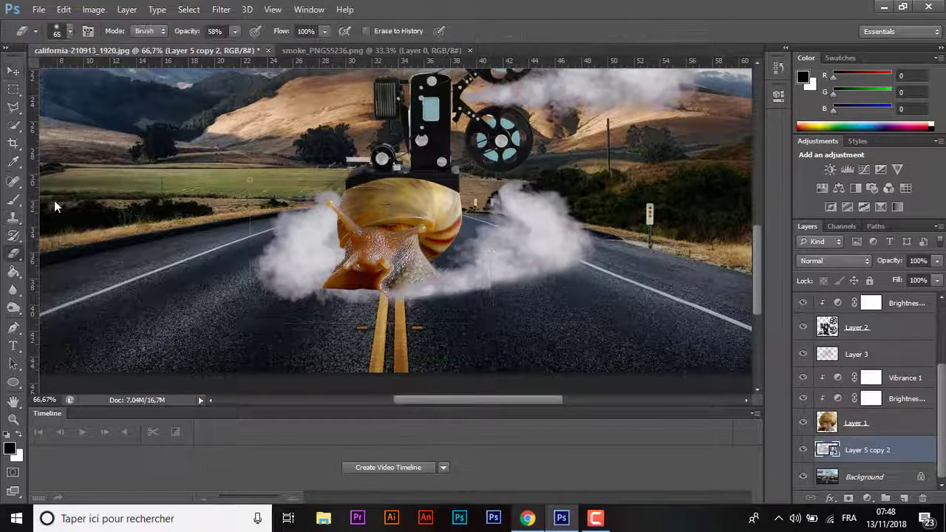
left_click(236, 33)
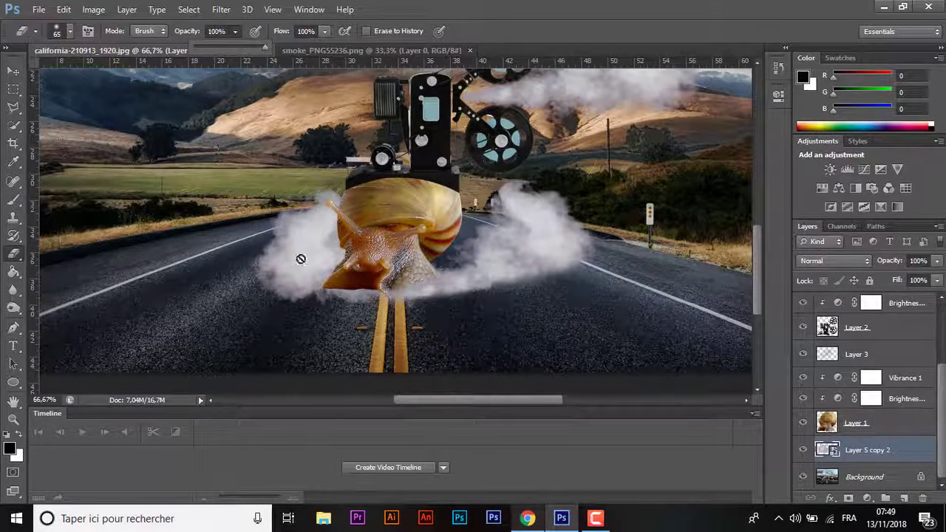
mouse_move(422, 308)
left_mouse_down()
mouse_move(365, 305)
mouse_move(453, 294)
mouse_move(323, 301)
mouse_move(282, 277)
mouse_move(306, 299)
left_mouse_up()
key("ctrl+z")
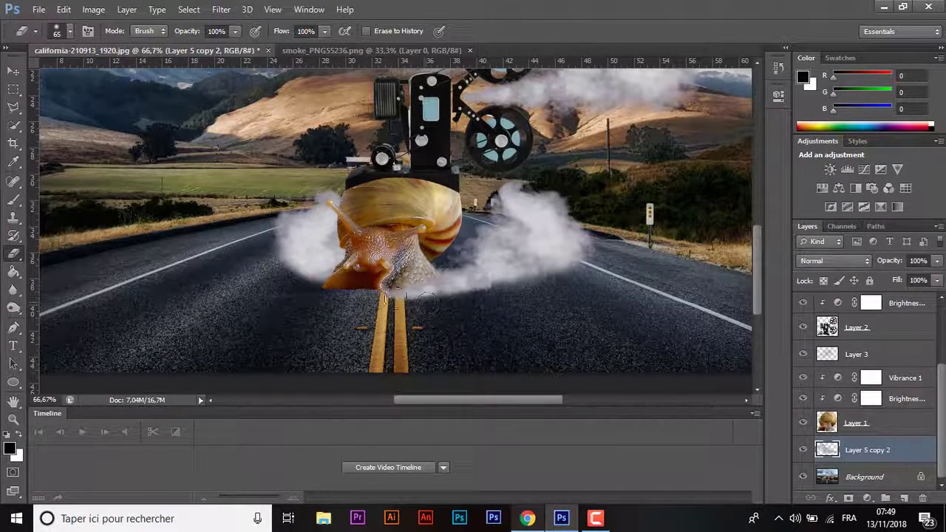
Duplicate the smoke, stack the copy above Vibrance 1 and place it on the road.
left_click(15, 74)
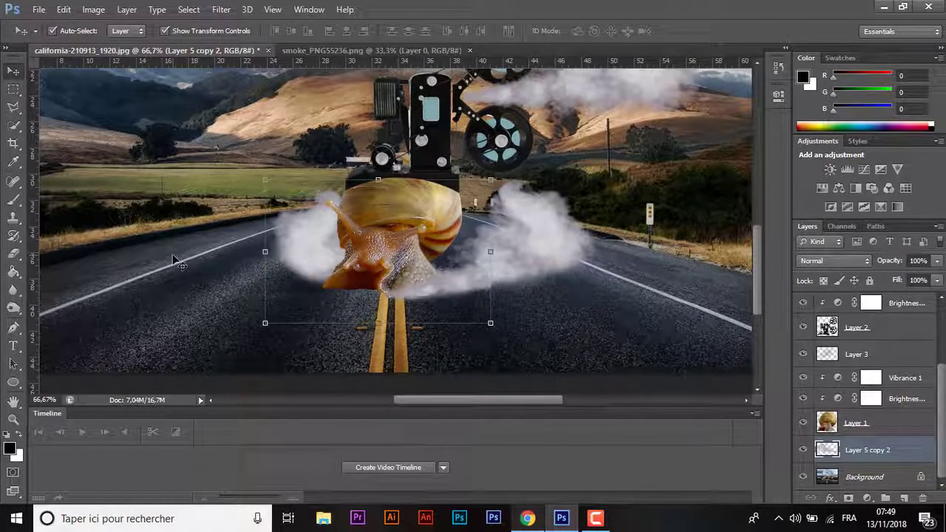
key("ctrl+j")
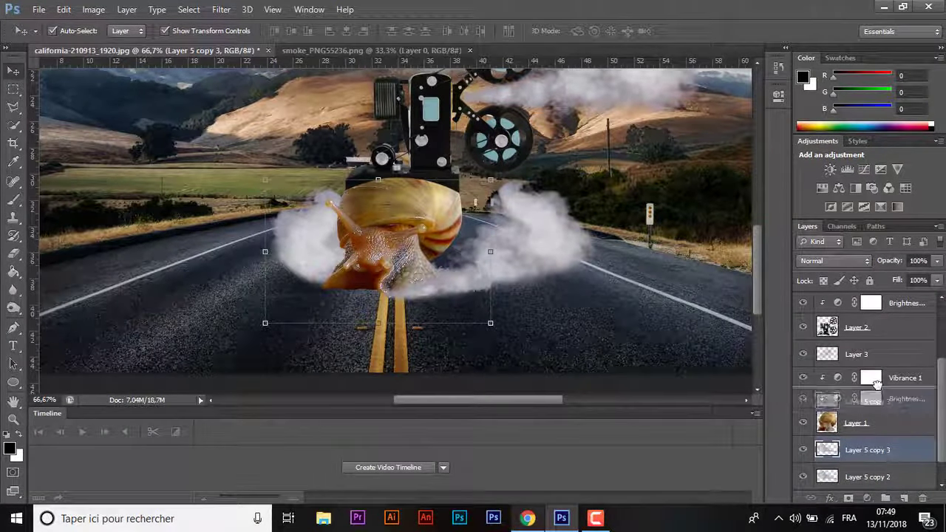
left_click_drag(884, 461, 880, 367)
mouse_move(334, 271)
left_mouse_down()
mouse_move(323, 292)
mouse_move(210, 279)
left_mouse_up()
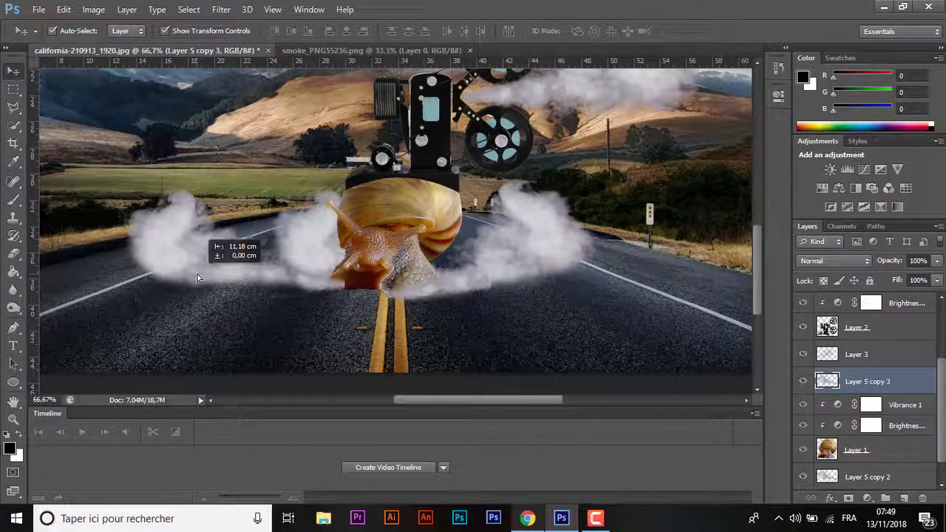
left_click_drag(210, 279, 258, 336)
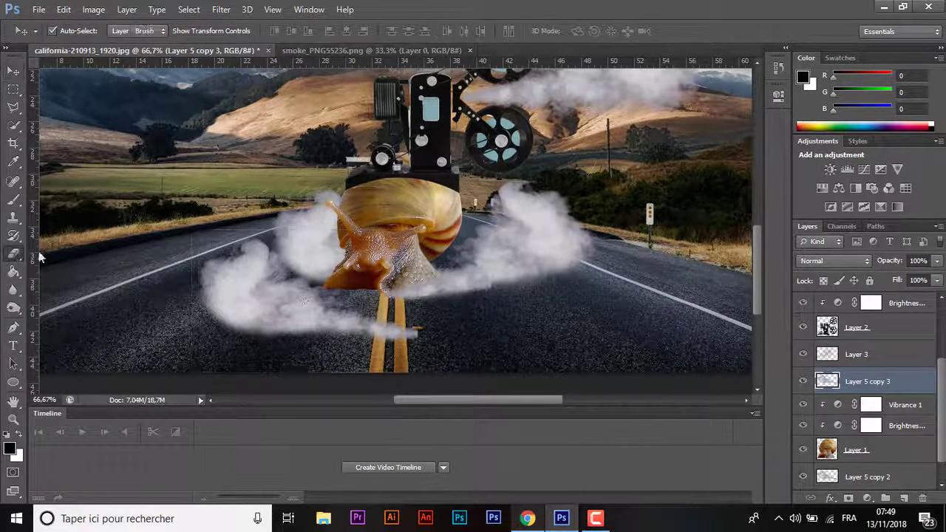
Scale the smoke copy to about 46% and position it by the snail's head.
left_click_drag(338, 313, 340, 318)
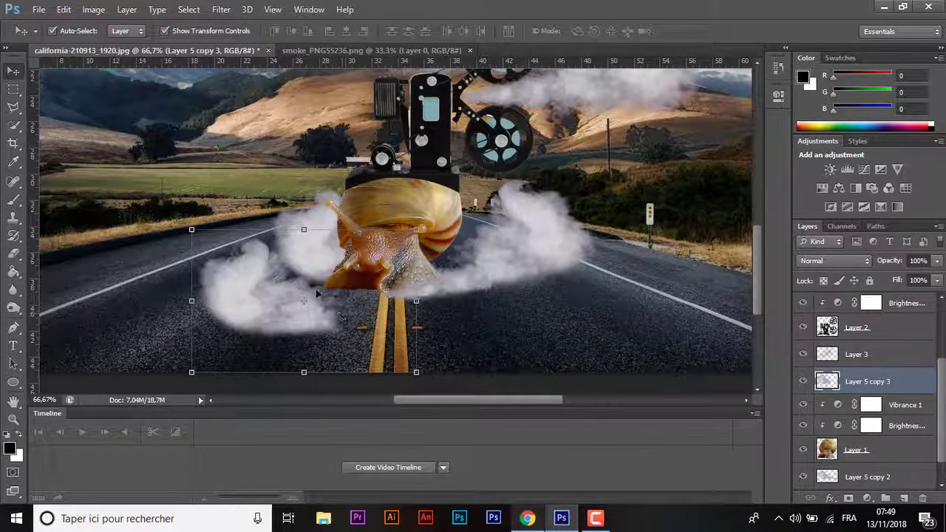
left_click_drag(284, 299, 315, 276)
left_click_drag(222, 207, 343, 282)
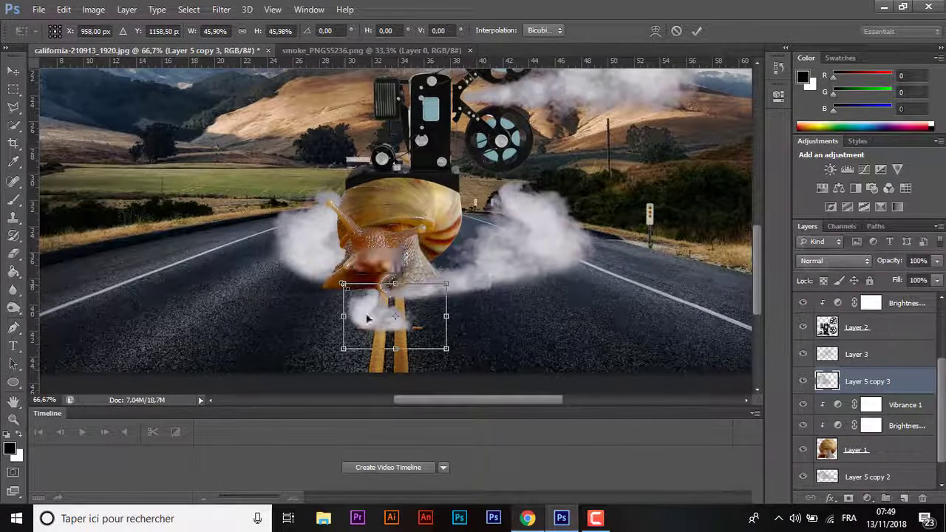
left_click_drag(392, 318, 309, 290)
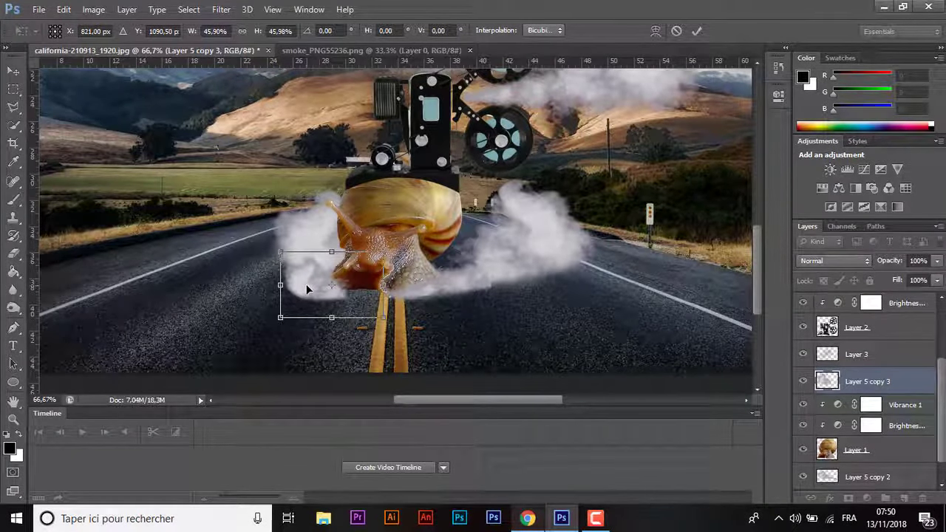
key("Return")
Set up a 24 px Eraser at 27% strength, zoomed in on the snail's head.
key("ctrl+plus")
key("ctrl+plus")
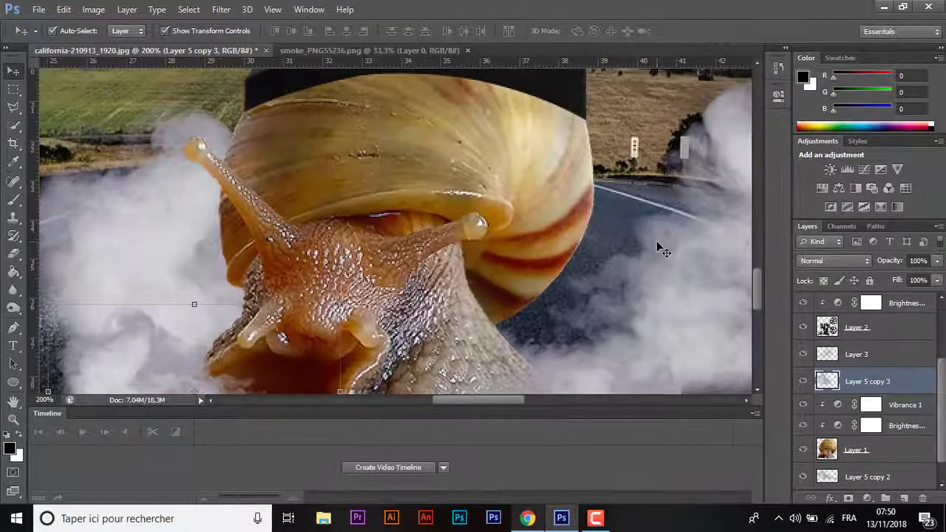
scroll(762, 297, "down", 3)
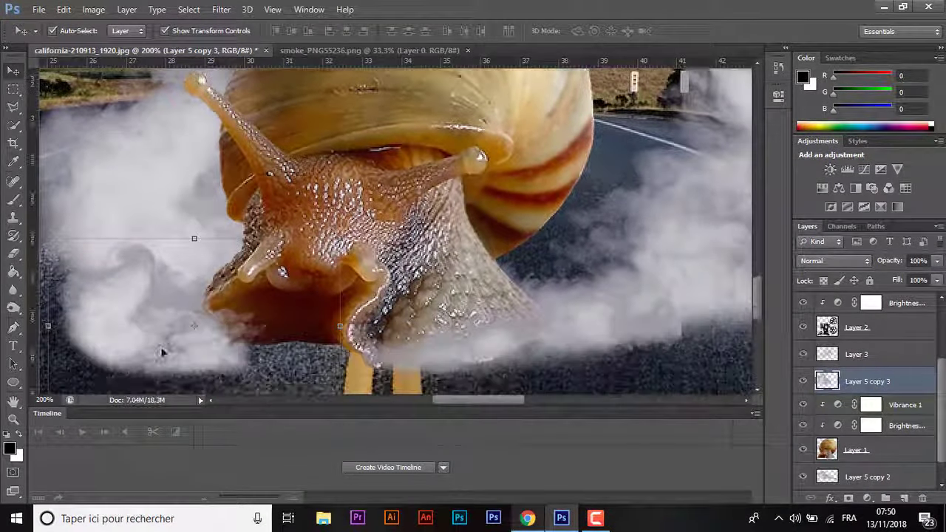
left_click_drag(125, 349, 162, 354)
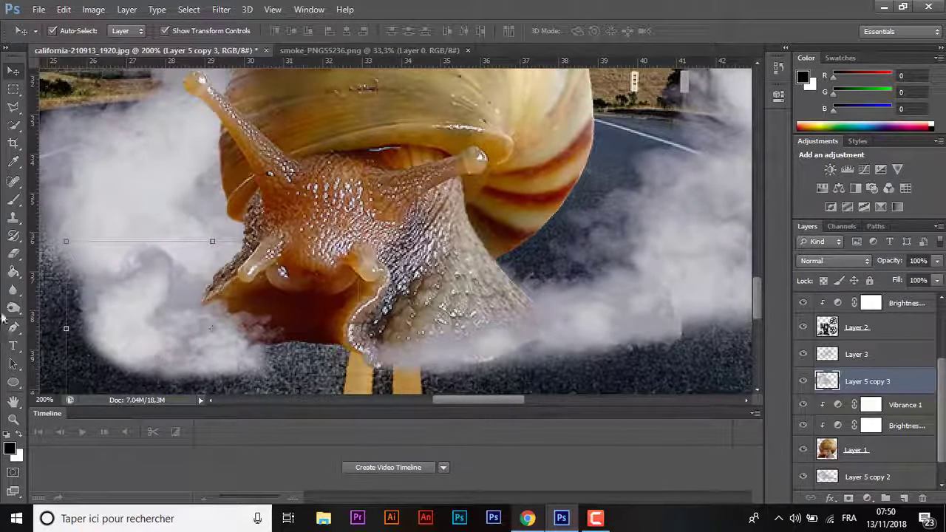
key("e")
left_click(69, 31)
left_click_drag(72, 77, 35, 76)
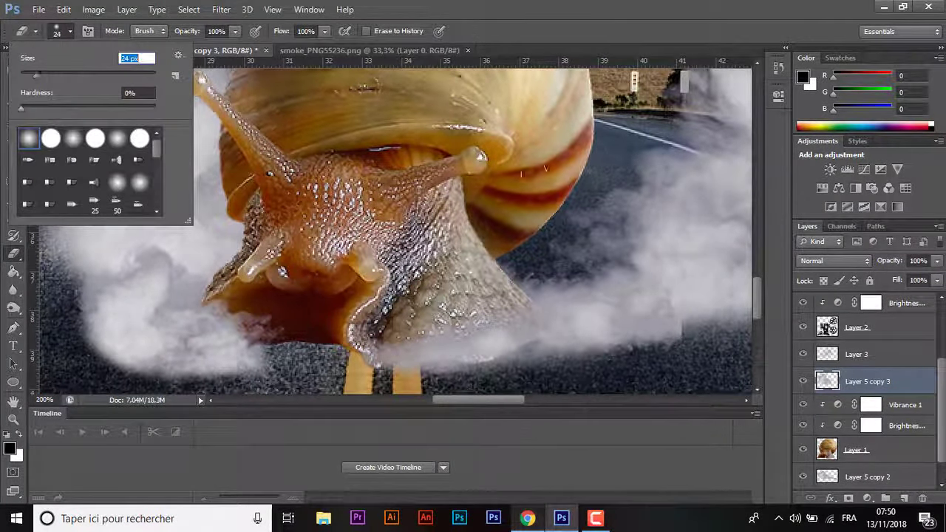
left_click_drag(937, 260, 906, 277)
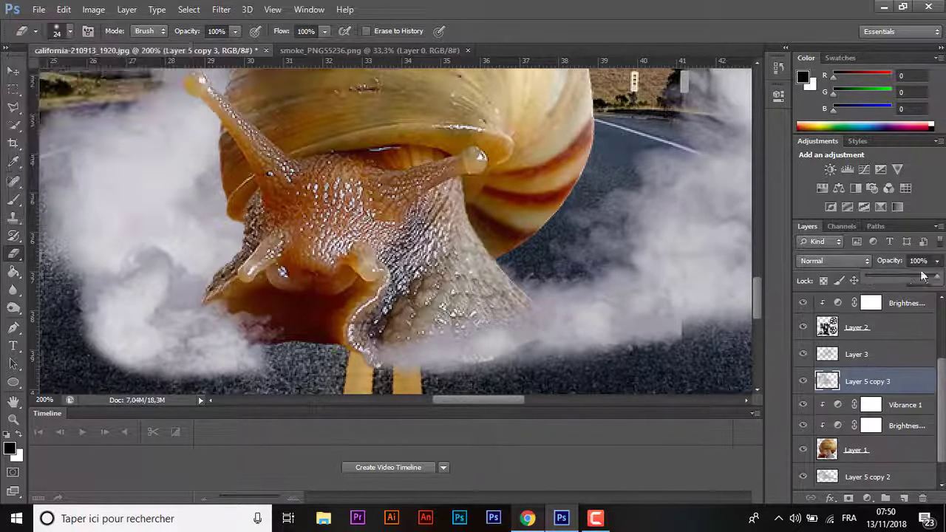
left_click(236, 31)
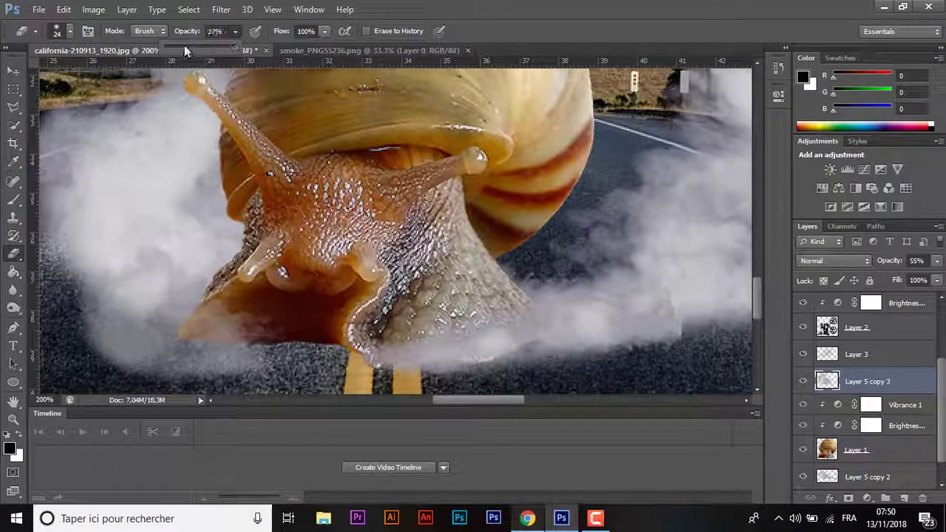
left_click(231, 296)
Erase smoke near the snail's mouth and keep the copy's layer opacity at 100%.
left_click(187, 329)
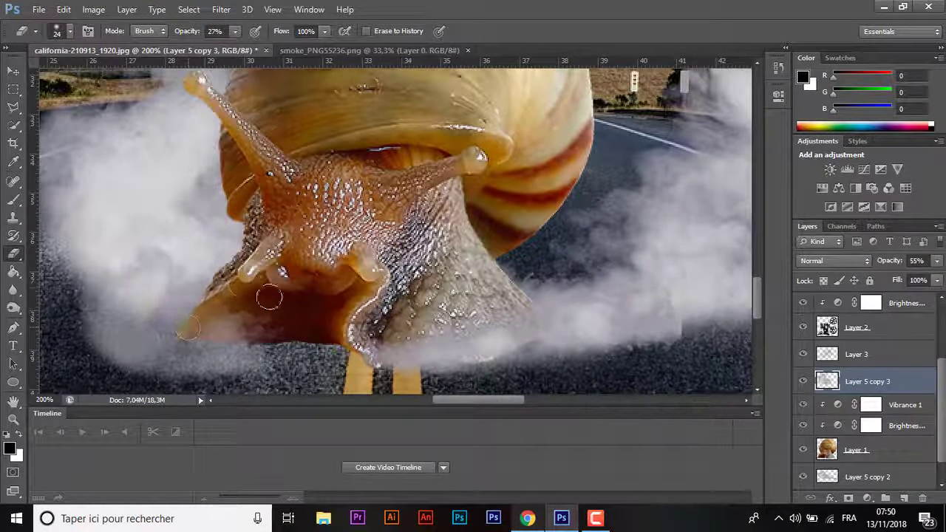
left_click(936, 260)
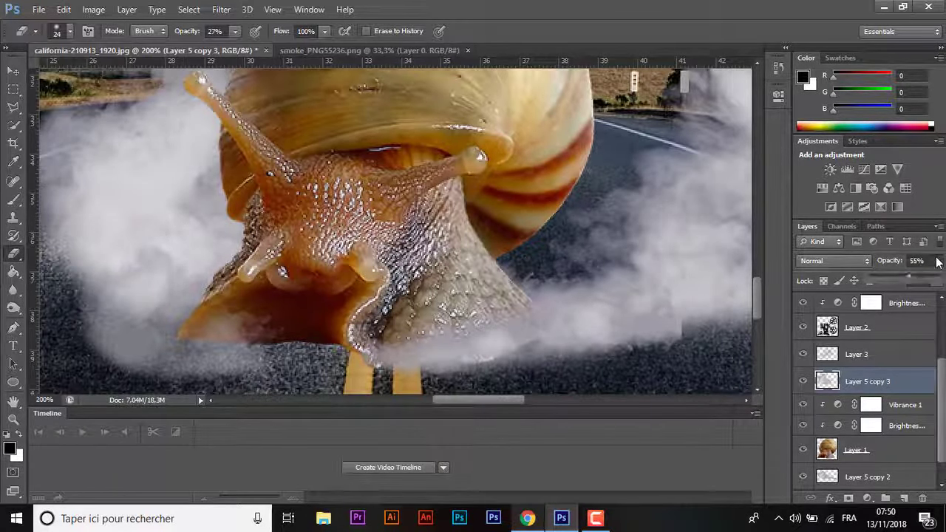
left_click_drag(908, 277, 940, 277)
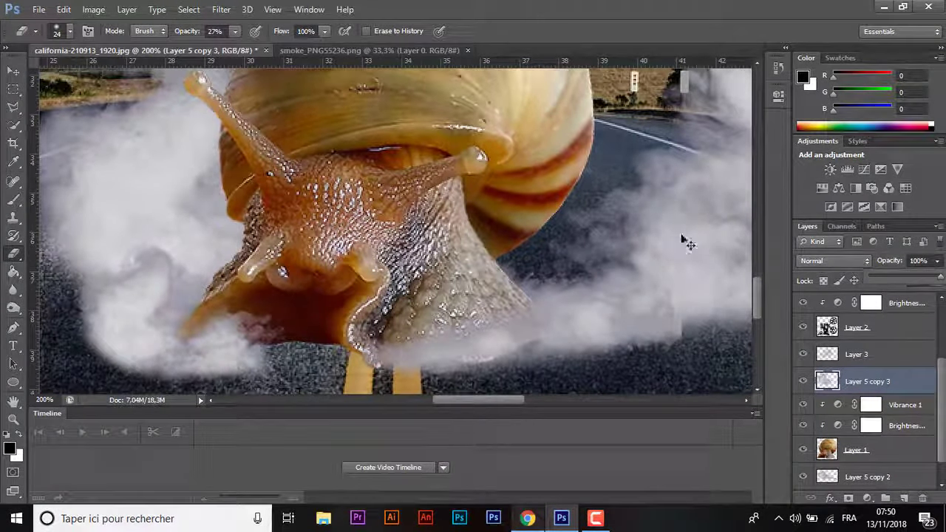
scroll(683, 238, "down", 3)
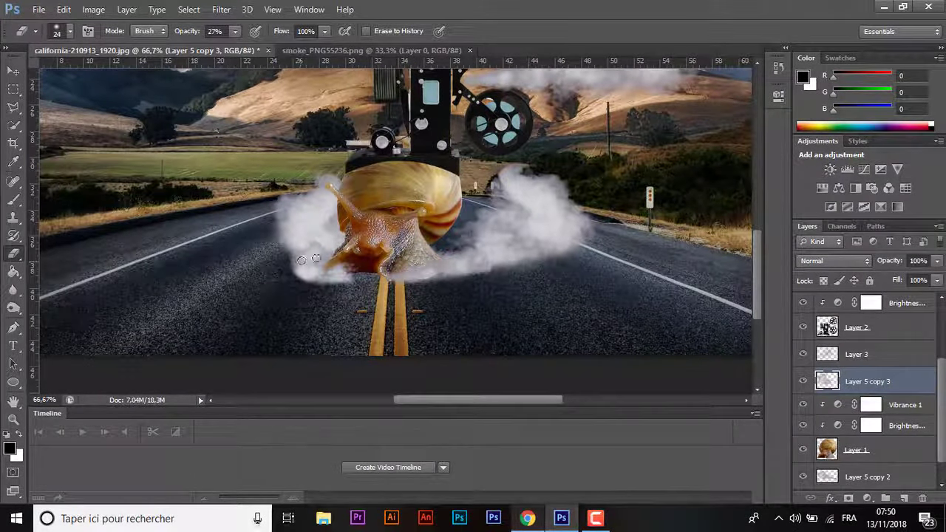
Make the mirrored smoke behind the snail more transparent.
left_click(12, 72)
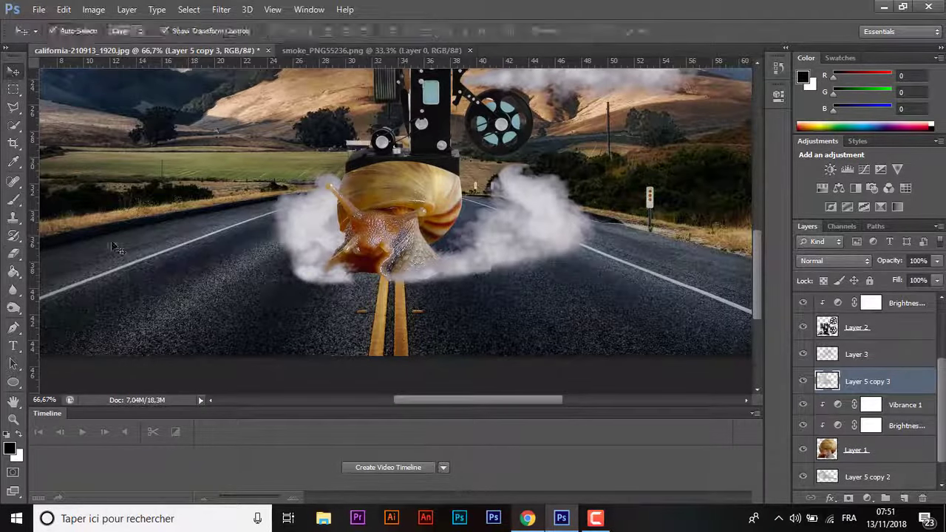
left_click(111, 243)
key("ctrl+minus")
key("ctrl+plus")
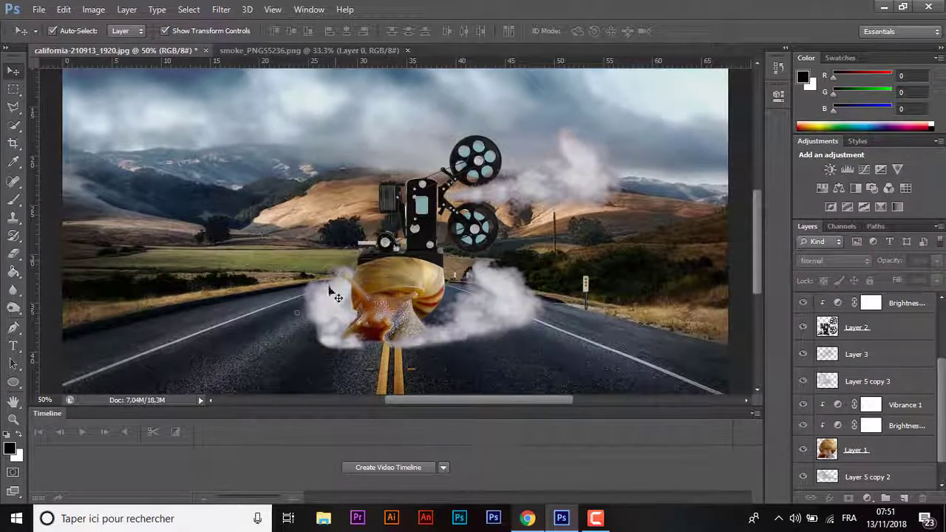
left_click(334, 295)
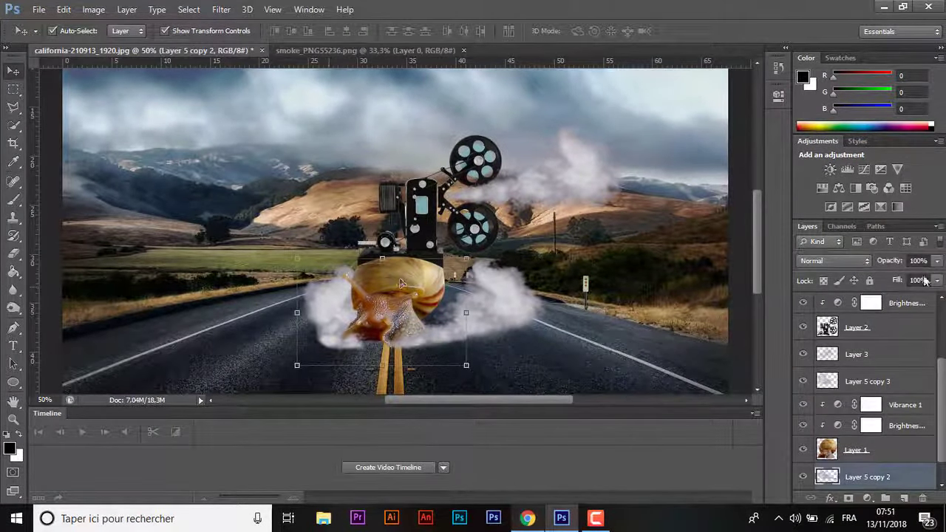
left_click_drag(933, 275, 927, 279)
Lower the right-hand smoke to about 90% opacity and shift the upper smoke left over the projector.
left_click(334, 338)
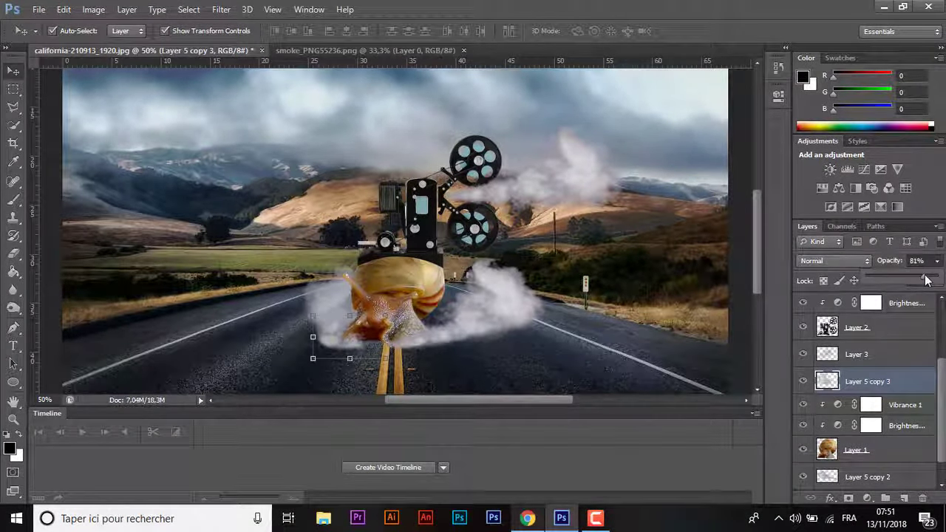
left_click(510, 310)
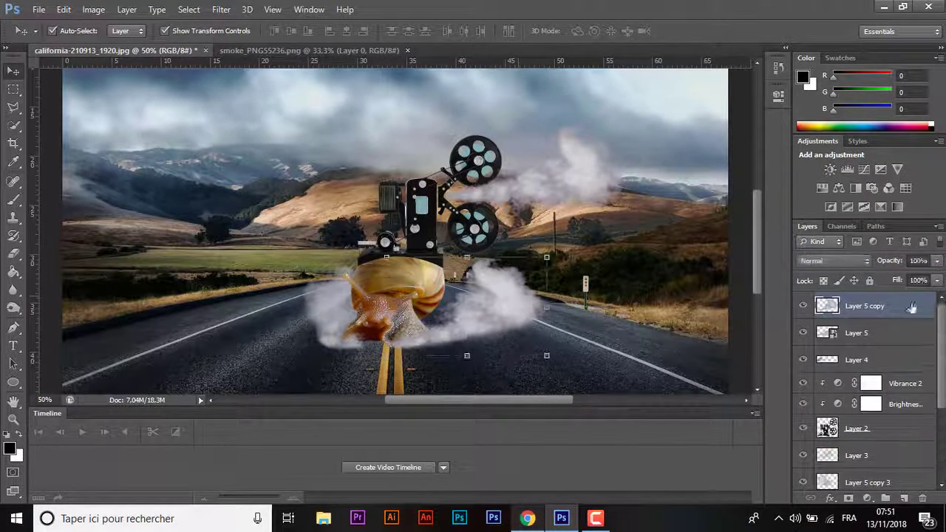
left_click_drag(937, 261, 933, 280)
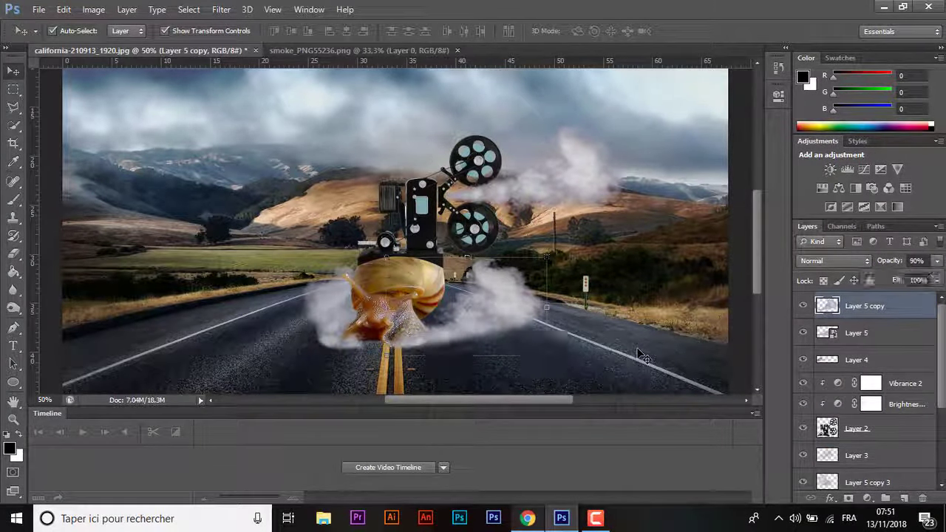
mouse_move(585, 191)
left_mouse_down()
mouse_move(412, 248)
mouse_move(412, 238)
left_mouse_up()
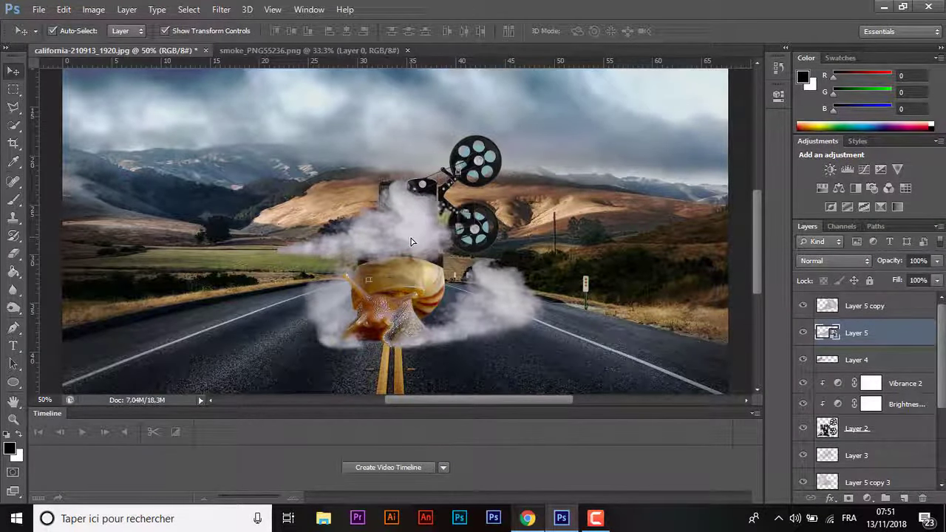
Duplicate the upper smoke, hide the original, and move the copy up and right.
key("ctrl+plus")
key("ctrl+plus")
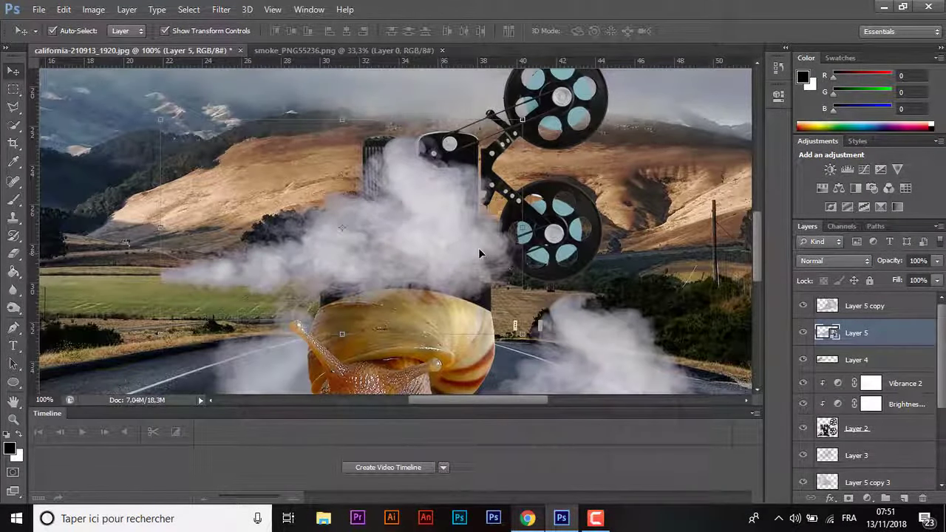
key("ctrl+j")
left_click(804, 359)
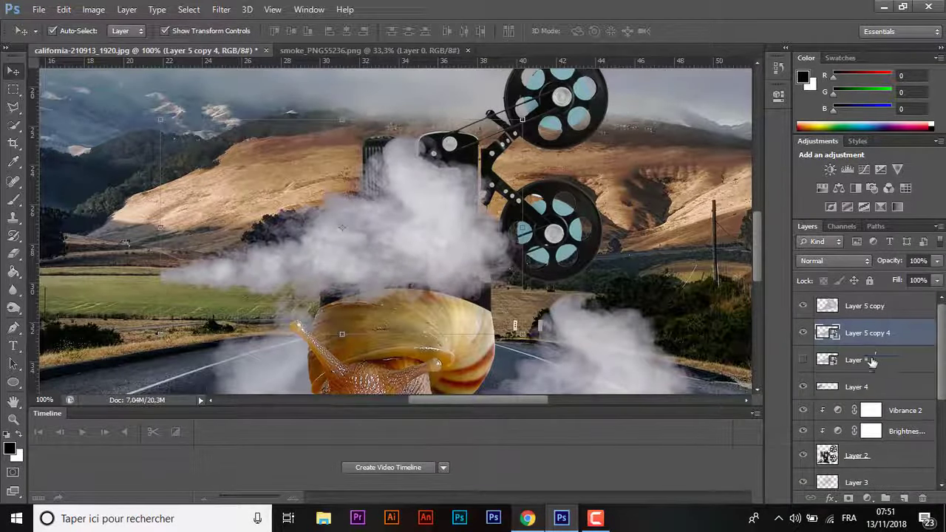
left_click_drag(867, 305, 858, 302)
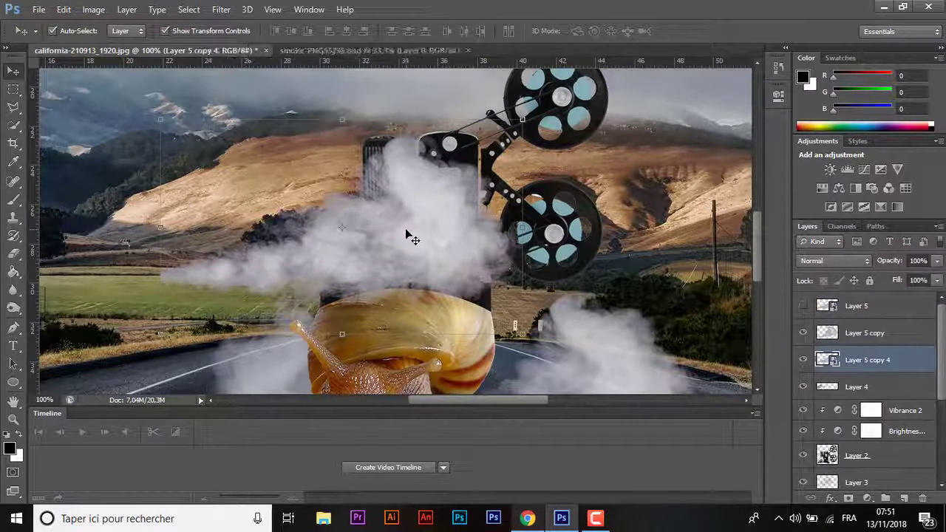
mouse_move(407, 235)
left_mouse_down()
mouse_move(559, 208)
mouse_move(584, 229)
left_mouse_up()
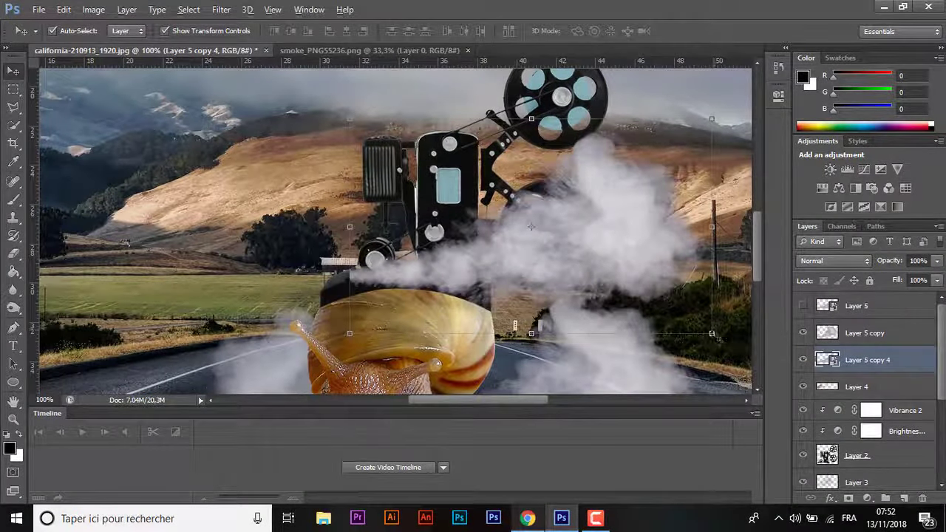
Shrink the copy and rotate it about 172° across the projector's base above the shell.
key("ctrl+t")
mouse_move(713, 341)
left_mouse_down()
mouse_move(613, 272)
mouse_move(644, 64)
left_mouse_up()
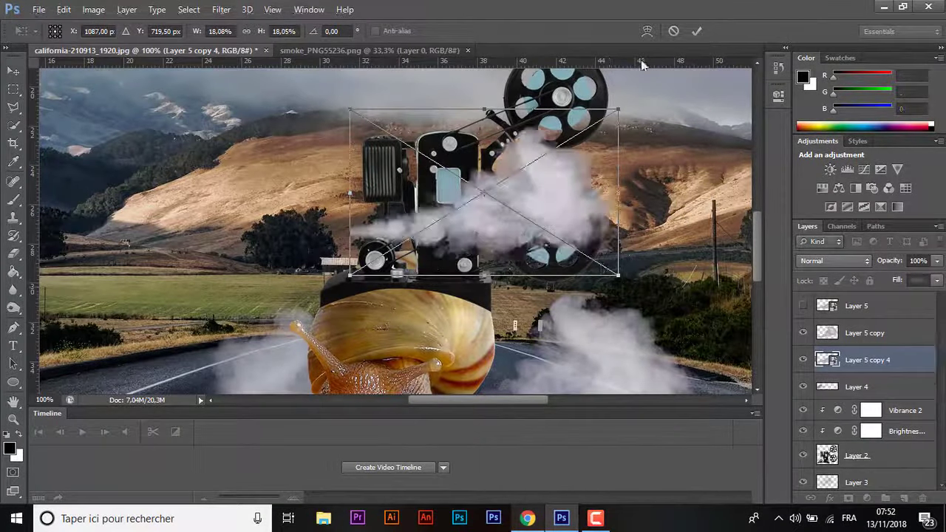
key("Return")
left_click_drag(711, 333, 586, 283)
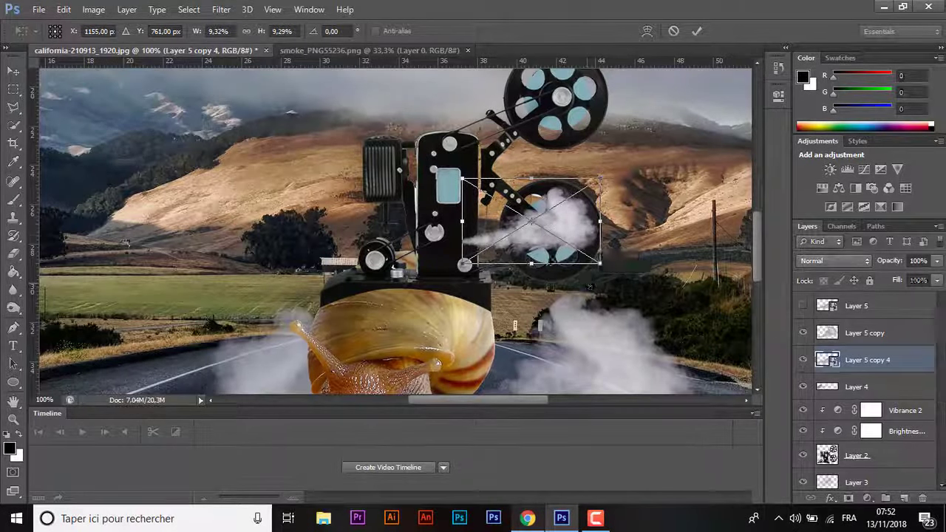
mouse_move(586, 222)
left_mouse_down()
mouse_move(463, 267)
mouse_move(411, 324)
mouse_move(431, 297)
mouse_move(558, 318)
left_mouse_up()
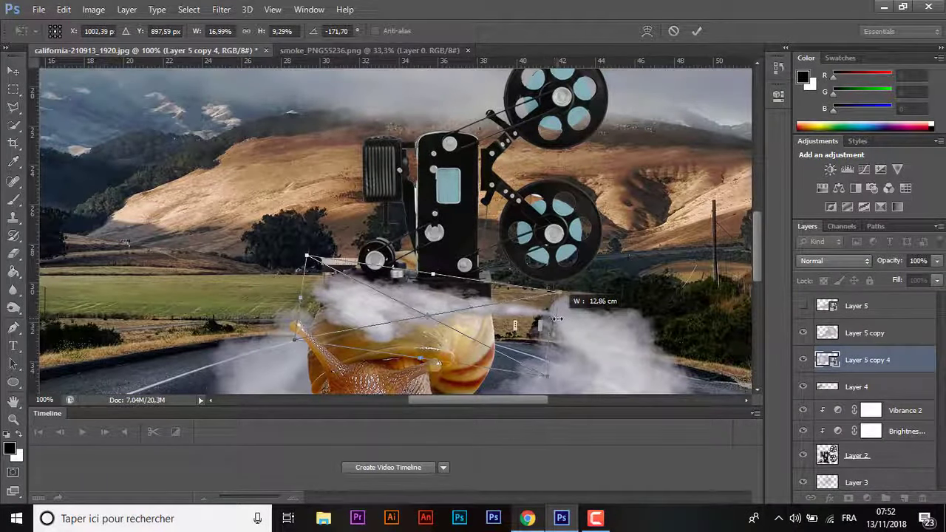
left_click(696, 31)
left_click(13, 253)
Rasterize the smoke copy and erase it over the snail's shell with a size-70 Eraser.
left_click(385, 328)
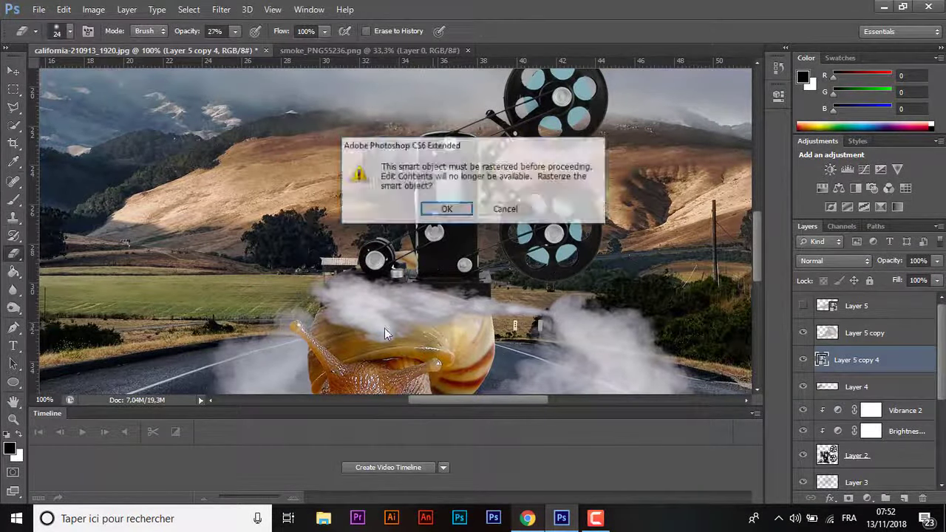
key("Return")
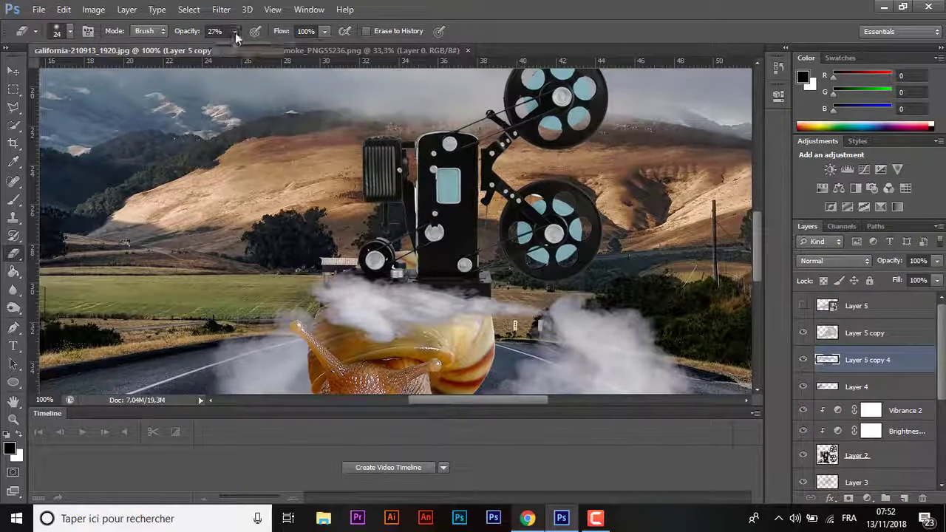
left_click(68, 33)
key("Return")
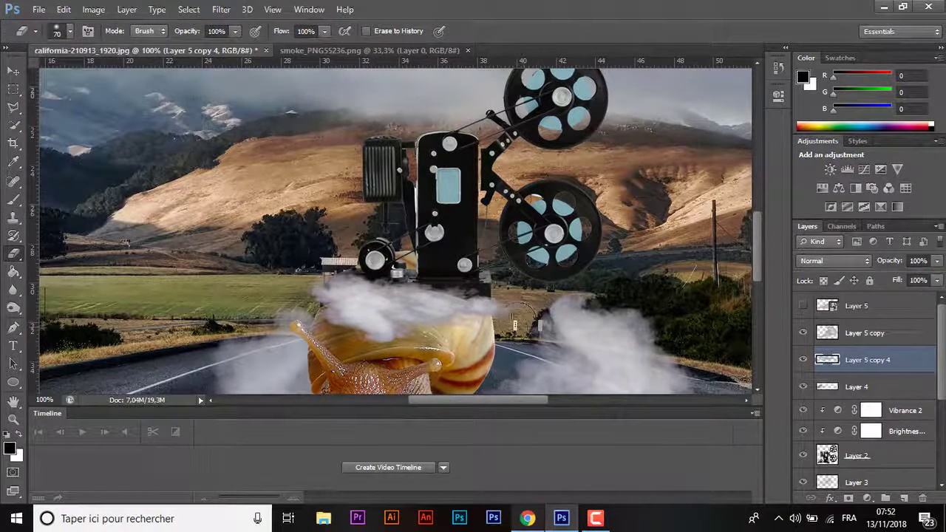
left_click_drag(503, 310, 337, 319)
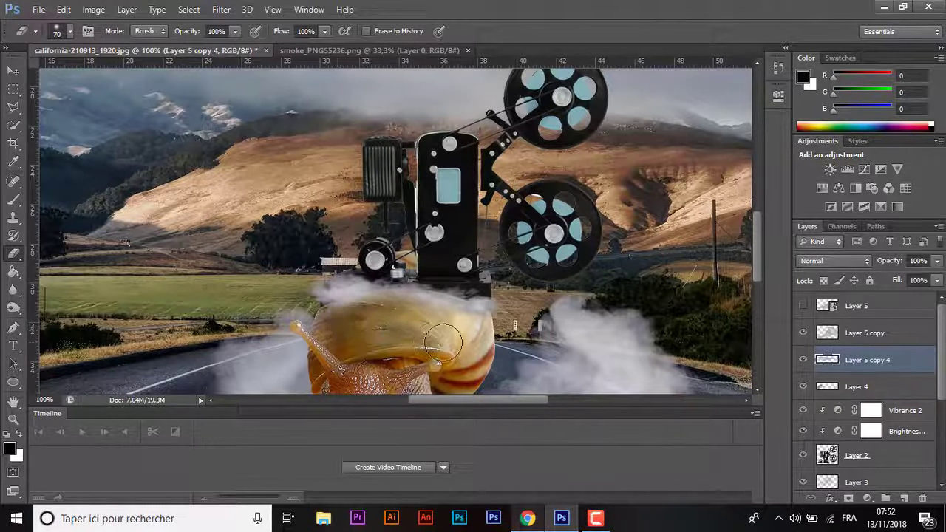
left_click_drag(372, 314, 348, 319)
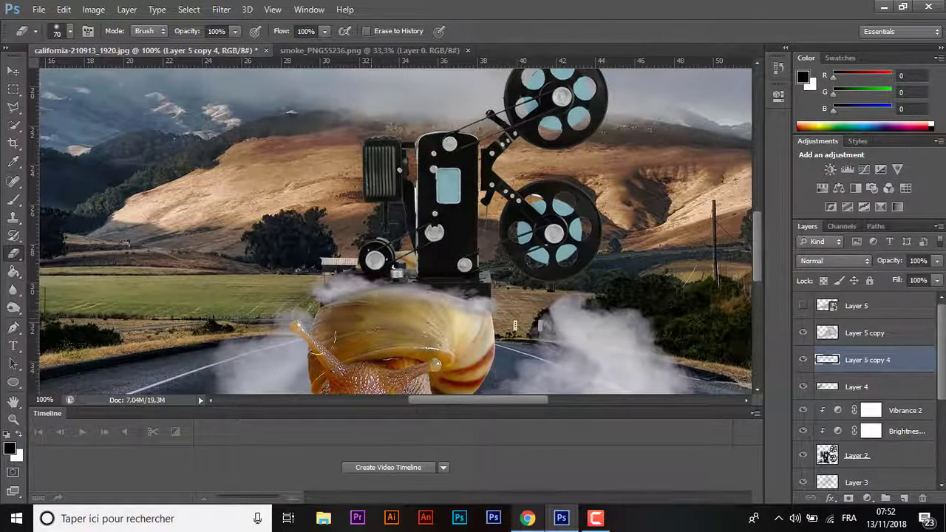
Review the smoke layers across the full composite with the Move tool, then zoom in on the projector.
key("v")
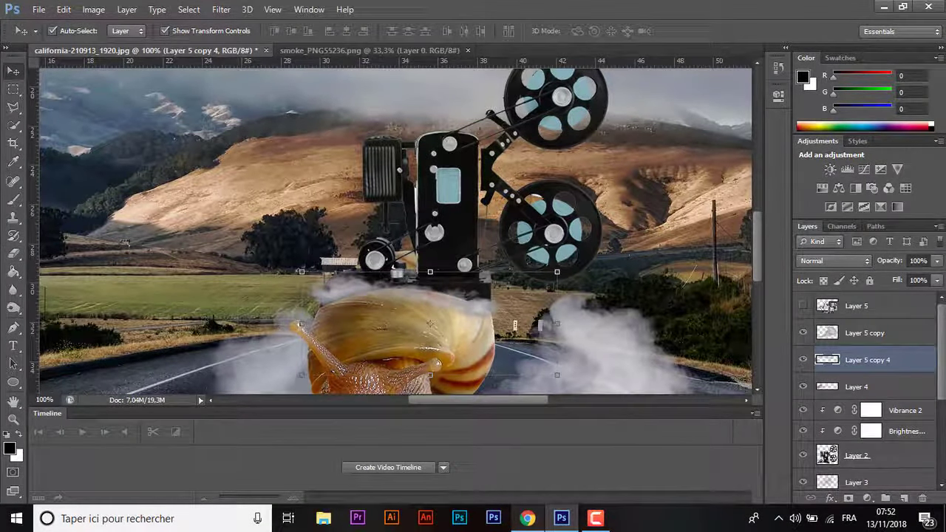
left_click(732, 241)
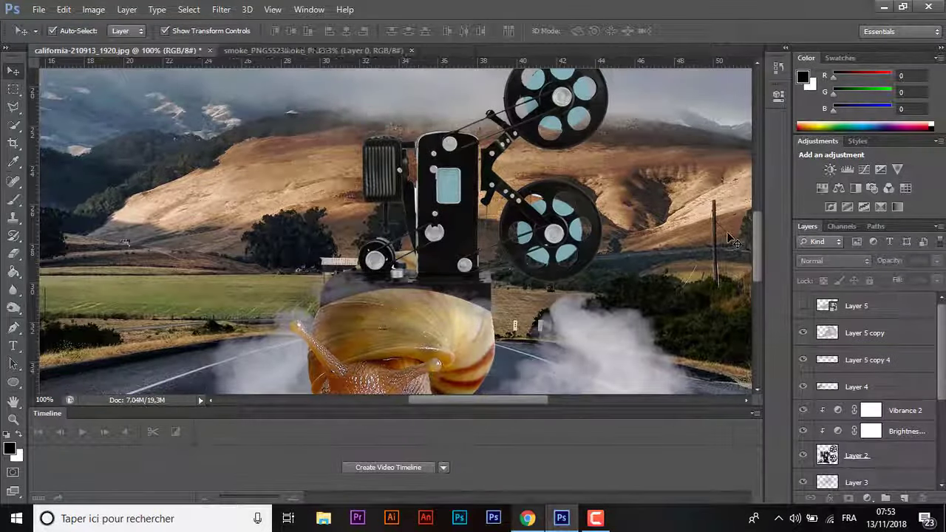
key("ctrl+0")
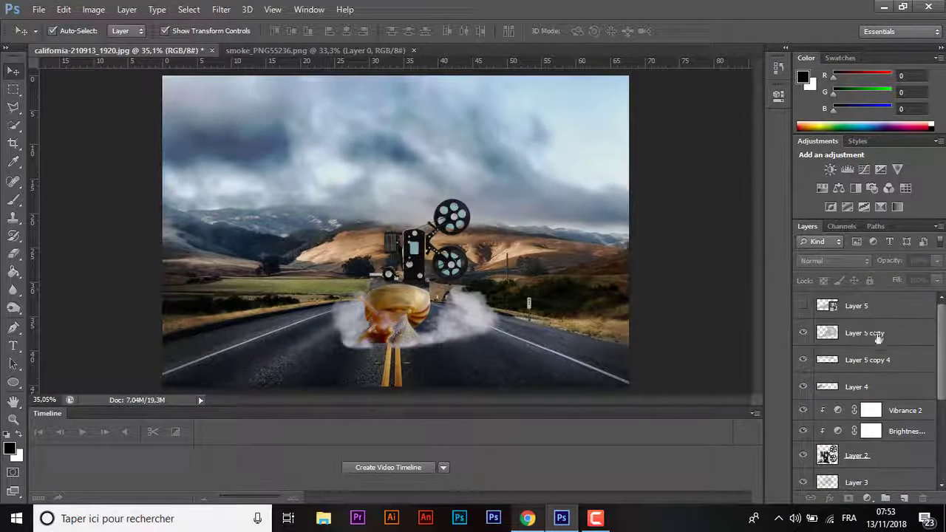
left_click(879, 337)
left_click(872, 360)
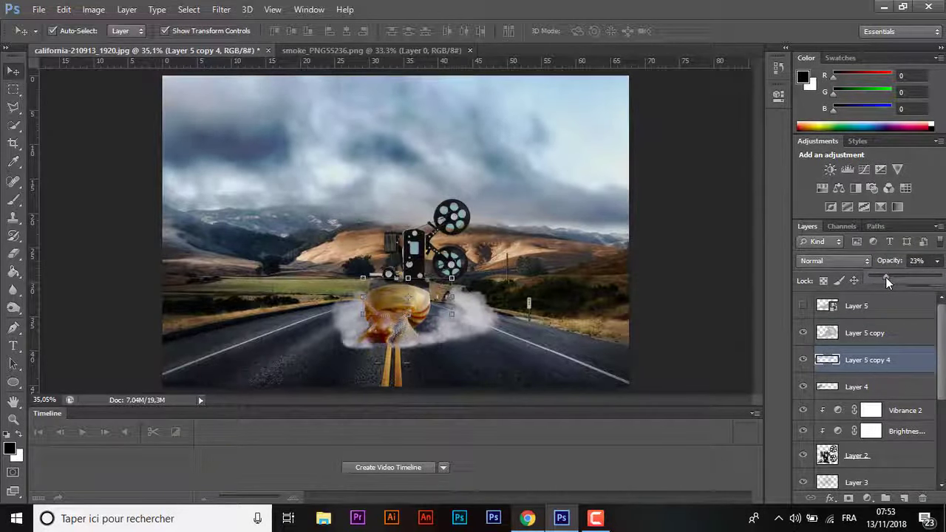
left_click(698, 306)
key("ctrl+plus")
key("ctrl+plus")
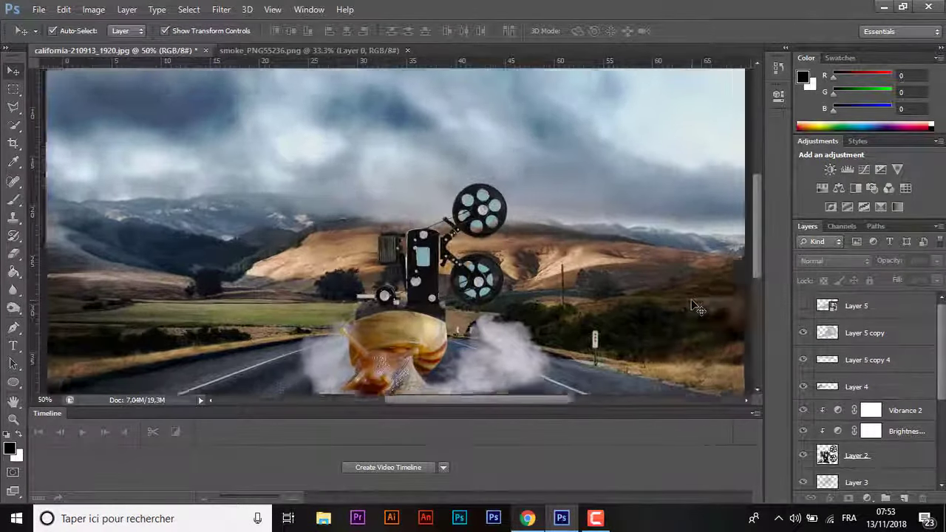
key("ctrl+plus")
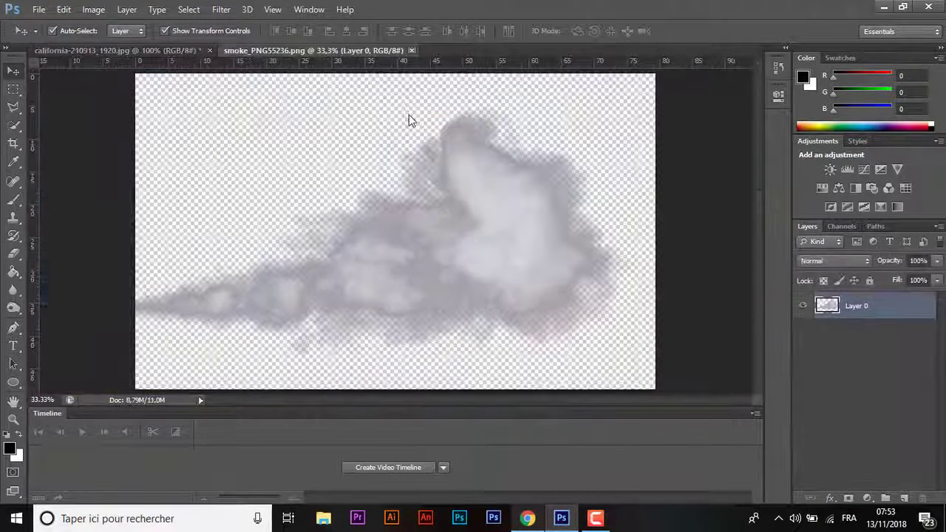
Close the separate smoke image and choose the fire image to open.
left_click_drag(371, 51, 391, 153)
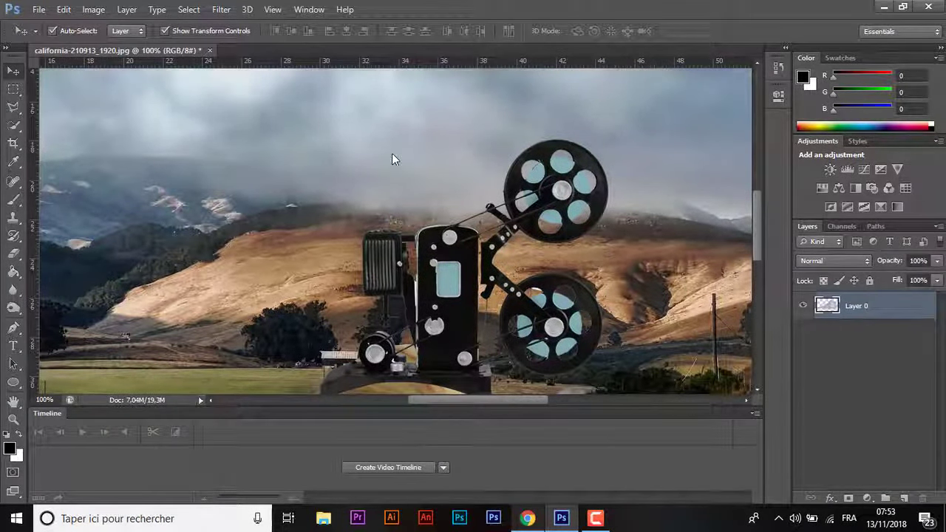
key("ctrl+o")
left_click(528, 116)
Open the fire image and drag its fire ring into the road composite.
double_click(550, 127)
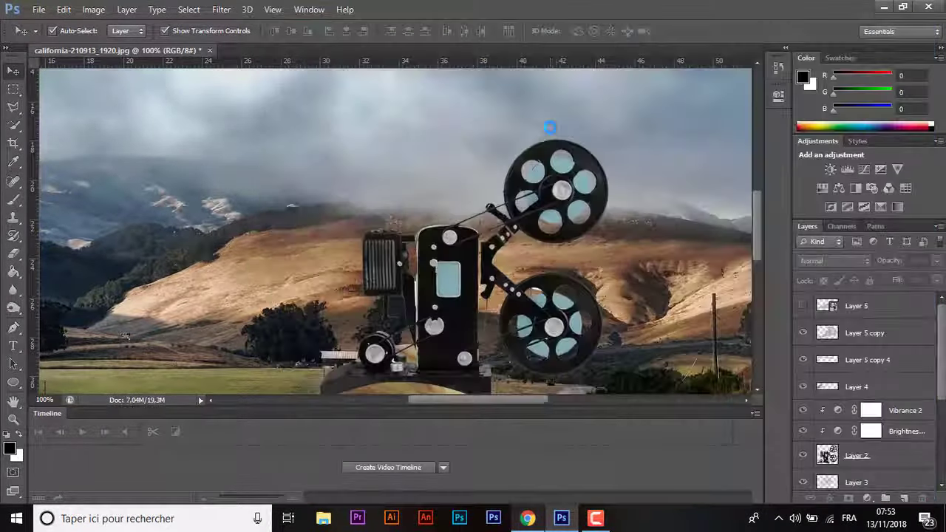
left_click(545, 269)
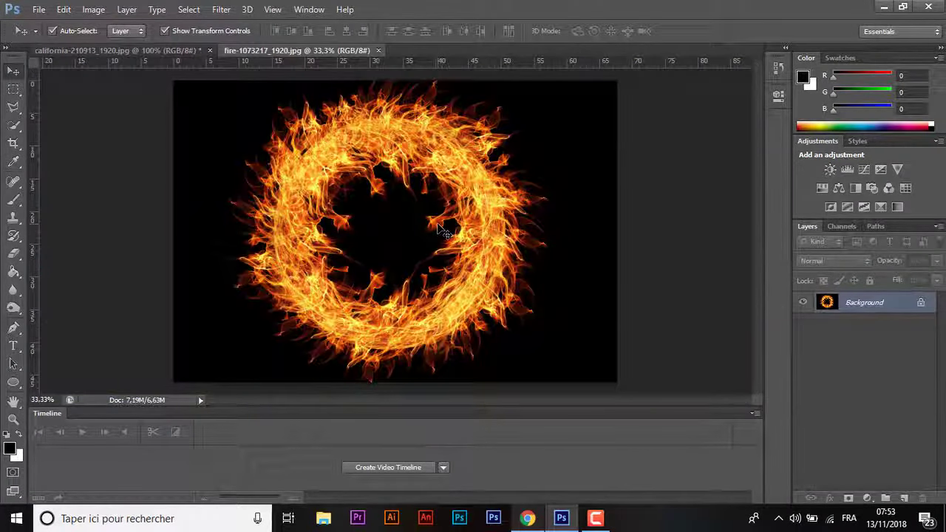
left_click_drag(443, 230, 525, 234)
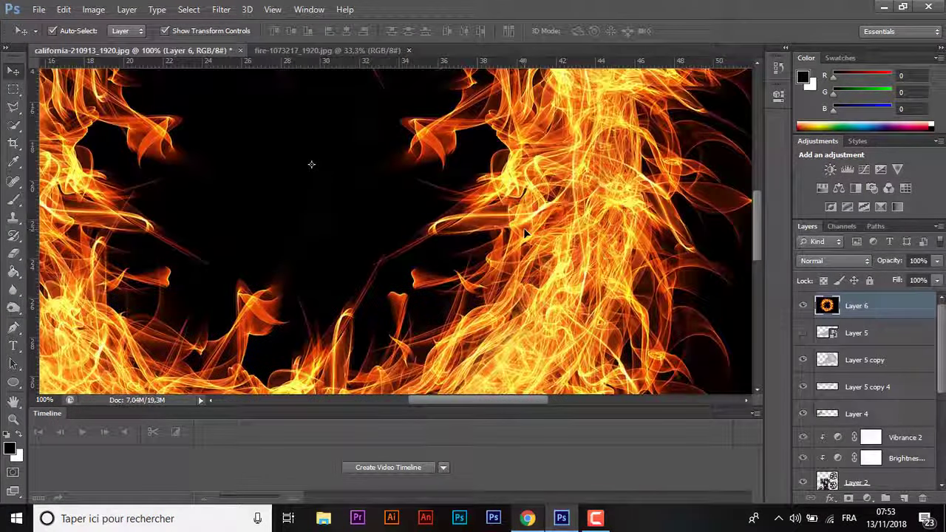
key("ctrl+0")
left_click_drag(518, 237, 540, 266)
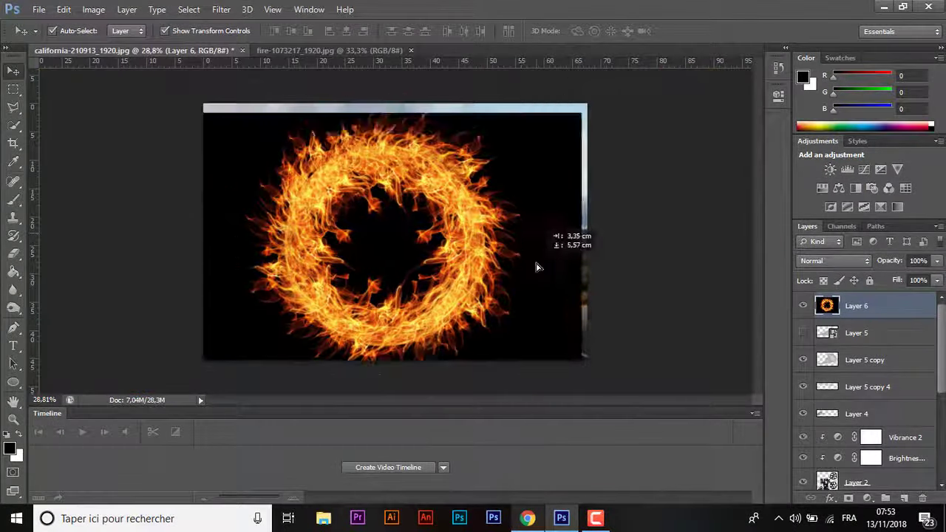
Convert the fire layer to a smart object and scale it to about 23.5%.
right_click(890, 316)
left_click(650, 144)
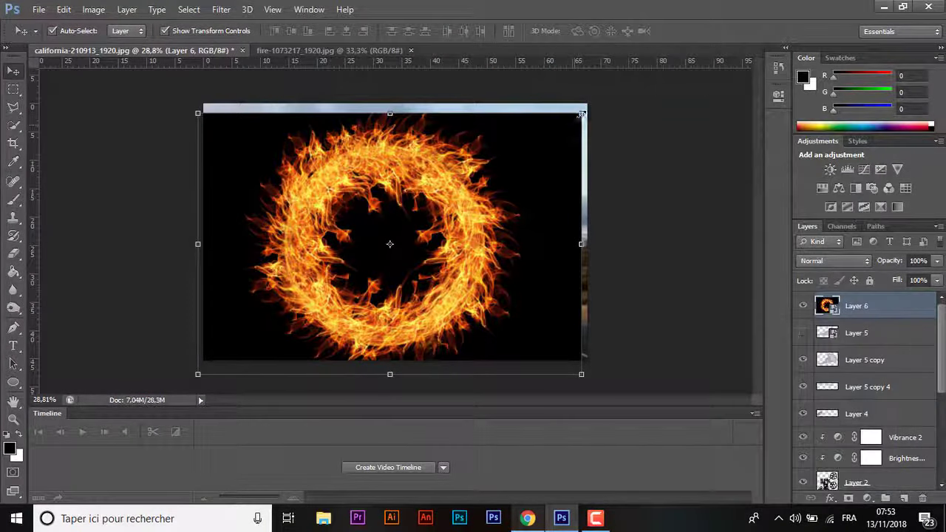
key("ctrl+t")
left_click_drag(581, 113, 443, 211)
left_click_drag(345, 275, 198, 375)
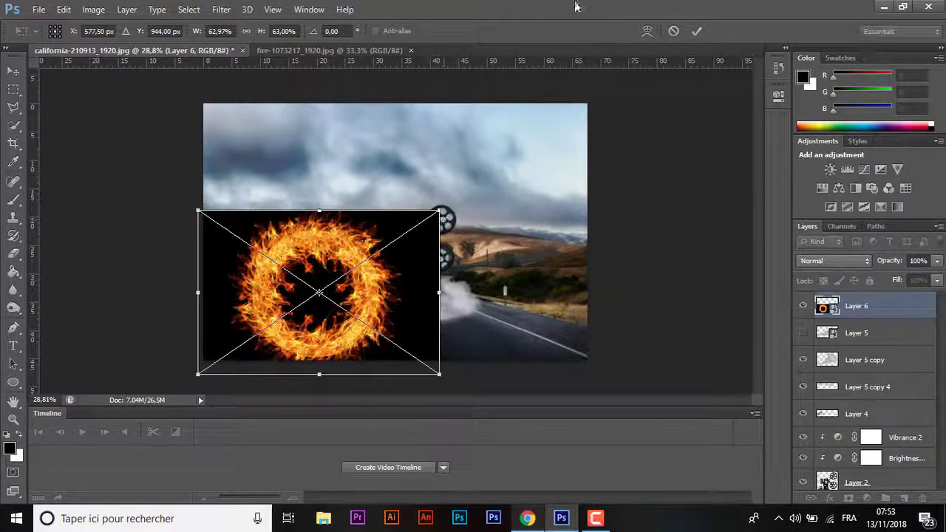
left_click(674, 32)
key("ctrl+t")
left_click_drag(585, 111, 439, 217)
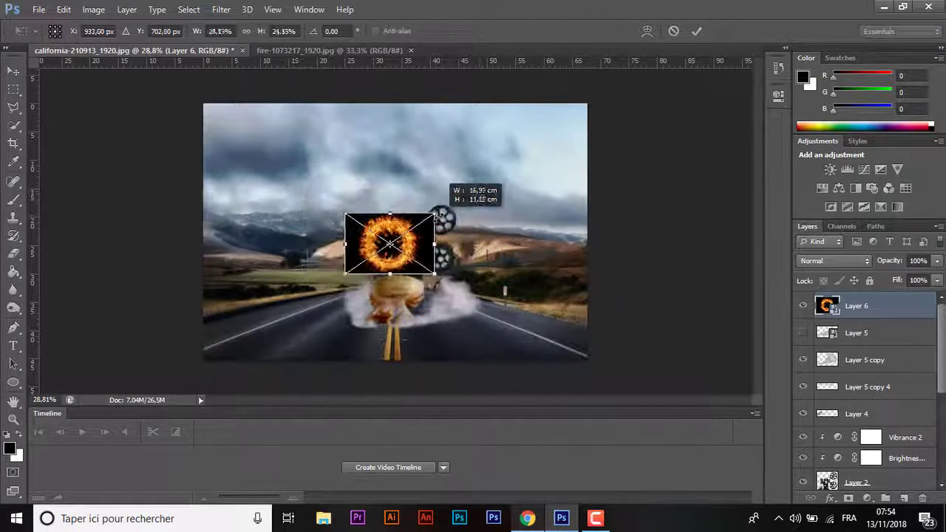
key("Return")
Set the fire layer to Screen, place it on the upper reel, and move it below Layer 1.
key("ctrl+plus")
key("ctrl+plus")
key("ctrl+plus")
key("ctrl+plus")
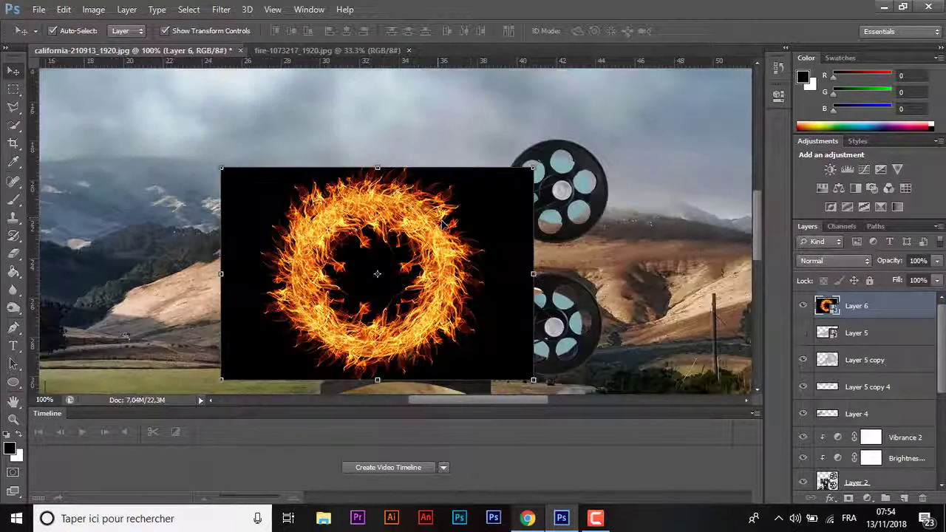
left_click_drag(444, 223, 601, 174)
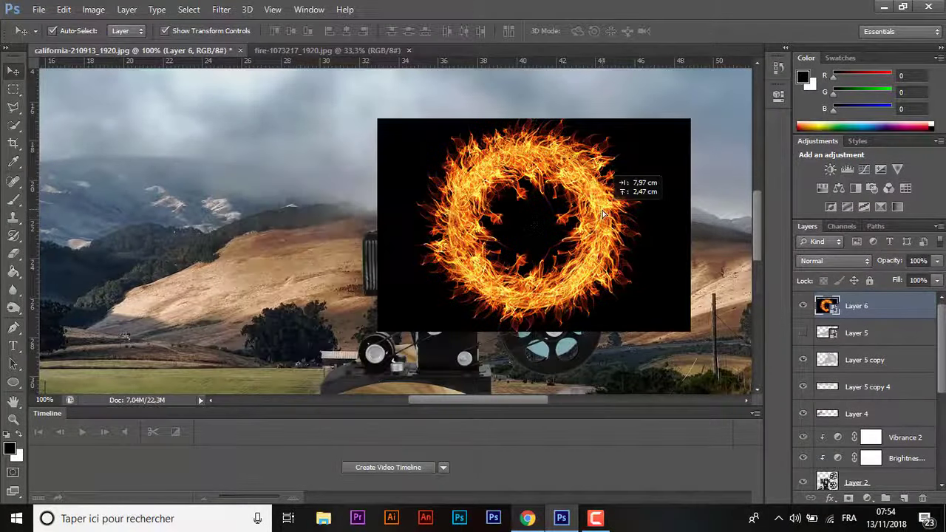
left_click(860, 260)
left_click(847, 117)
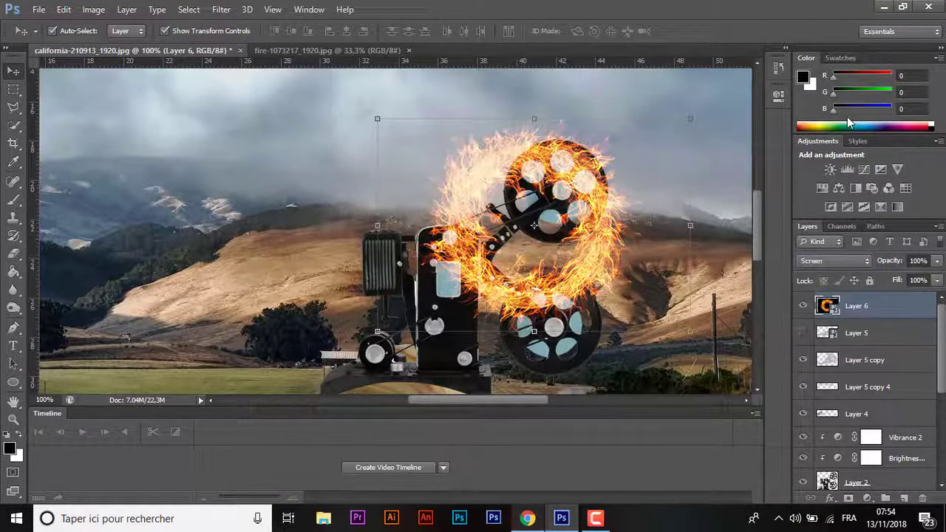
left_click_drag(622, 219, 650, 190)
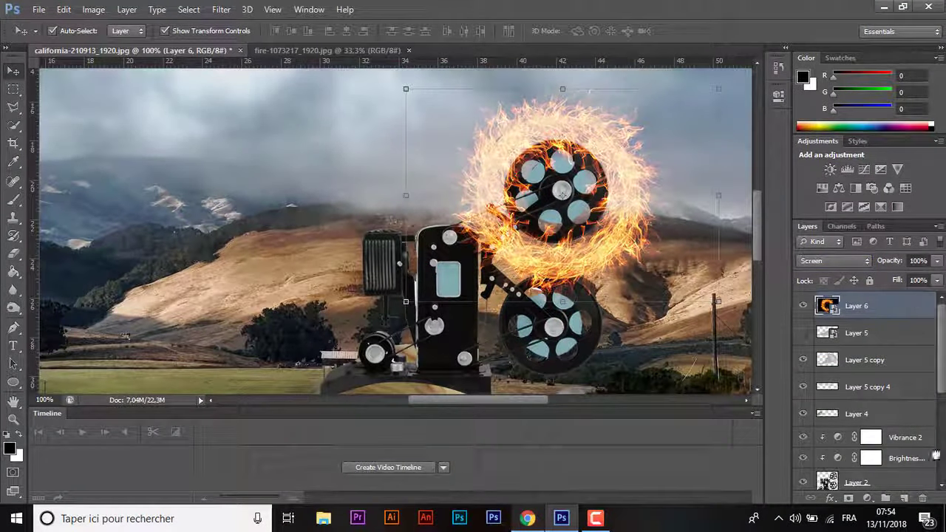
left_click_drag(903, 489, 880, 440)
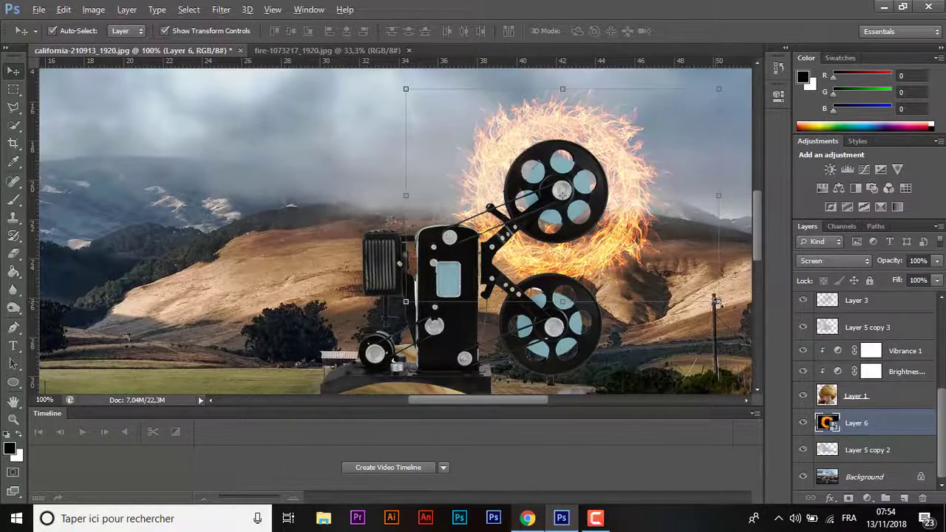
Scale the fire ring down to 20% and fit it around the upper reel.
mouse_move(716, 302)
left_mouse_down()
mouse_move(649, 290)
mouse_move(669, 272)
left_mouse_up()
mouse_move(543, 114)
left_mouse_down()
mouse_move(575, 111)
mouse_move(575, 121)
left_mouse_up()
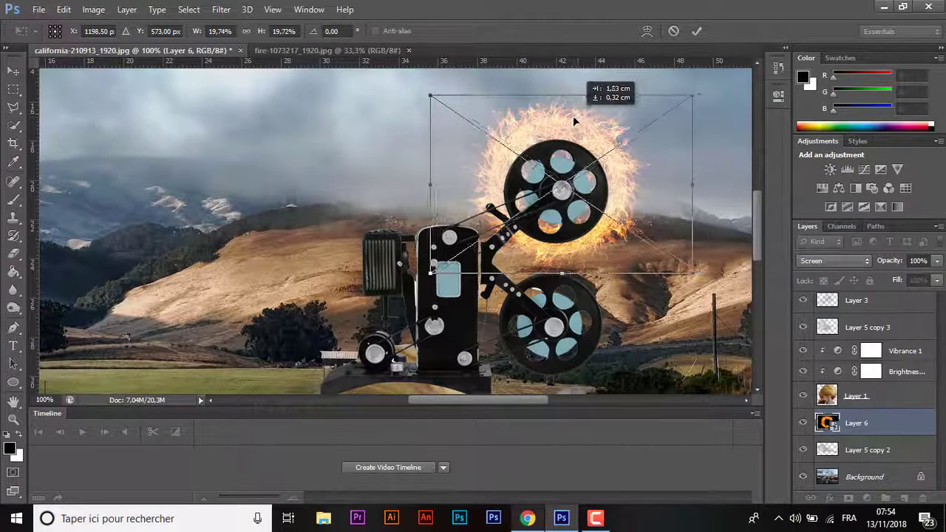
left_click(697, 30)
key("ctrl+minus")
key("ctrl+minus")
key("ctrl+minus")
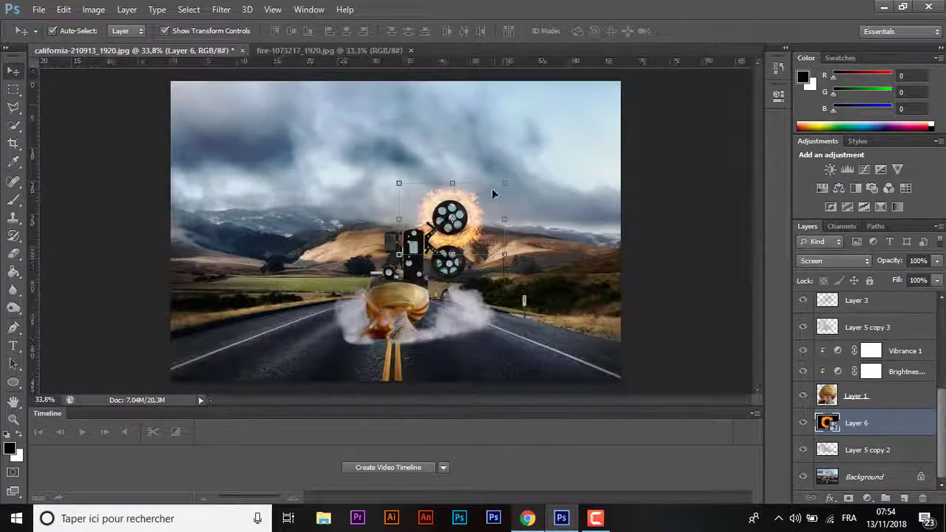
key("shift+Up")
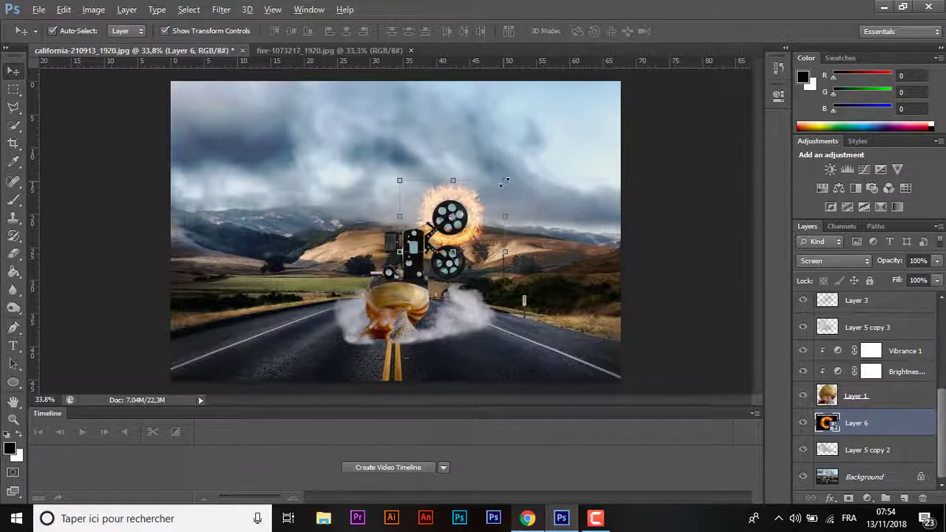
left_click_drag(505, 181, 496, 187)
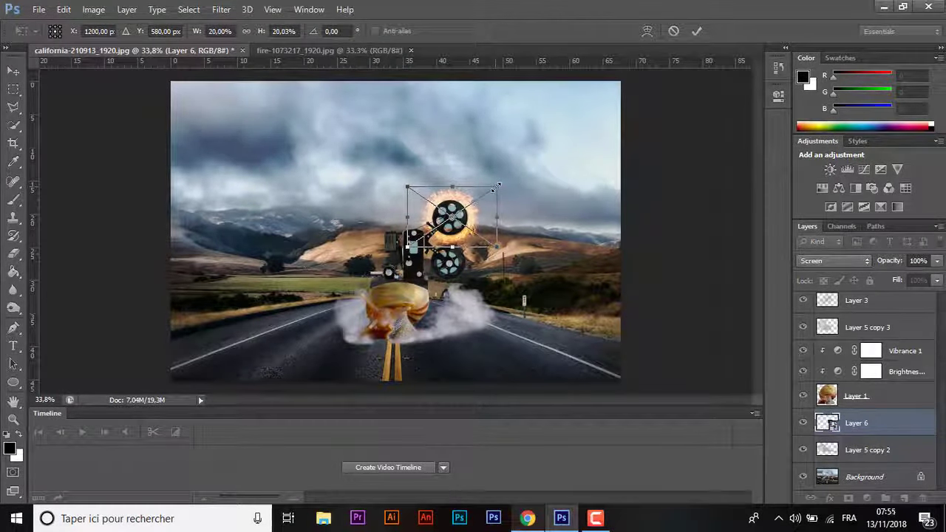
key("Return")
Duplicate the fire ring onto the lower reel and shrink the copy.
key("ctrl+j")
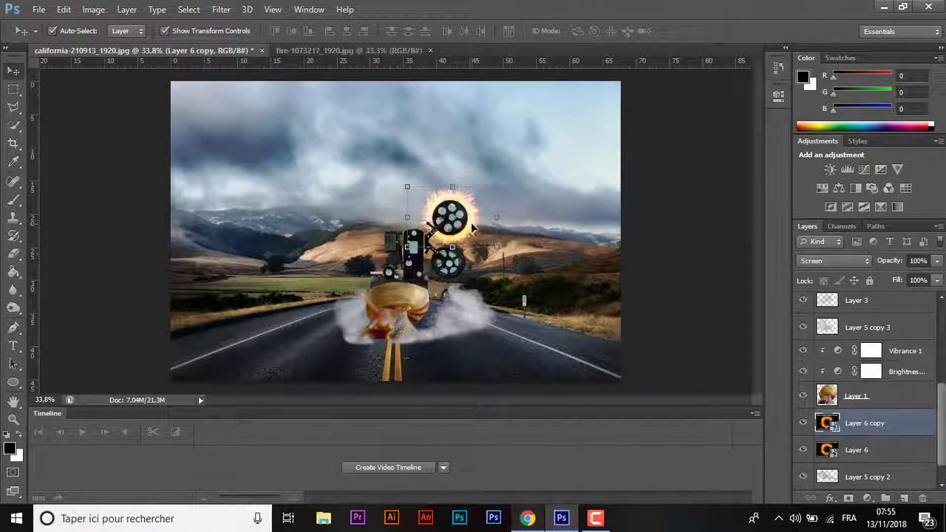
mouse_move(473, 229)
left_mouse_down()
mouse_move(467, 272)
mouse_move(490, 290)
left_mouse_up()
key("ctrl+t")
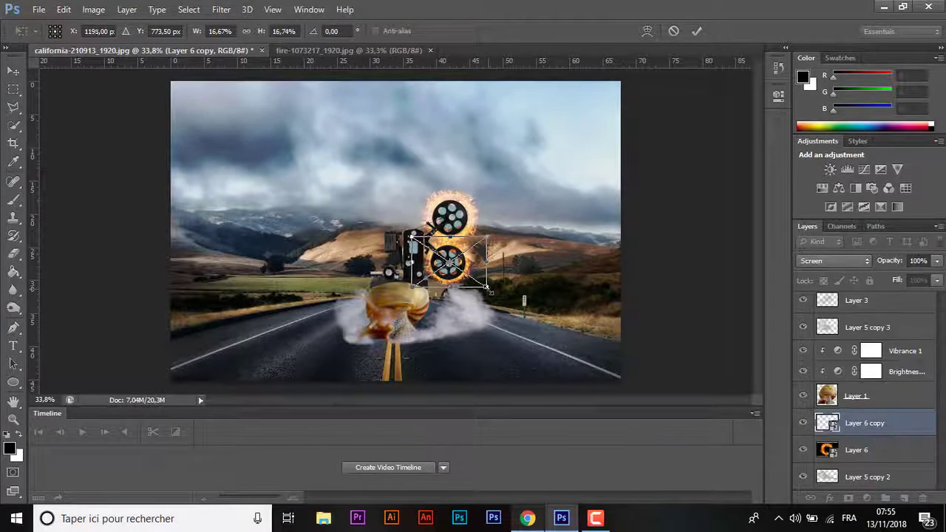
key("Return")
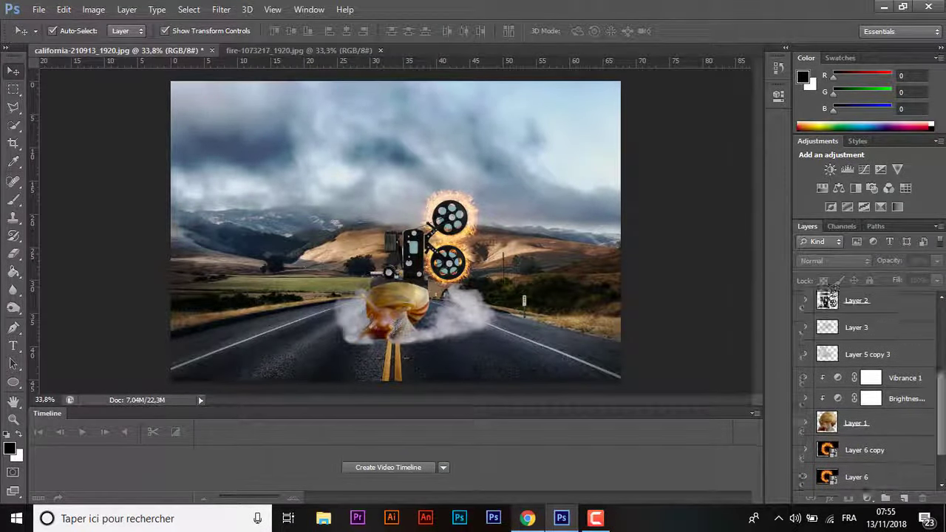
Select Layer 1 and zoom to full size on the snail's head.
scroll(833, 289, "up", 2)
scroll(833, 292, "up", 2)
scroll(832, 296, "up", 2)
scroll(831, 299, "up", 1)
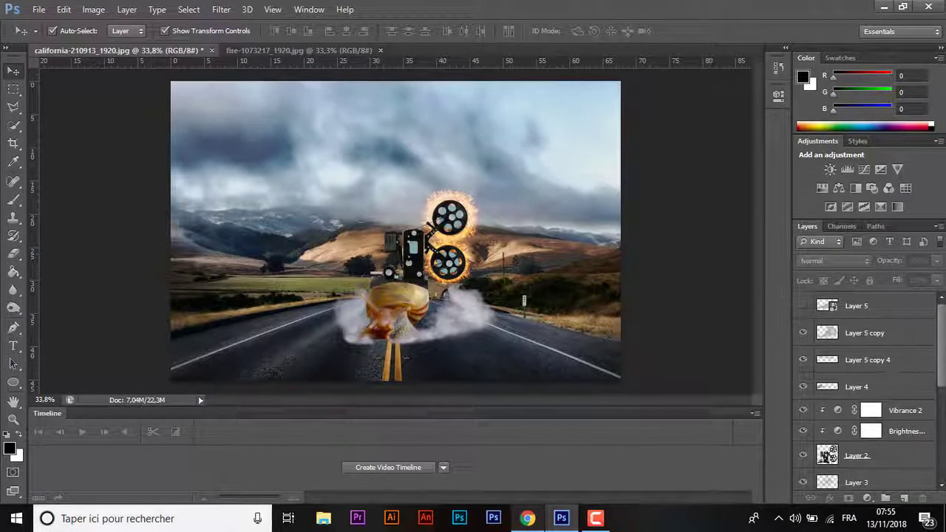
key("ctrl+plus")
scroll(865, 392, "down", 3)
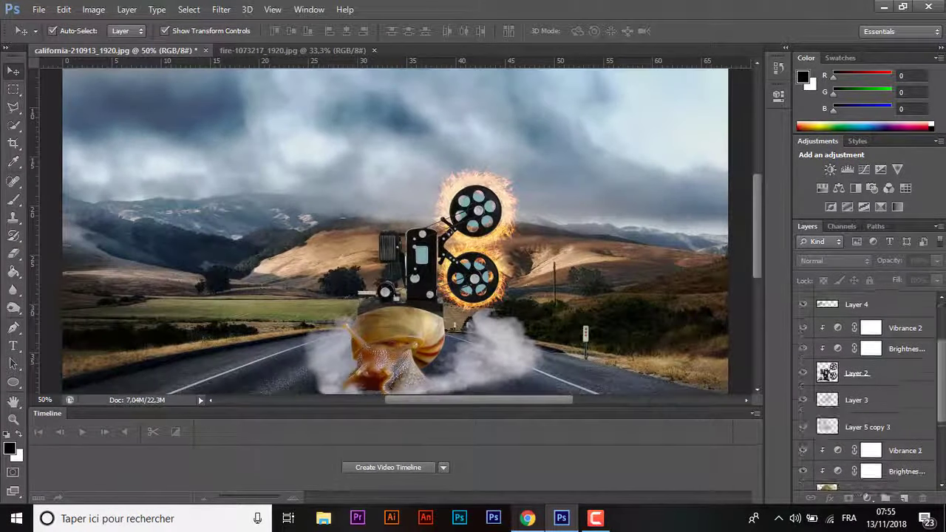
scroll(865, 392, "down", 2)
left_click(857, 443)
key("ctrl+plus")
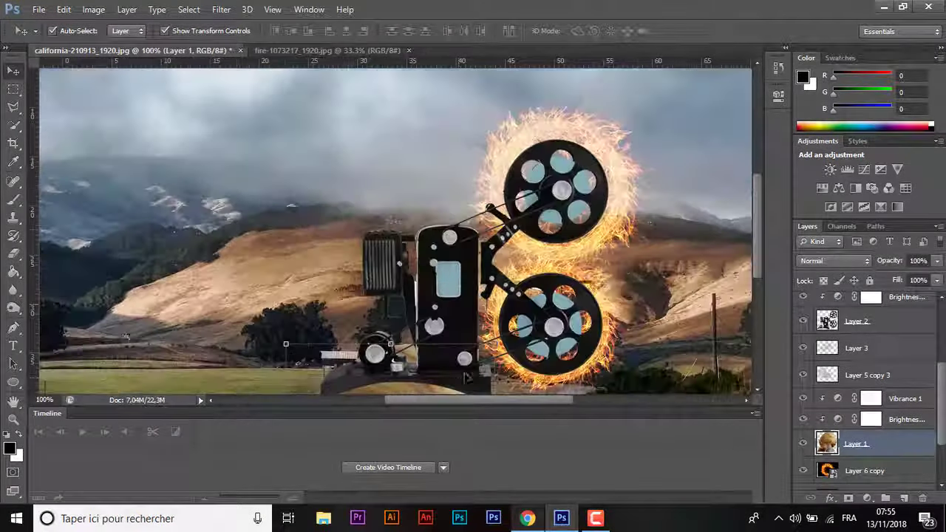
left_click_drag(755, 249, 755, 299)
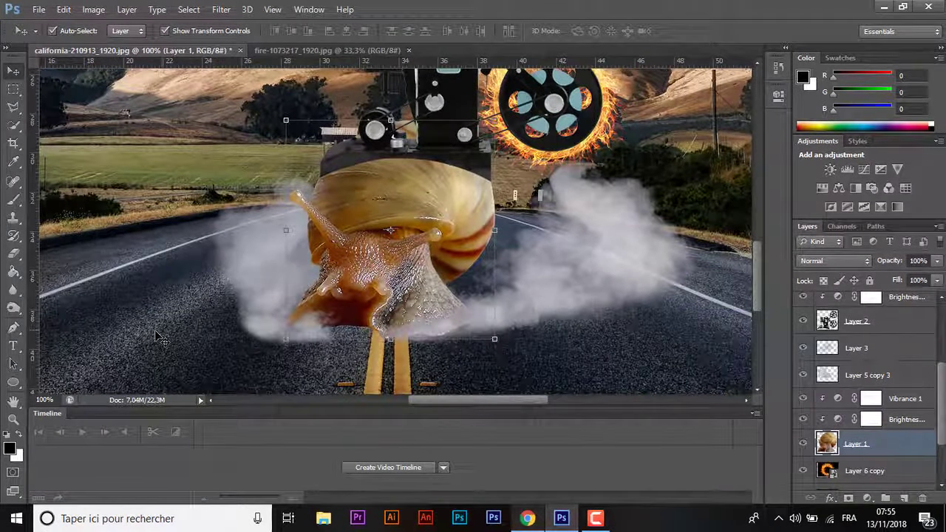
Paint black shadows at 36% brush opacity under the snail's head, neck and left tentacle.
left_click(12, 204)
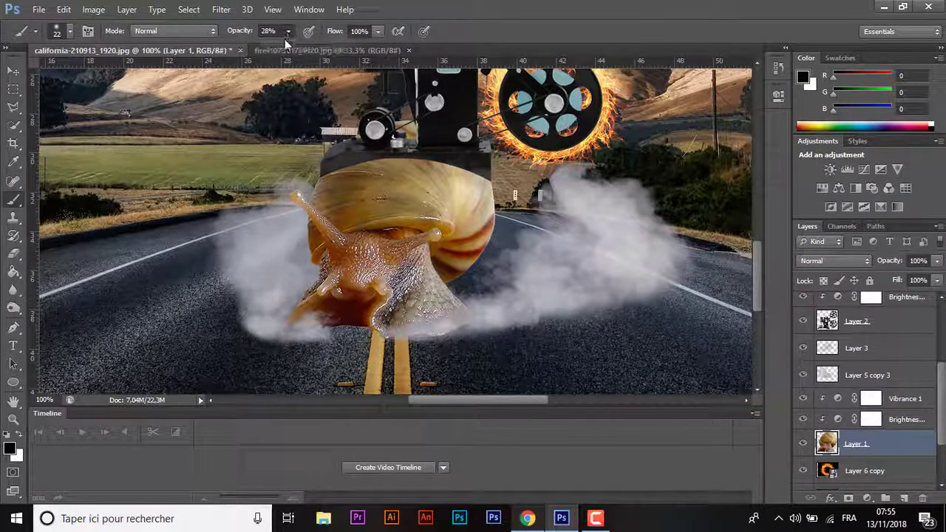
left_click(360, 314)
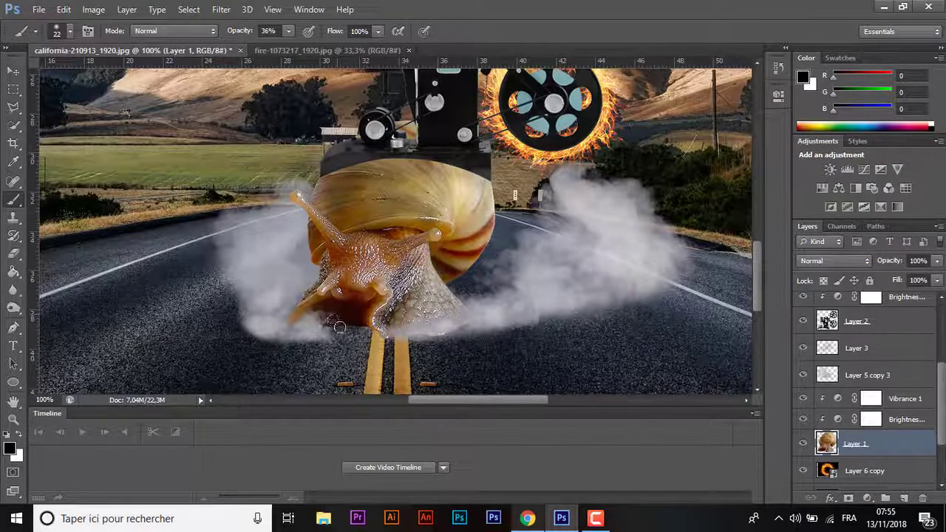
mouse_move(339, 326)
left_mouse_down()
mouse_move(359, 327)
mouse_move(336, 336)
left_mouse_up()
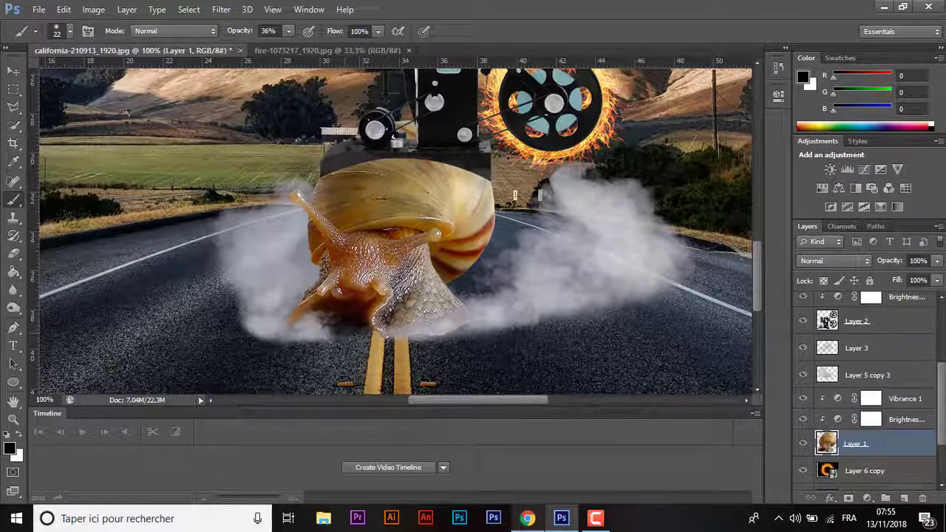
left_click_drag(333, 303, 309, 318)
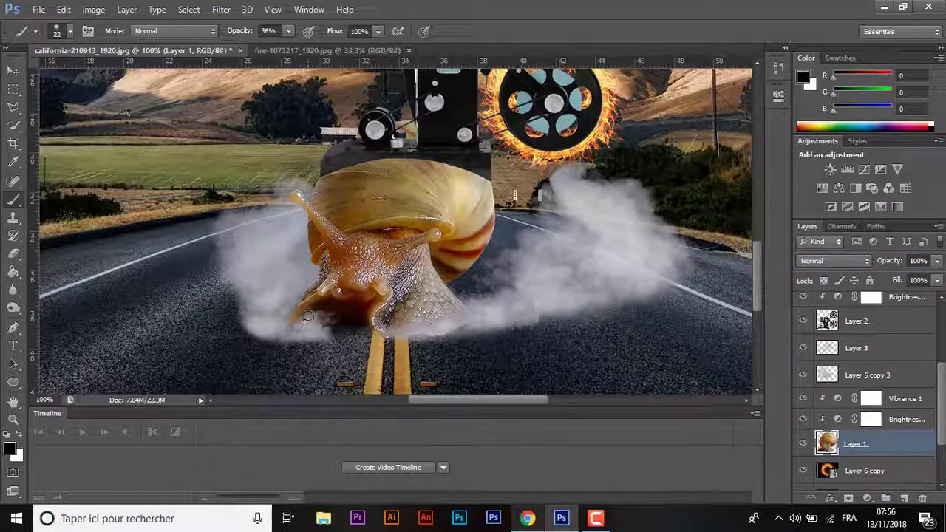
left_click_drag(400, 225, 375, 226)
key("ctrl+z")
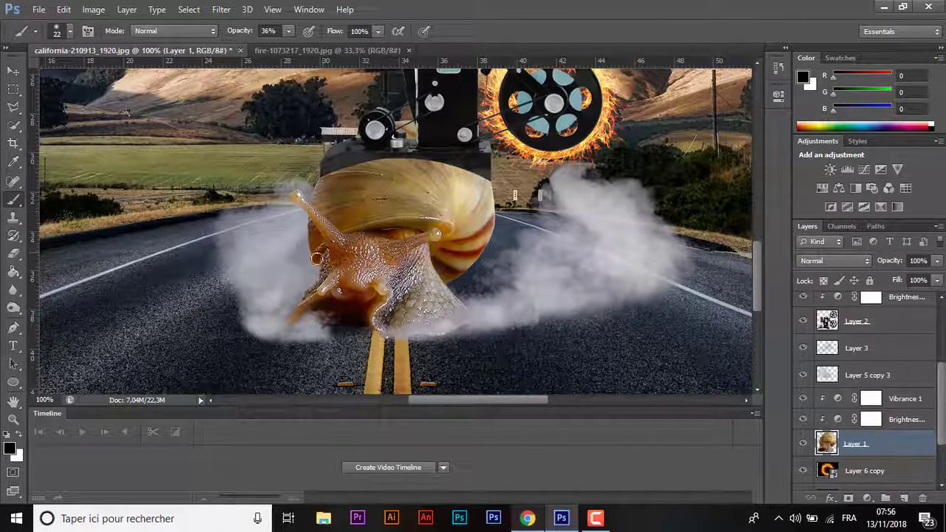
left_click_drag(320, 256, 326, 265)
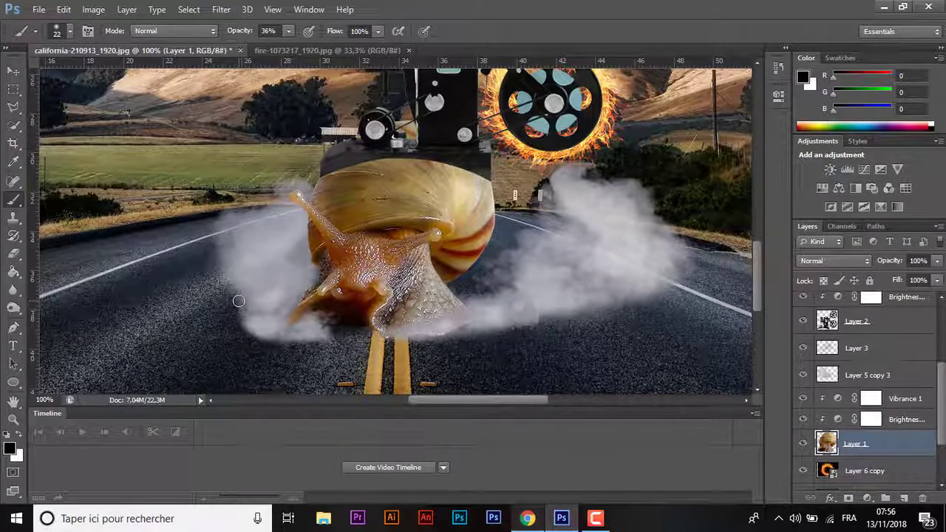
key("ctrl+0")
Close the fire source image and create Layer 7, a merged copy of all visible layers.
left_click(12, 70)
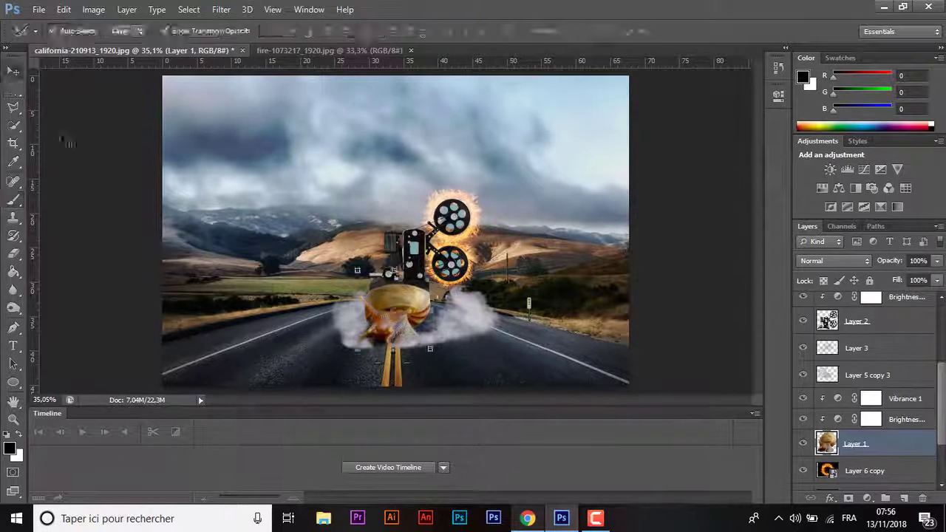
left_click(64, 144)
left_click(380, 50)
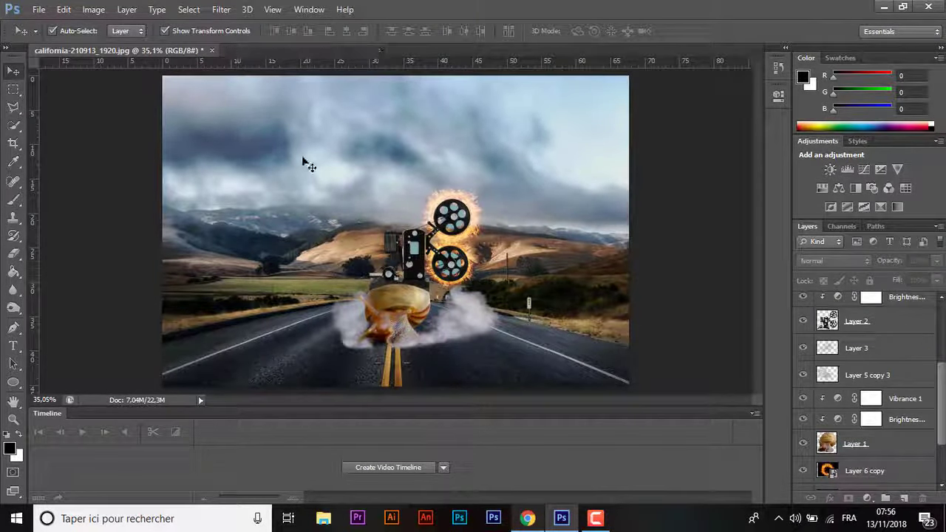
key("ctrl+minus")
key("ctrl+minus")
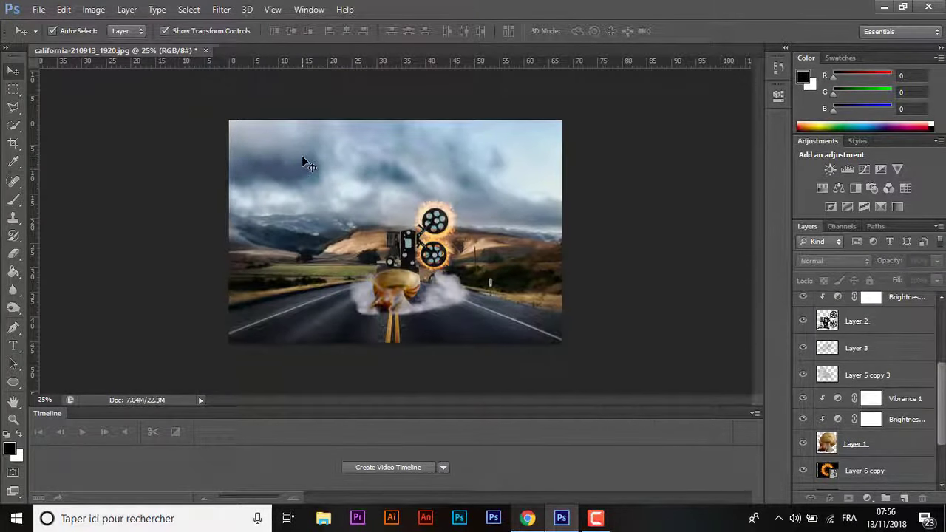
key("ctrl+0")
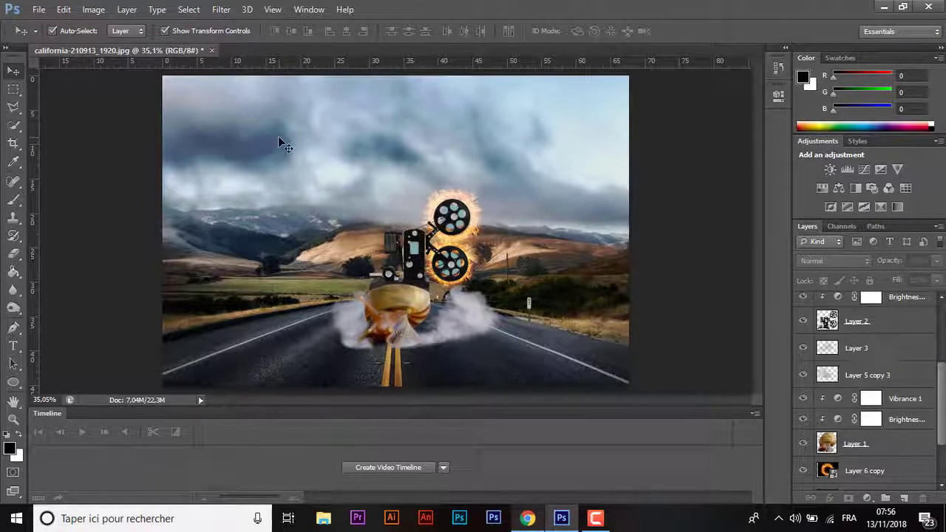
key("ctrl+alt+shift+e")
scroll(837, 312, "up", 3)
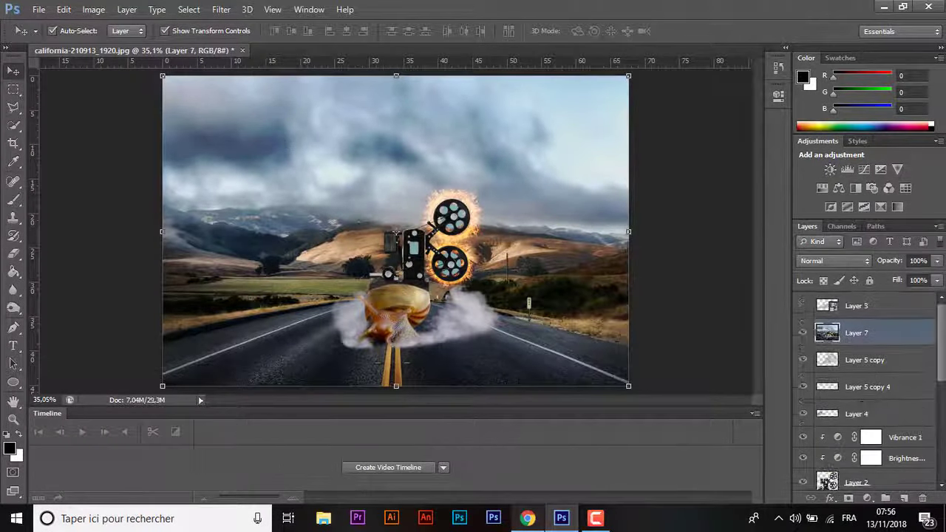
scroll(857, 309, "down", 1)
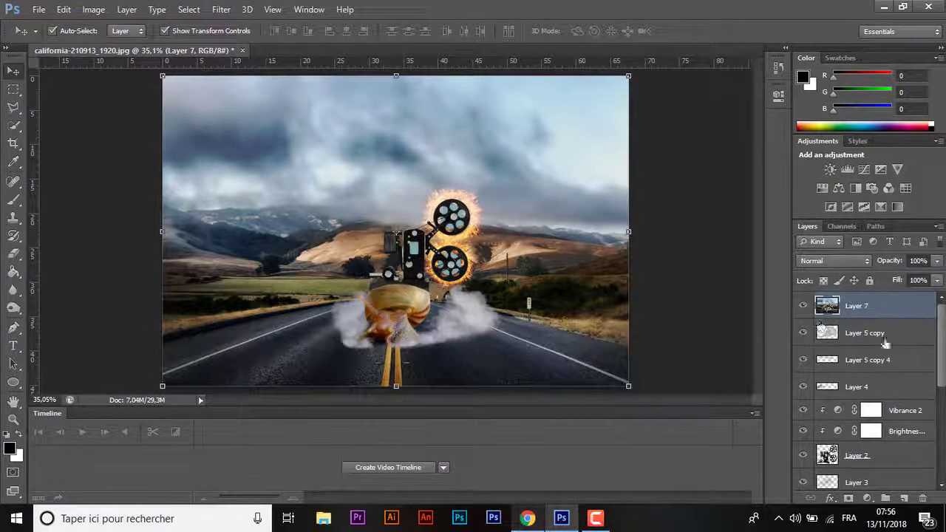
Select the composite layers down to the Background and group them into Group 1.
left_click(885, 342)
left_click(892, 387, "shift")
scroll(917, 402, "down", 2)
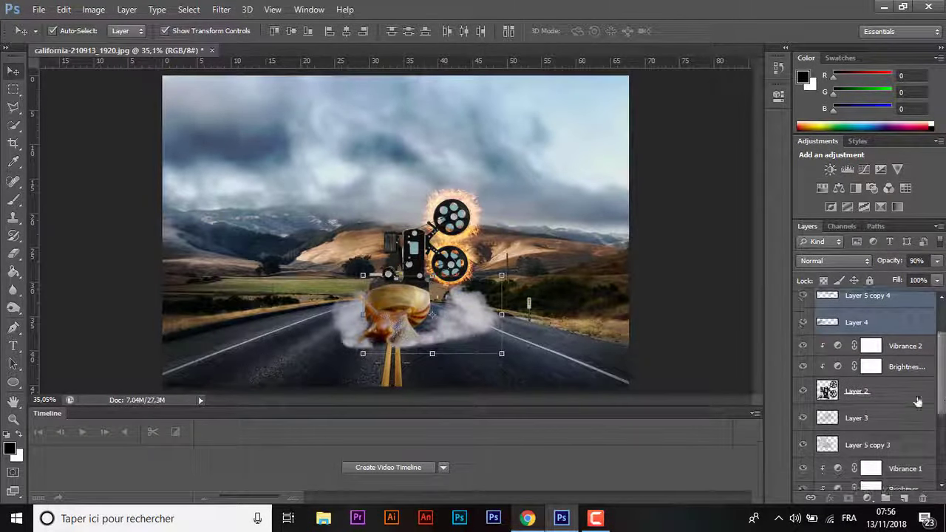
left_click(917, 401, "shift")
key("ctrl+alt+a")
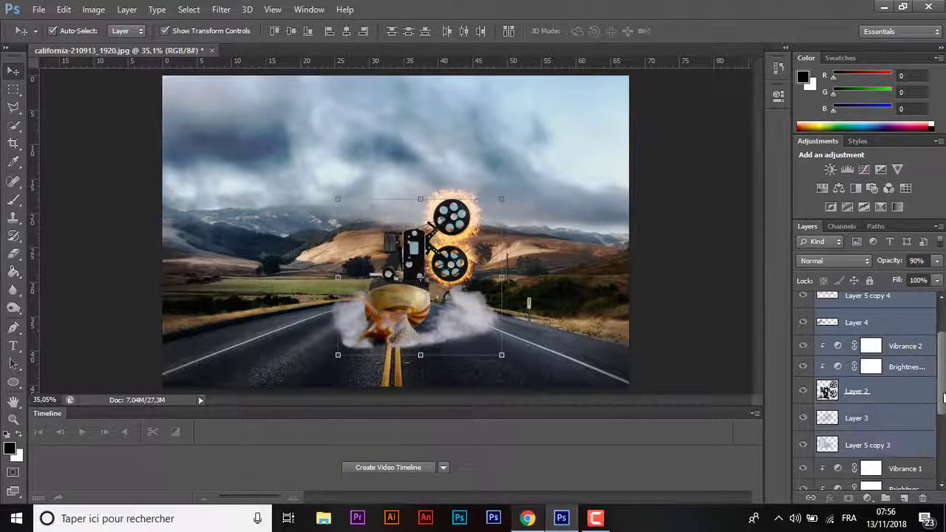
scroll(917, 399, "down", 5)
left_click(901, 463, "shift")
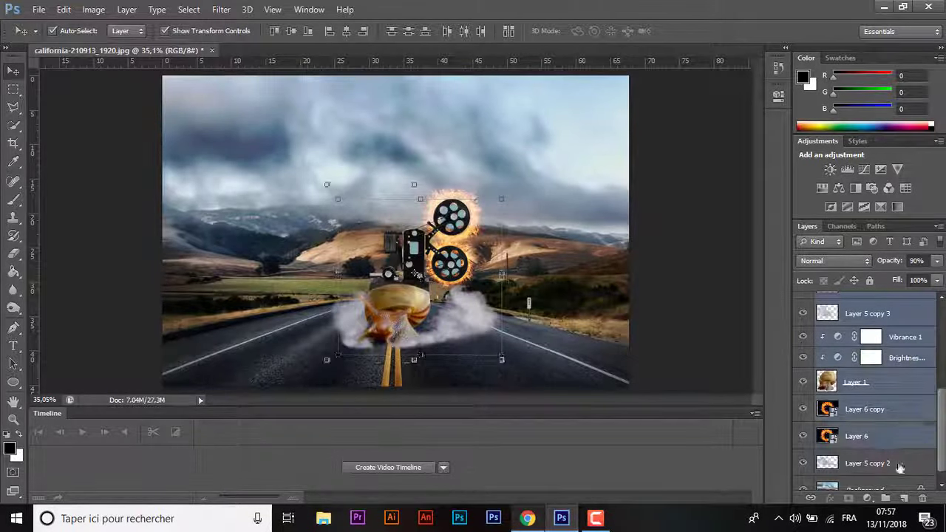
left_click(901, 487, "shift")
scroll(932, 473, "down", 1)
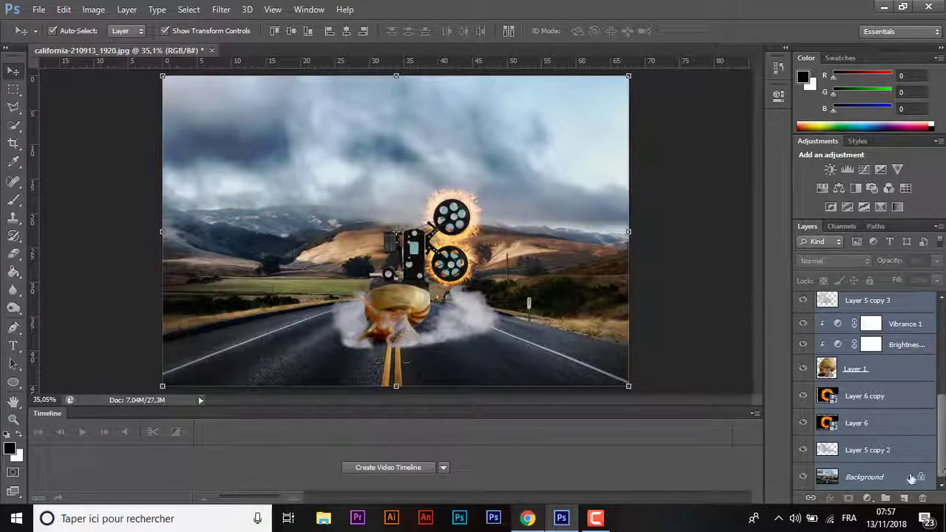
key("ctrl+g")
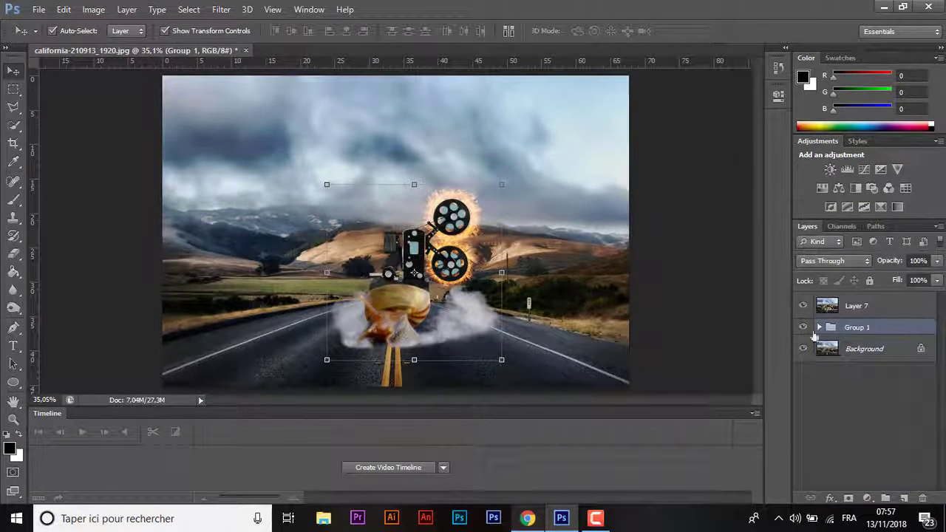
Toggle Group 1 and Background visibility, leaving Group 1 hidden.
left_click(804, 327)
left_click(803, 349)
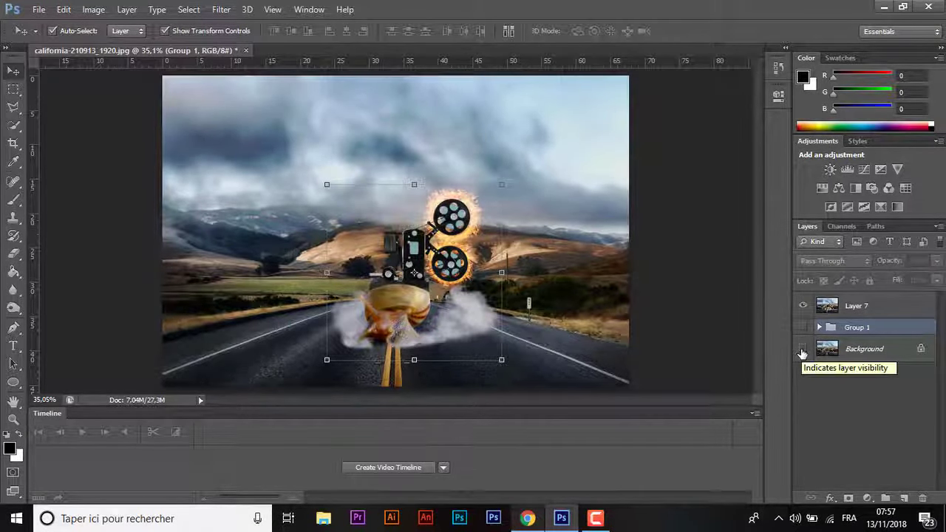
left_click(803, 328)
left_click(803, 349)
left_click(690, 318)
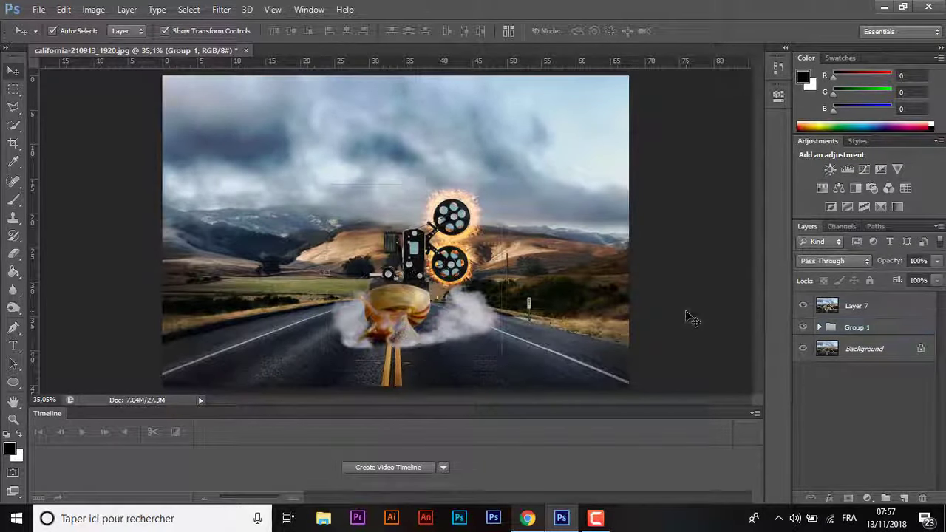
left_click(804, 327)
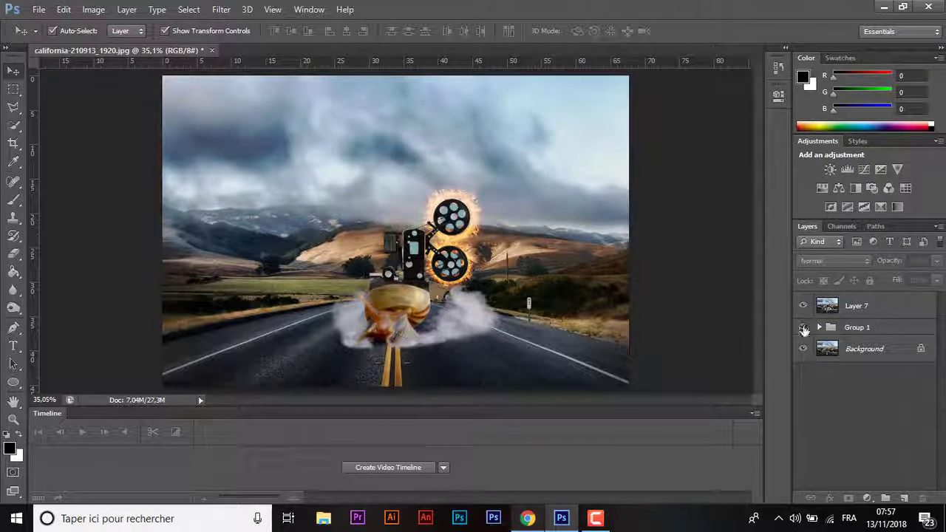
Crop the left and right edges inward to a portrait frame around the snail and projector.
left_click(13, 145)
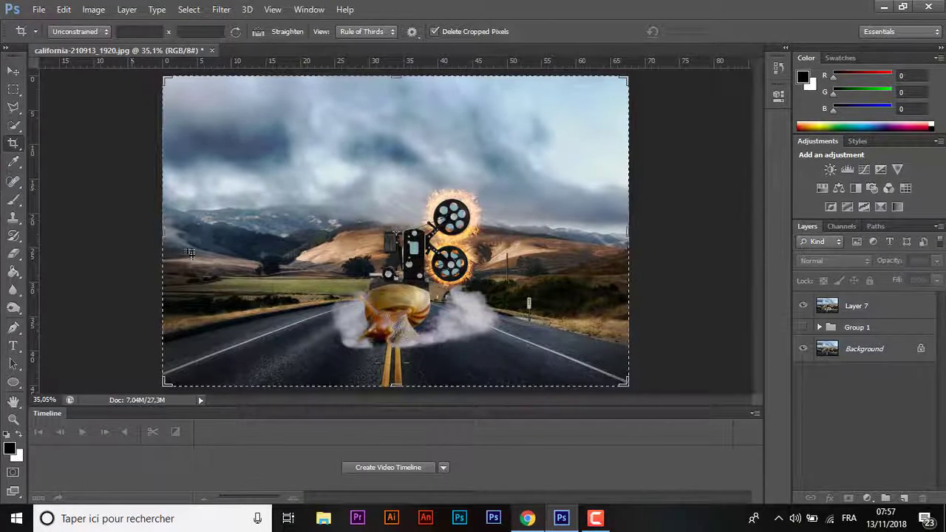
left_click_drag(159, 221, 224, 222)
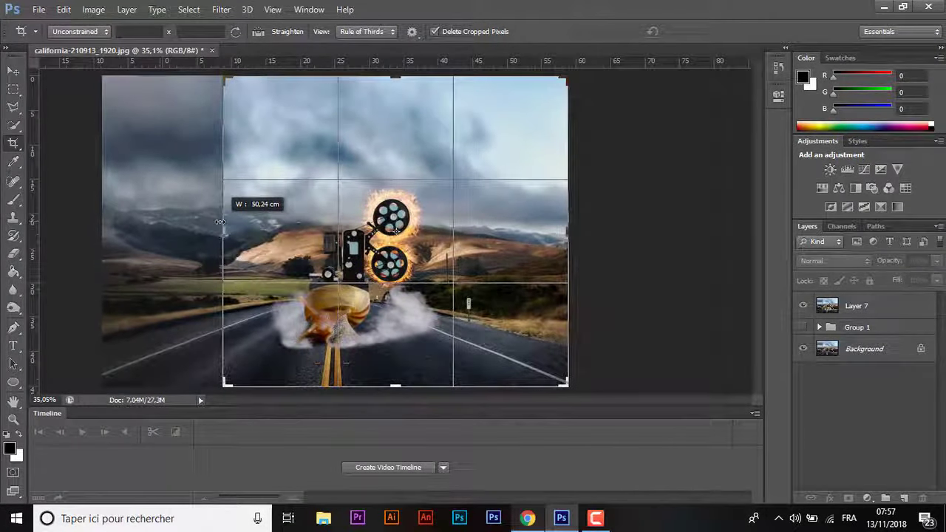
left_click_drag(571, 227, 523, 229)
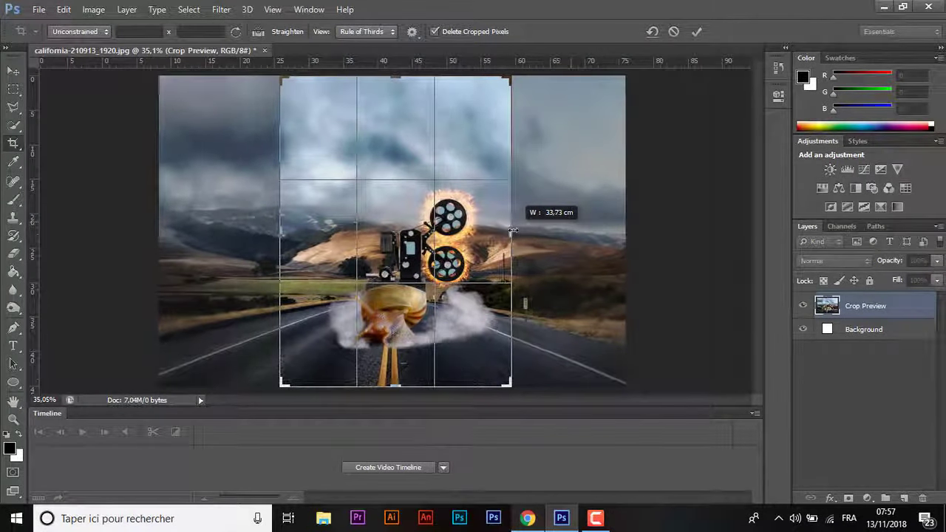
left_click_drag(523, 230, 511, 230)
left_click(699, 31)
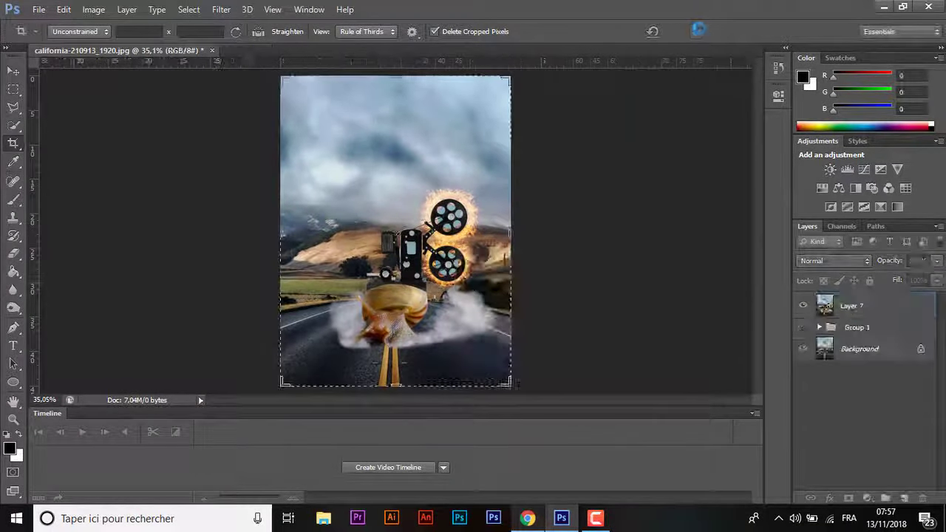
left_click(11, 71)
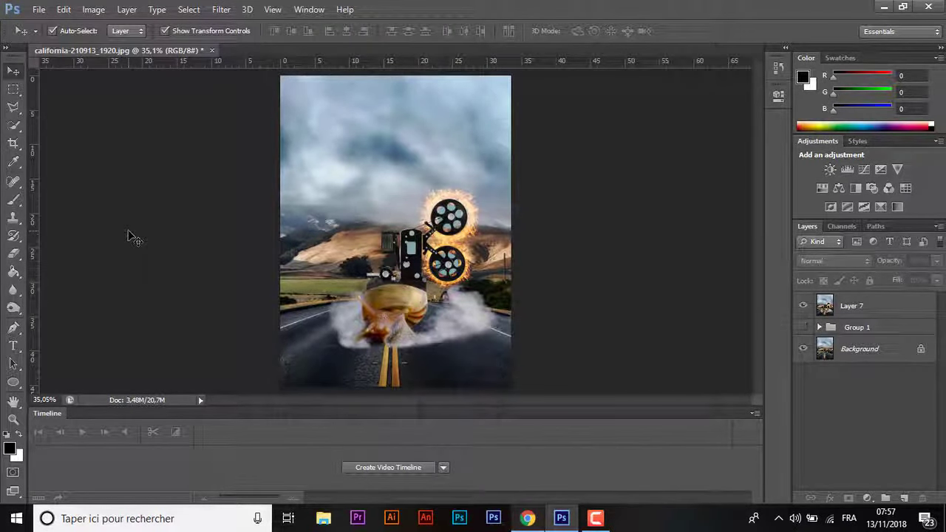
left_click(224, 11)
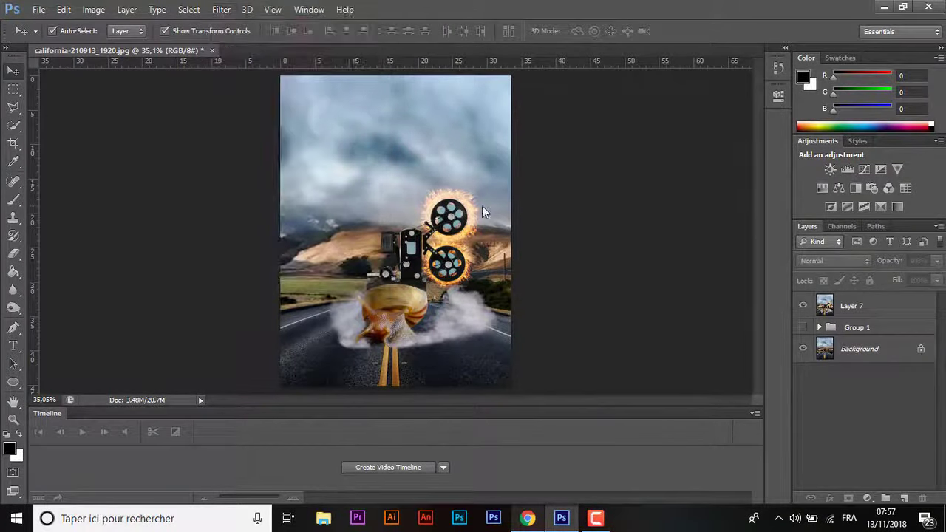
Apply a Fisheye Adaptive Wide Angle filter to Layer 7 with scale set to 99%.
left_click(851, 306)
left_click(221, 10)
left_click(250, 83)
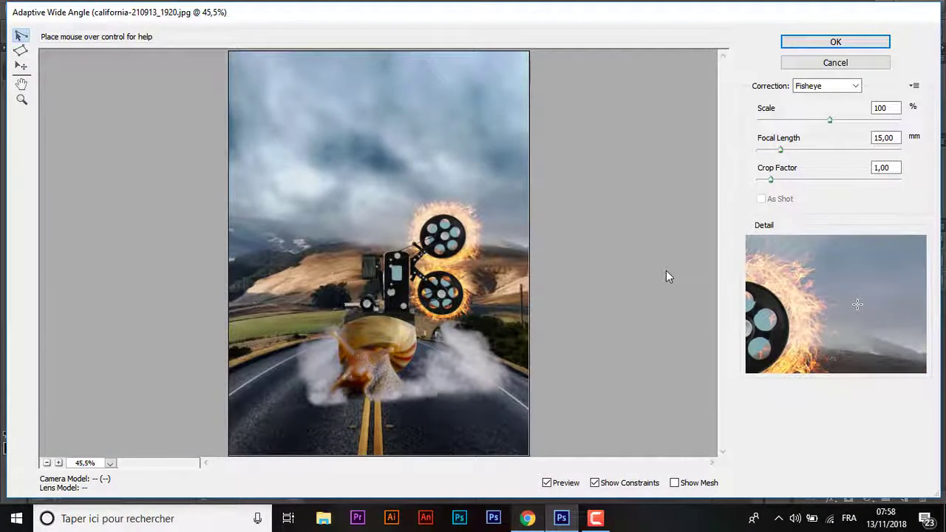
left_click_drag(830, 120, 841, 123)
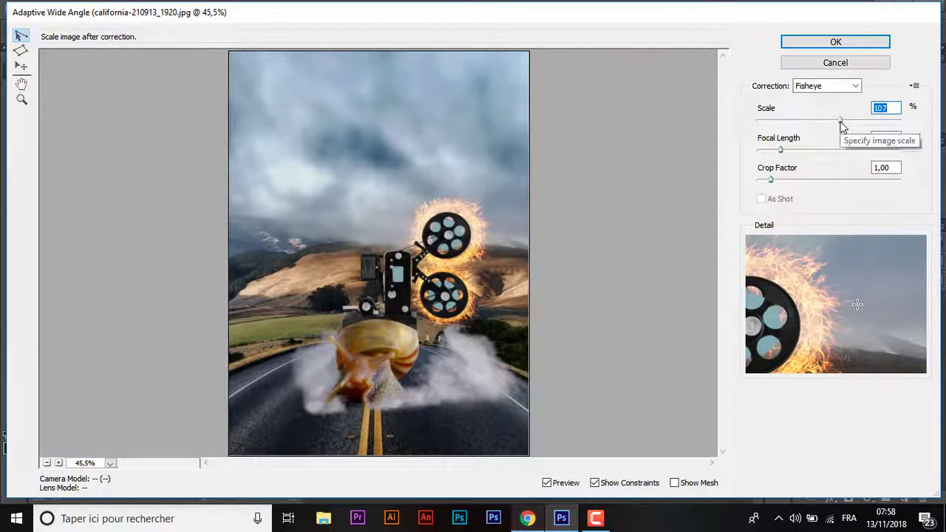
left_click_drag(841, 122, 831, 122)
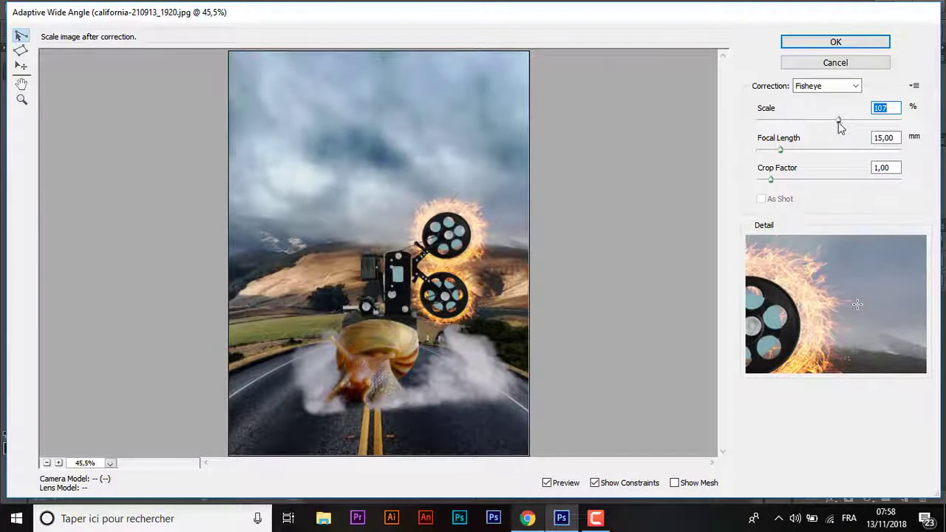
key("Down")
key("Down")
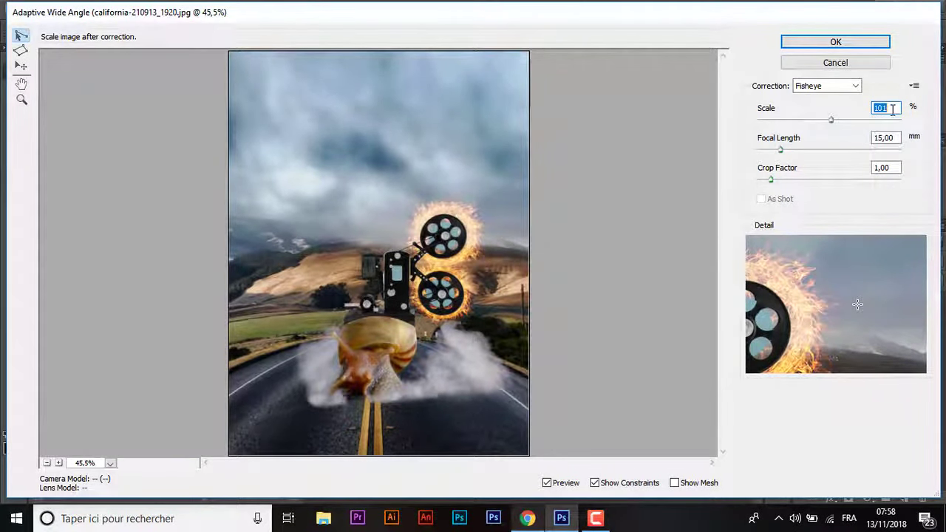
key("Down")
key("Down")
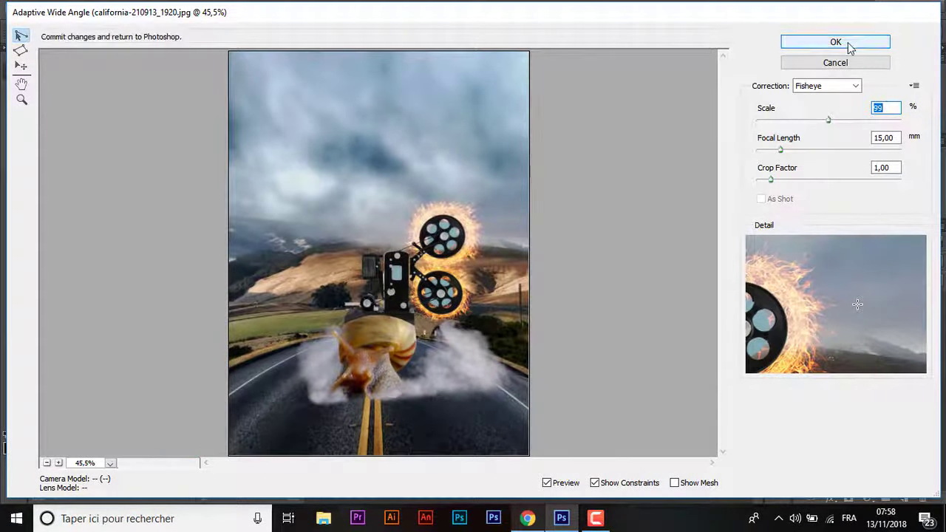
left_click(850, 46)
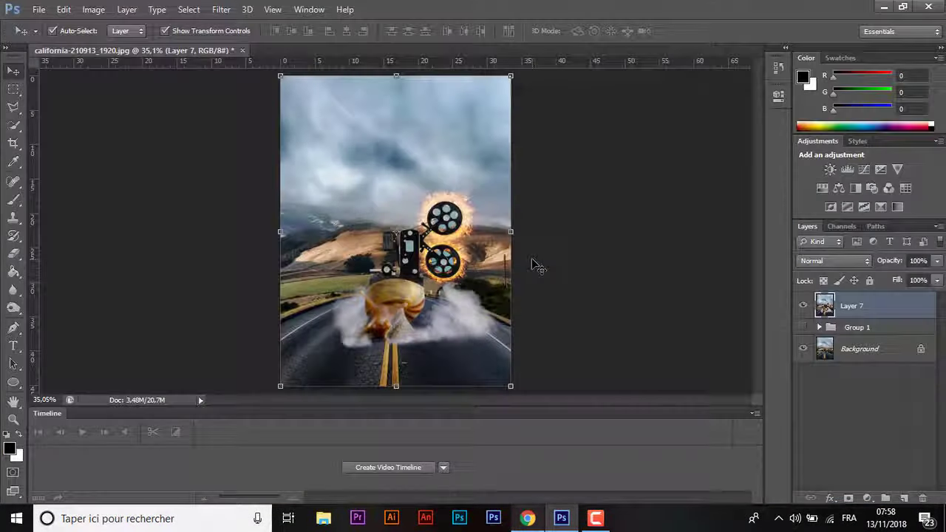
Open téléchargement.png and Turbo (1).png without colour profiles.
left_click(573, 281)
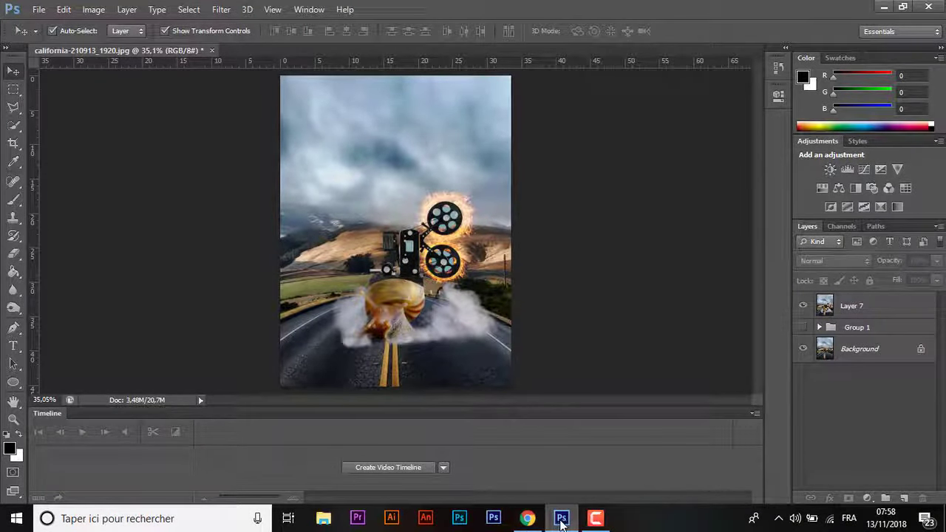
key("ctrl+o")
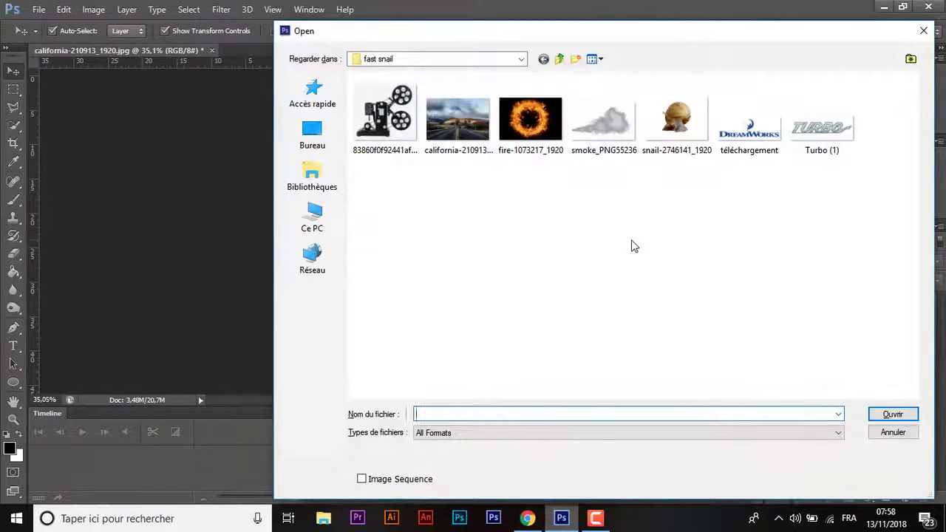
left_click(750, 116)
key("Return")
key("i")
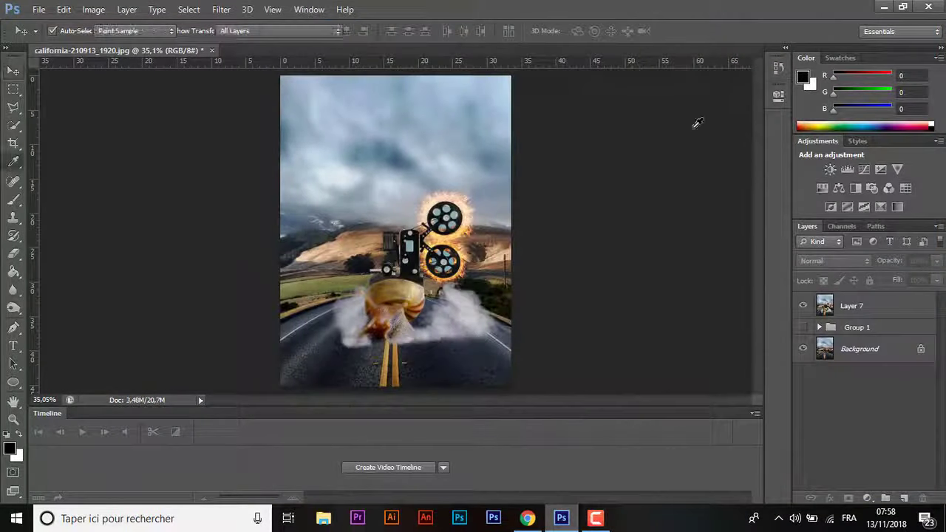
left_click(545, 270)
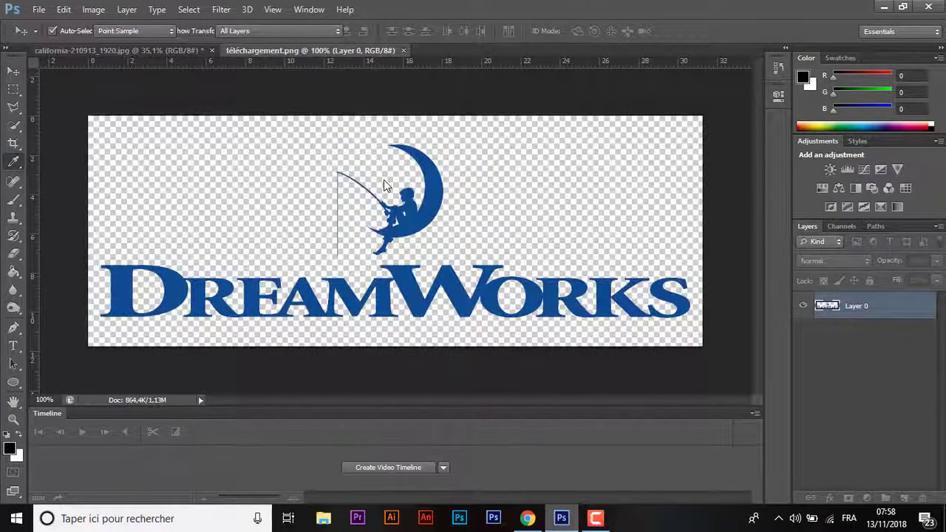
left_click(545, 267)
key("v")
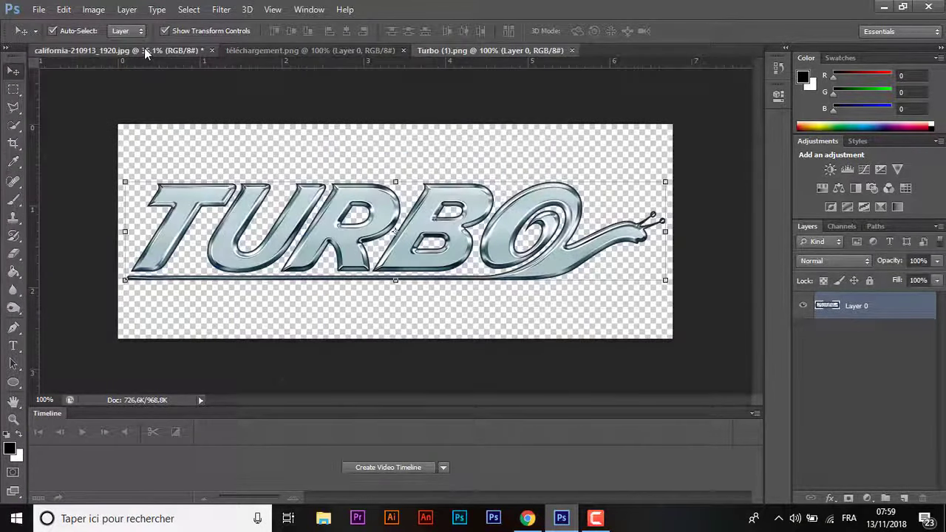
Return to the composite, select the Gradient Tool, and add empty Layer 8.
left_click(148, 50)
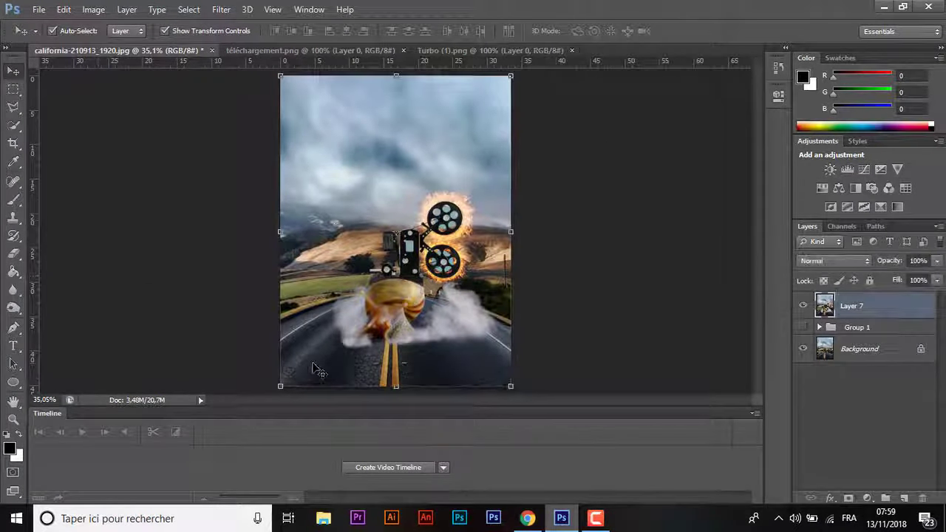
left_click(12, 271)
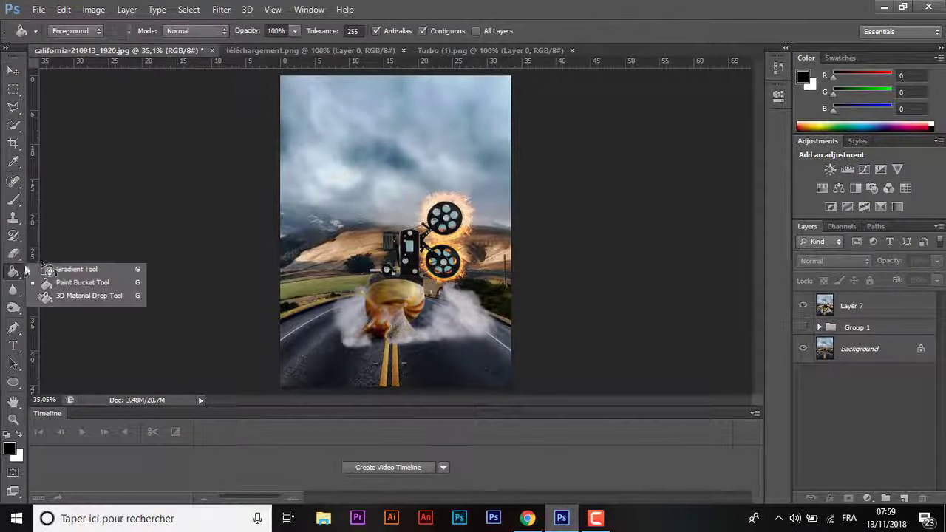
left_click(67, 270)
left_click(904, 498)
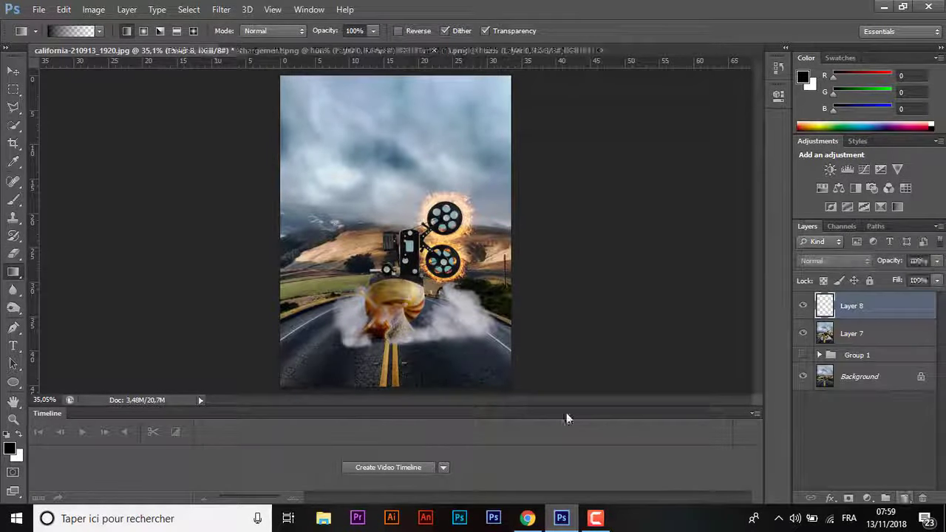
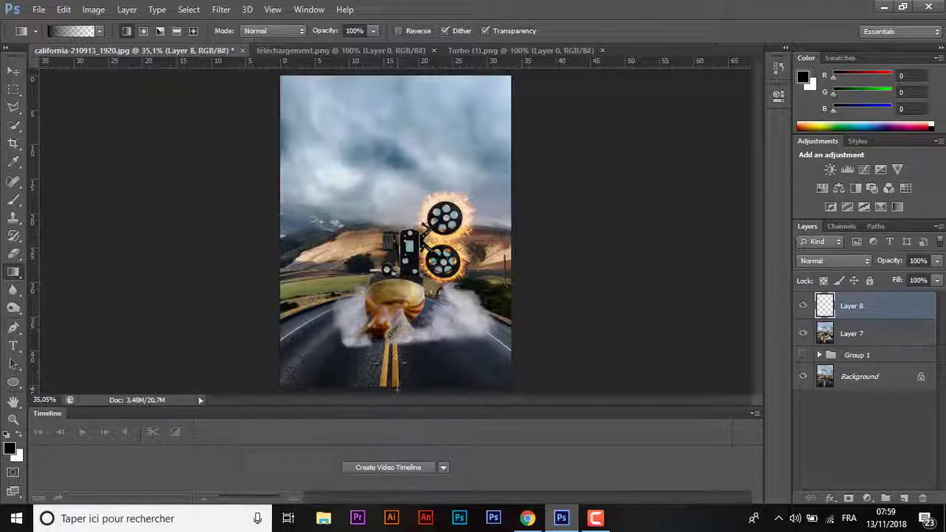
Darken the poster with a gradient on Layer 8 after undoing trial attempts, then show téléchargement.png.
left_click_drag(391, 332, 392, 332)
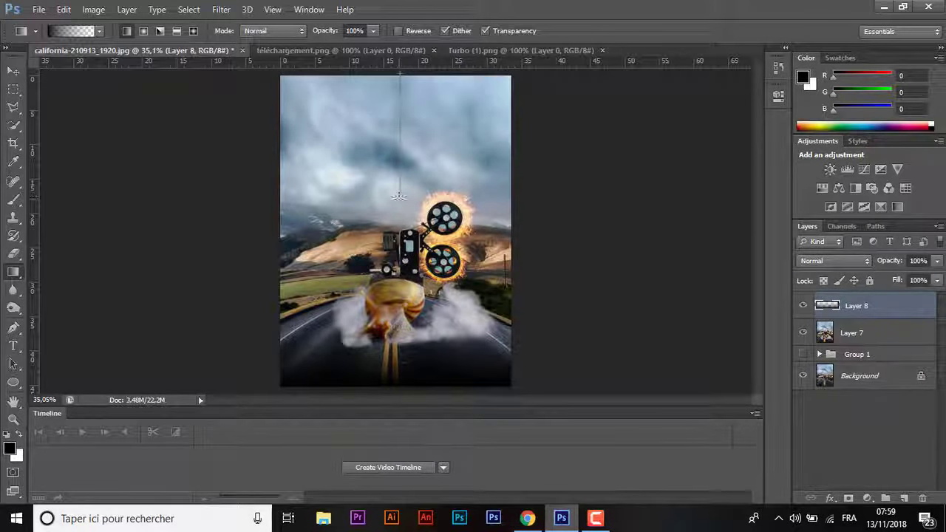
left_click_drag(398, 196, 399, 198)
key("ctrl+z")
key("ctrl+minus")
key("ctrl+minus")
key("ctrl+minus")
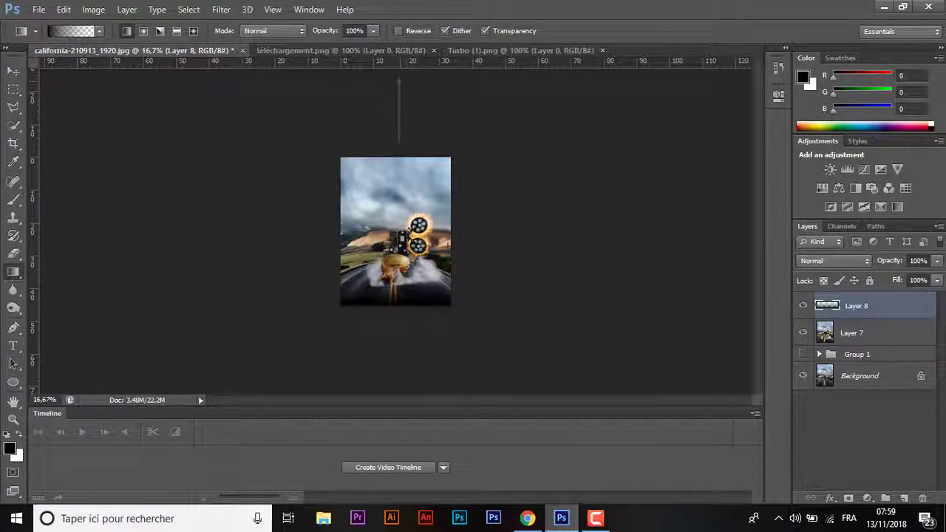
left_click_drag(399, 191, 399, 191)
key("ctrl+z")
left_click_drag(393, 78, 390, 223)
key("ctrl+0")
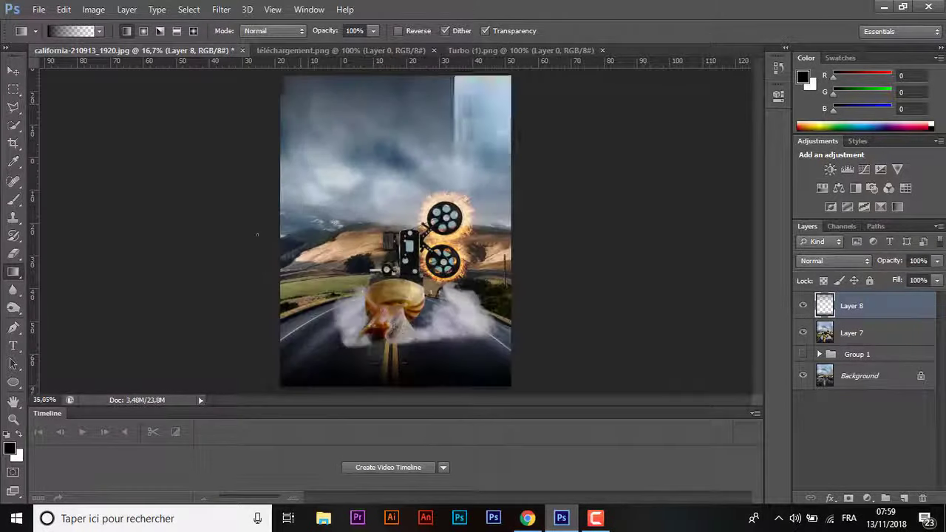
left_click(276, 50)
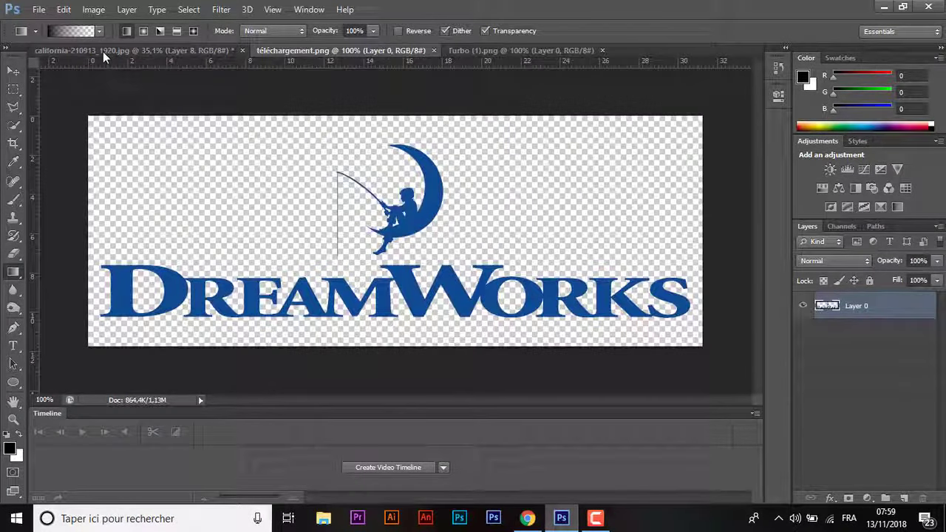
Drag the DreamWorks logo into the poster and scale it down to fit the top.
left_click(14, 71)
mouse_move(212, 211)
left_mouse_down()
mouse_move(352, 118)
mouse_move(335, 144)
left_mouse_up()
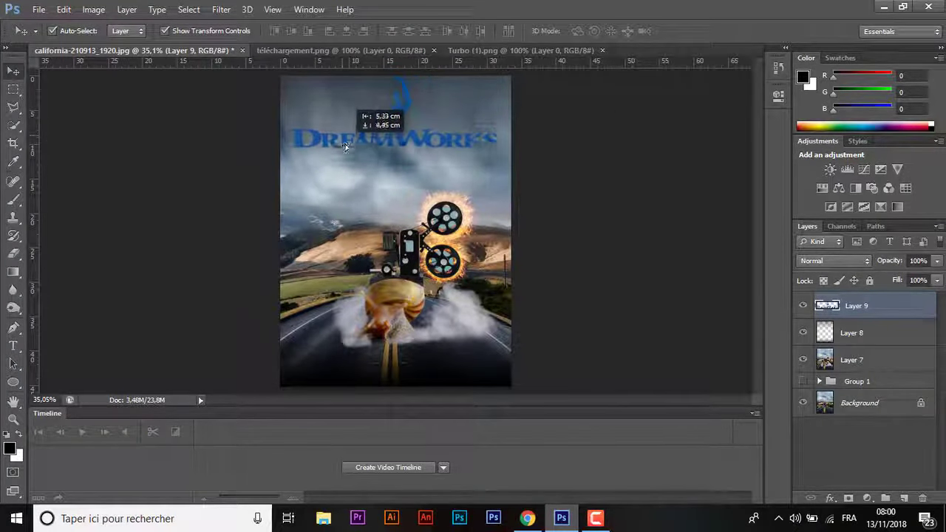
key("ctrl+t")
left_click_drag(474, 128, 434, 129)
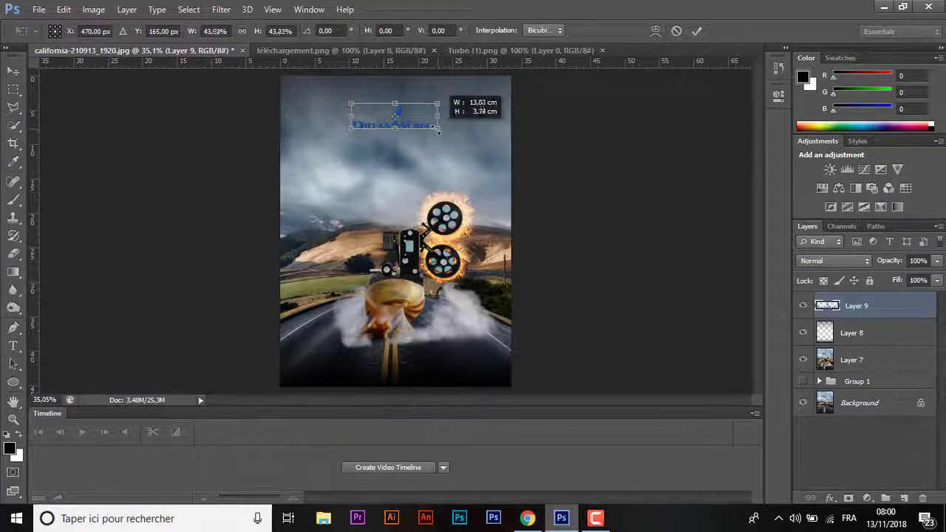
key("Return")
Give the logo a white Color Overlay and a Bevel & Emboss with white shadow colour.
right_click(869, 306)
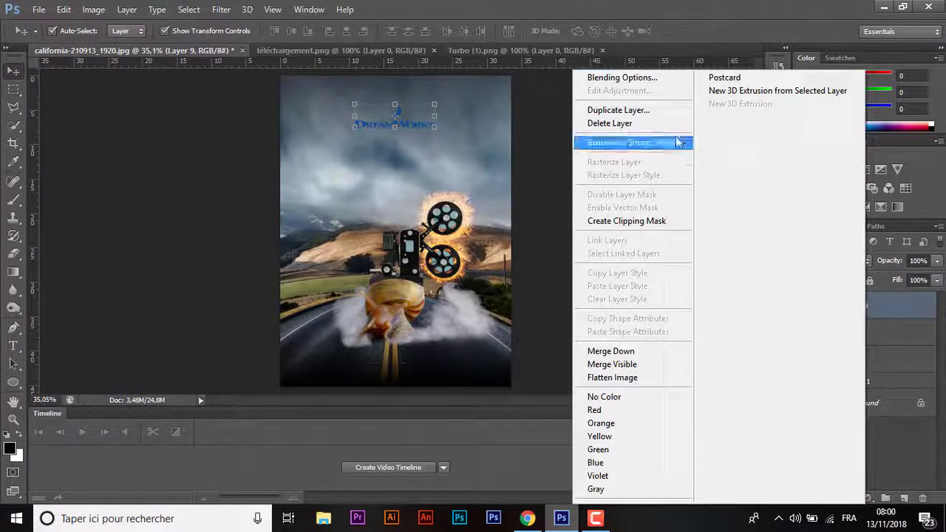
key("Escape")
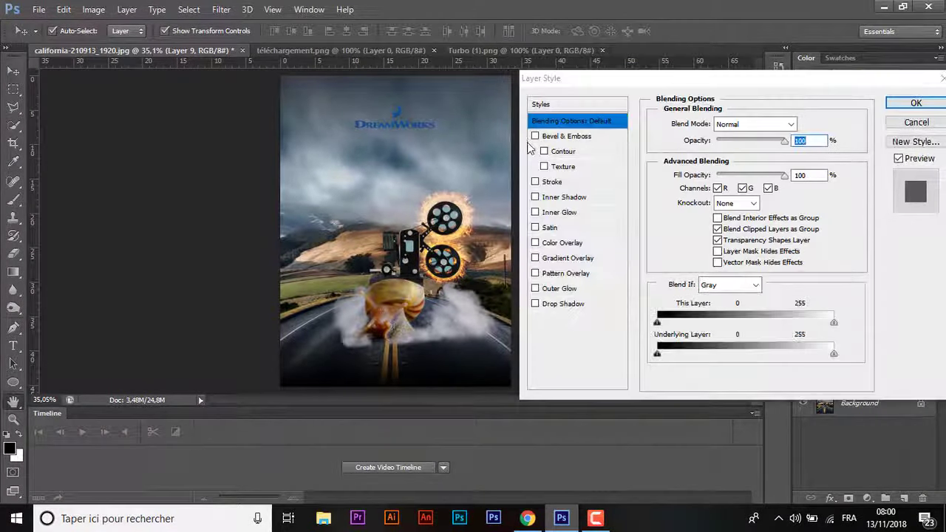
left_click(565, 243)
left_click(805, 124)
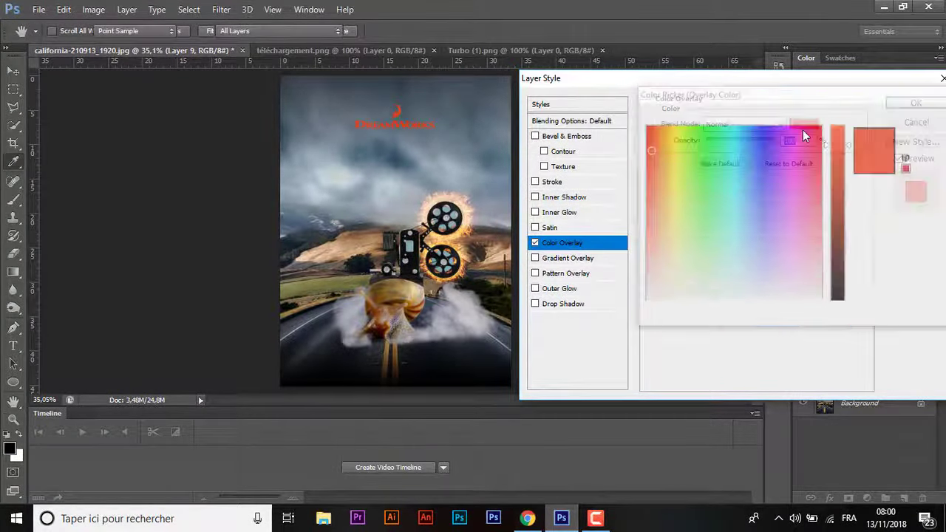
left_click(646, 300)
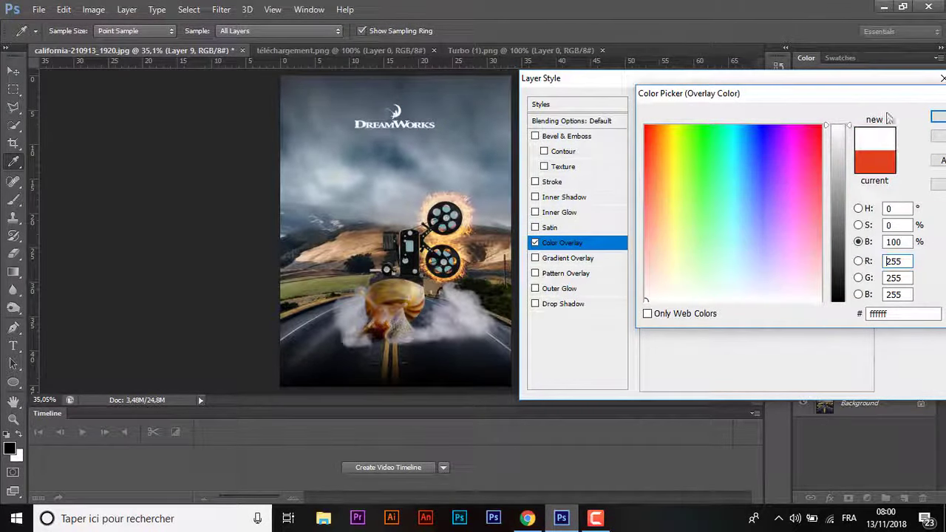
left_click(934, 116)
left_click(558, 137)
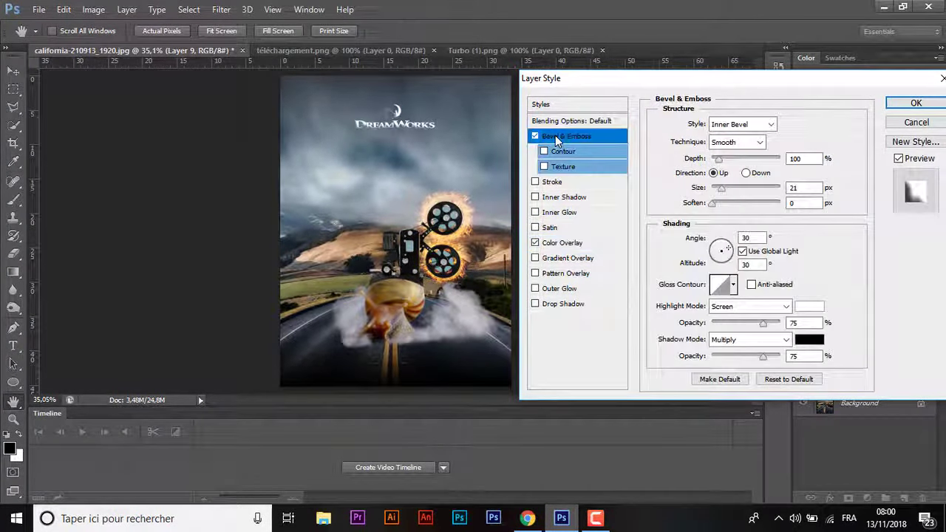
left_click(810, 340)
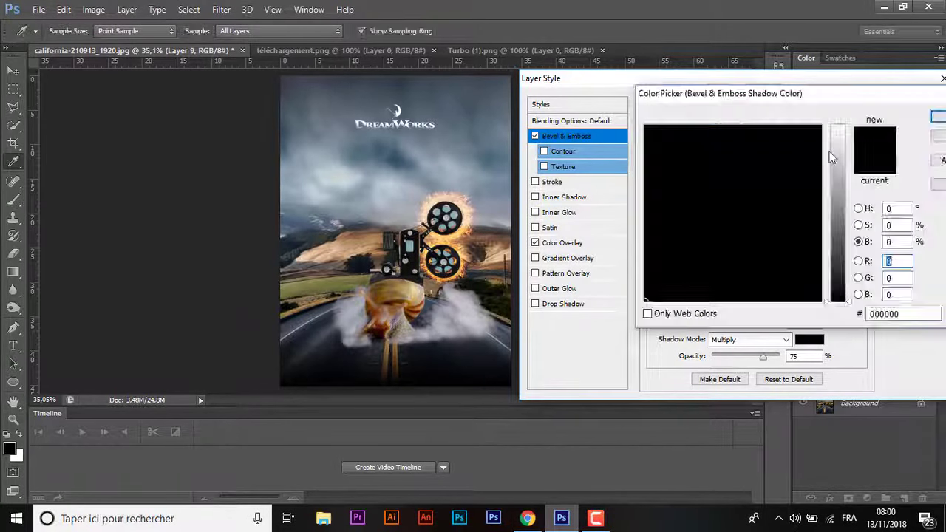
left_click(838, 125)
left_click(933, 116)
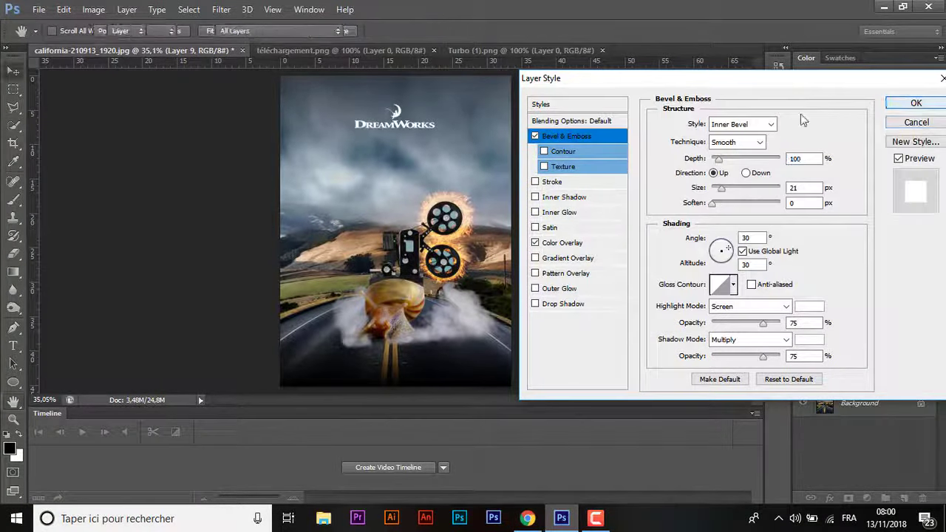
left_click(915, 99)
Move the logo higher and shrink it to 78.6%, then bring up the Turbo (1).png title.
key("ctrl+plus")
key("ctrl+plus")
key("ctrl+plus")
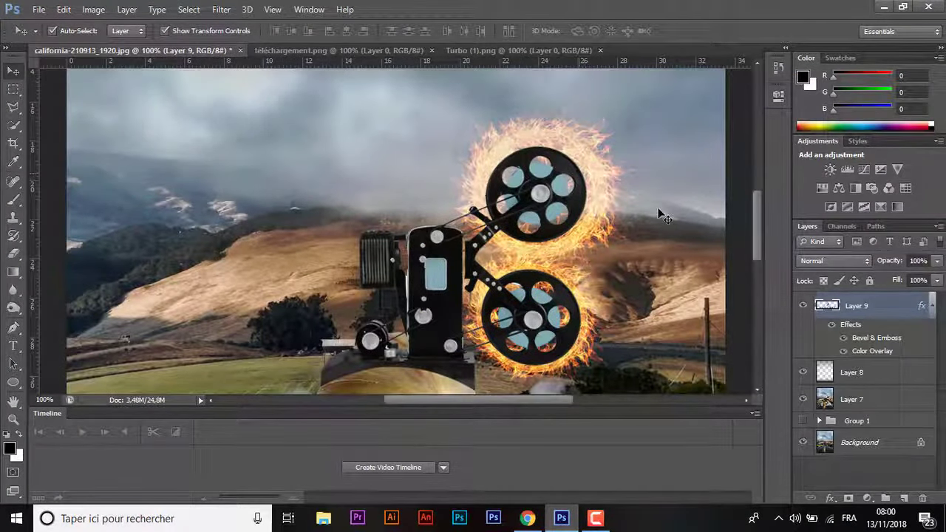
left_click_drag(757, 239, 753, 141)
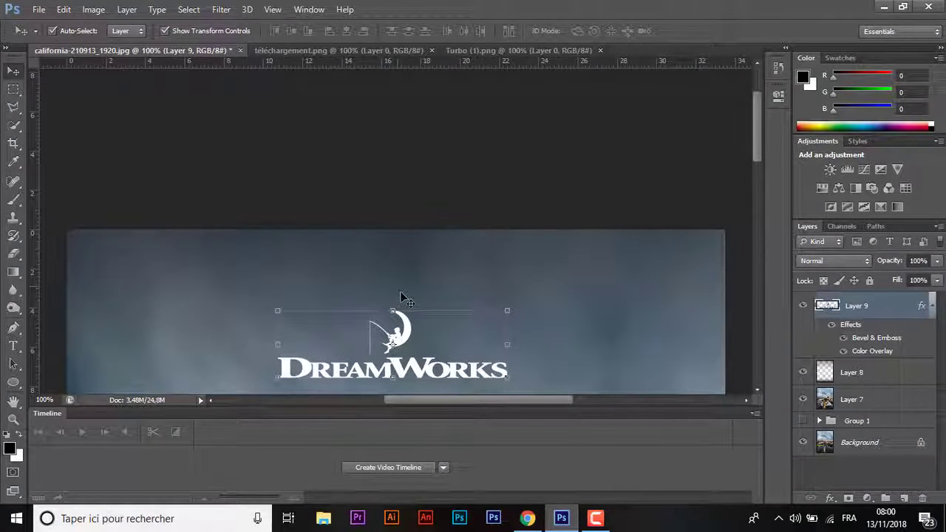
left_click_drag(408, 304, 408, 241)
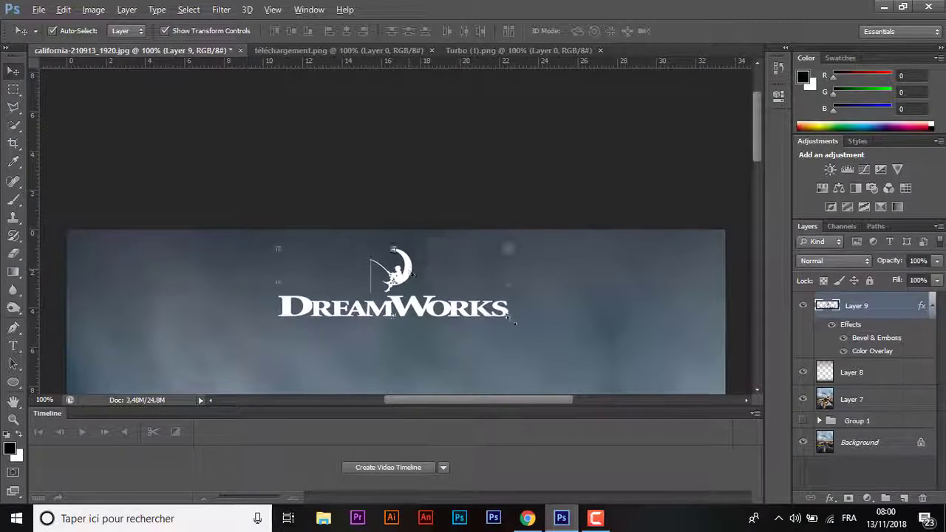
left_click_drag(515, 323, 487, 313)
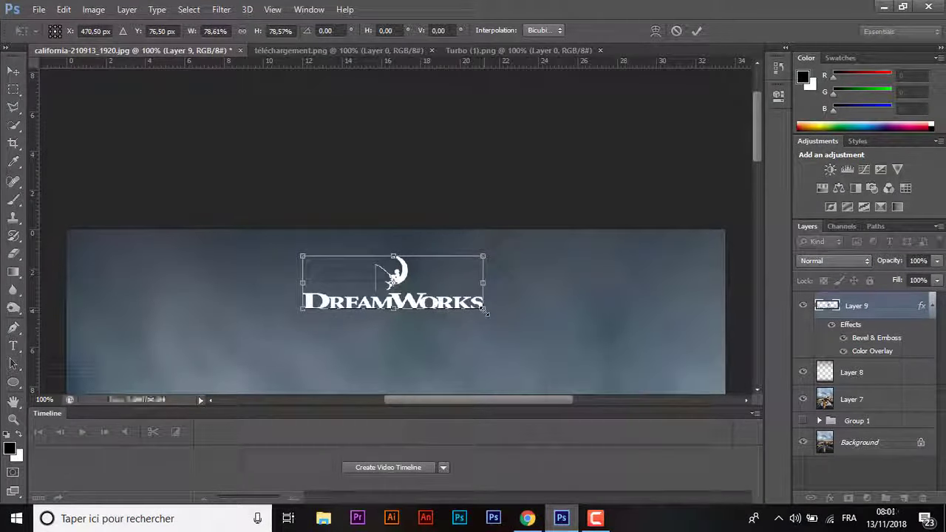
key("Return")
key("ctrl+0")
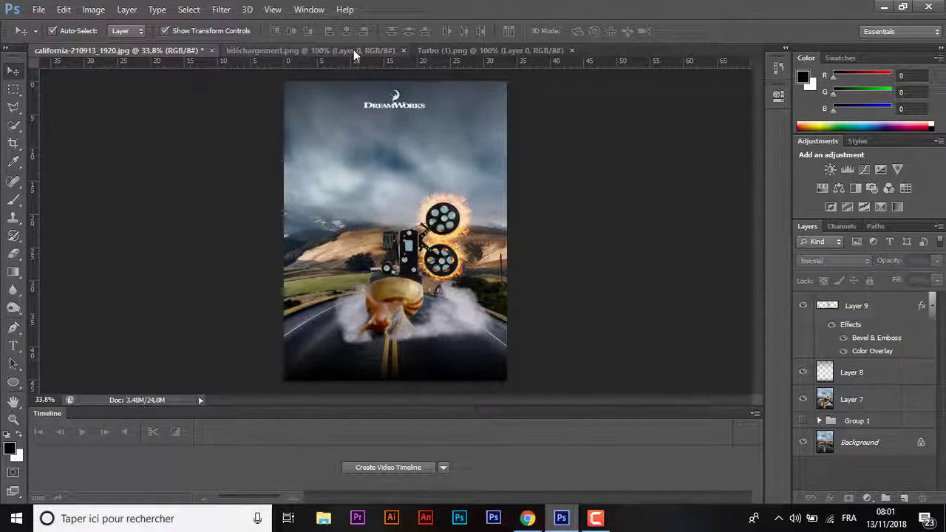
left_click(354, 49)
left_click(491, 51)
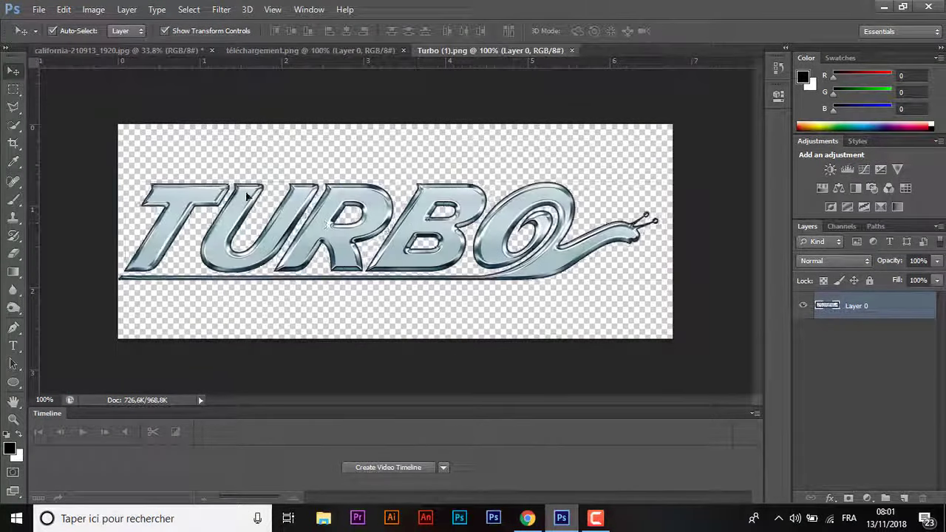
Drag the TURBO title into the poster and draw a black gradient at the top on a new layer.
left_click_drag(247, 196, 414, 136)
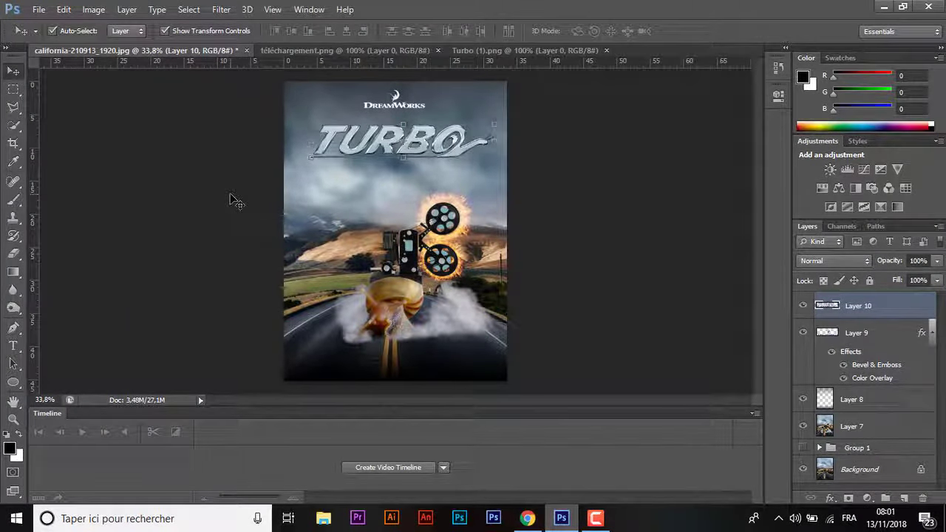
left_click(906, 502)
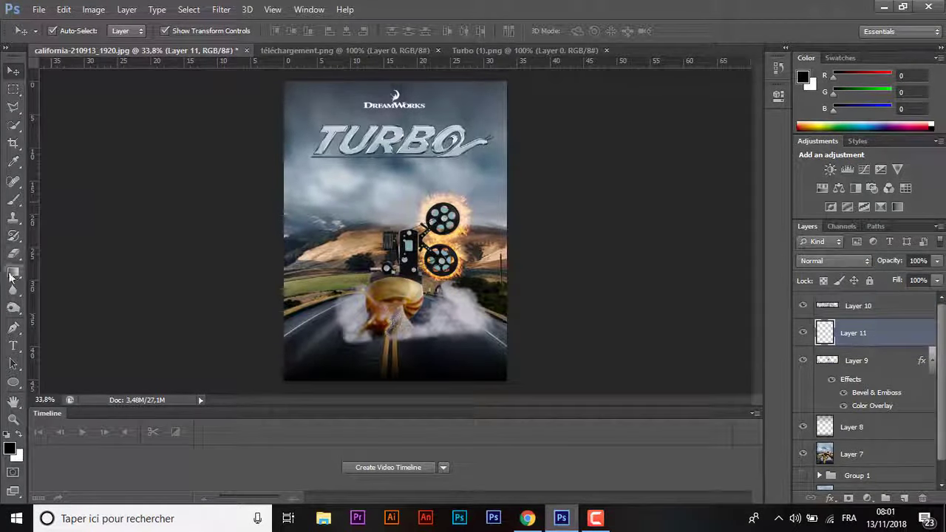
left_click(12, 272)
left_click_drag(396, 295, 392, 311)
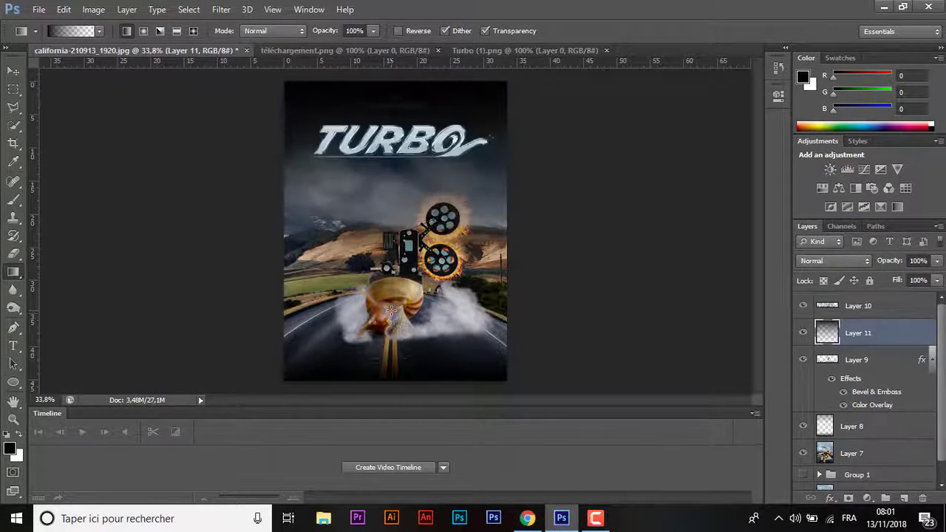
Move the gradient layer below Layer 9 at 79% opacity and nudge Layer 8 down slightly.
left_click_drag(893, 363, 894, 410)
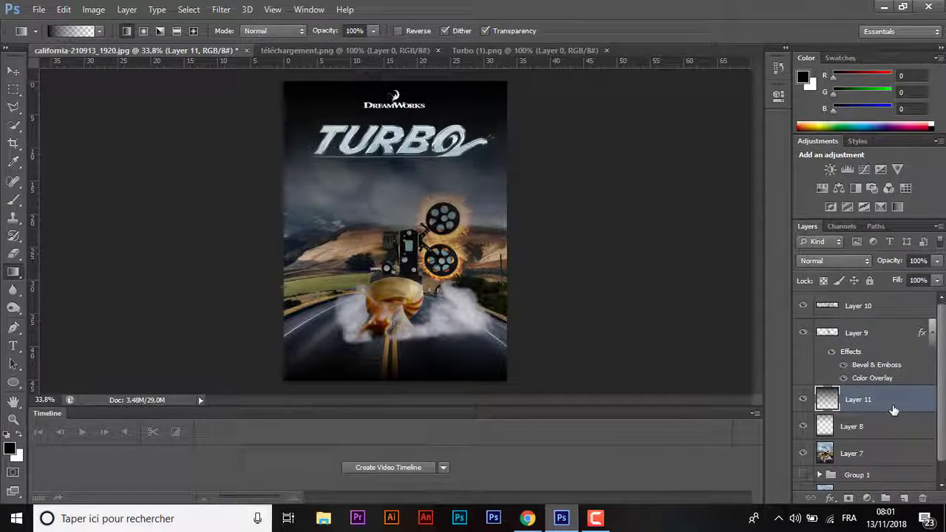
left_click(933, 261)
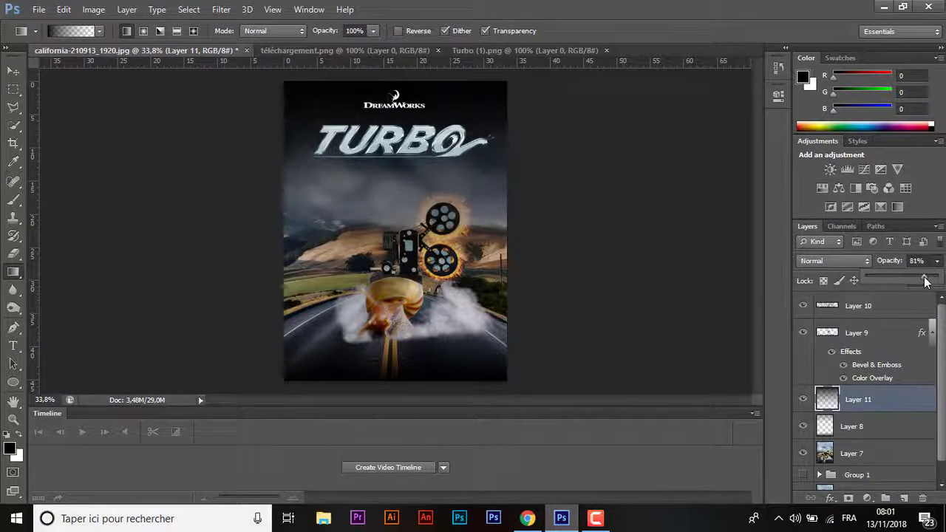
left_click(13, 71)
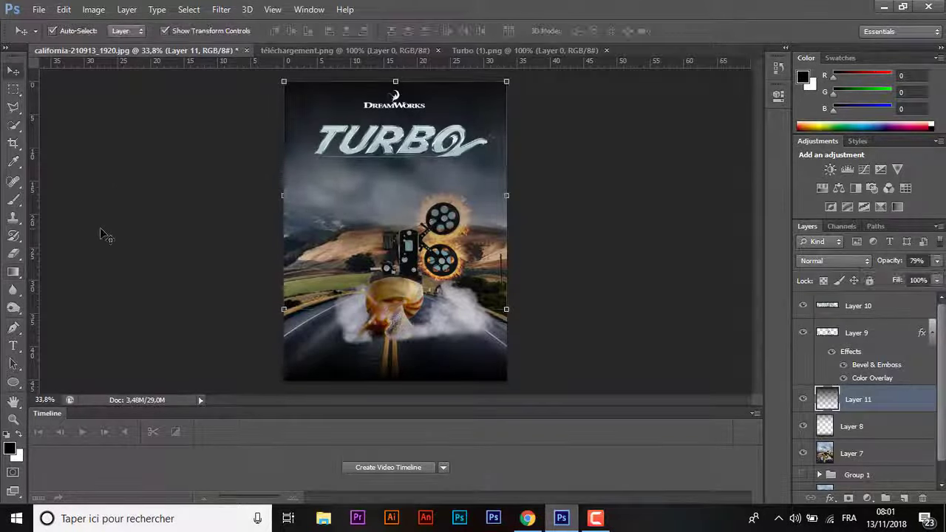
left_click(435, 385)
left_click_drag(435, 378, 433, 381)
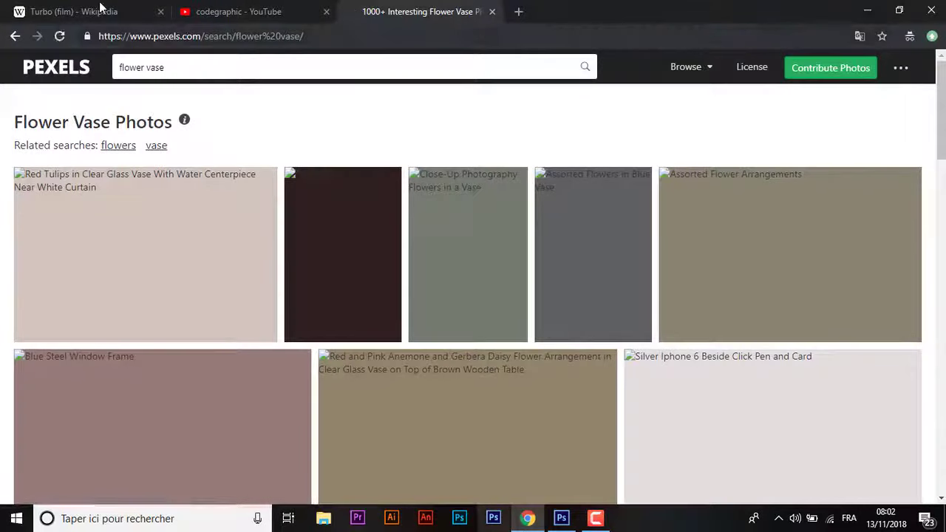
left_click(100, 10)
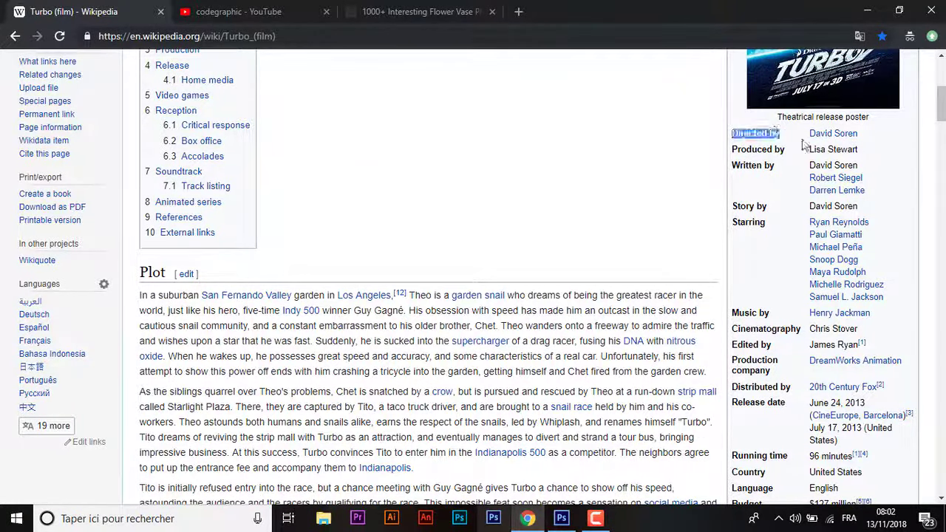
left_click_drag(807, 133, 739, 131)
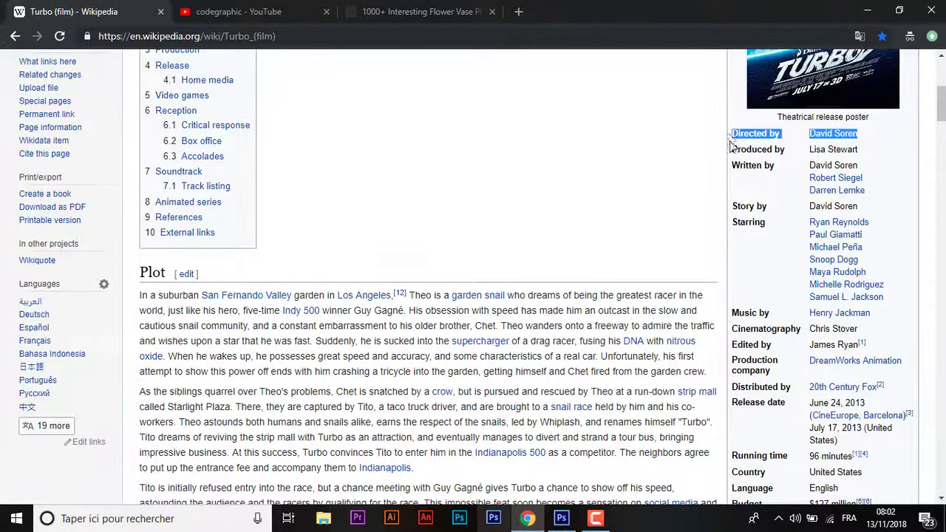
left_click(571, 521)
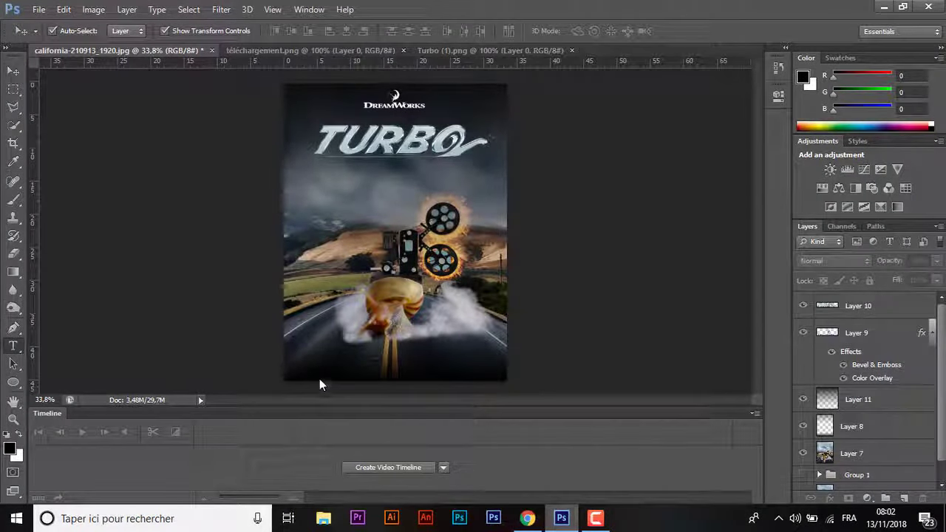
Start a white text layer and paste the copied director credit into it.
key("t")
left_click(335, 366)
left_click(444, 31)
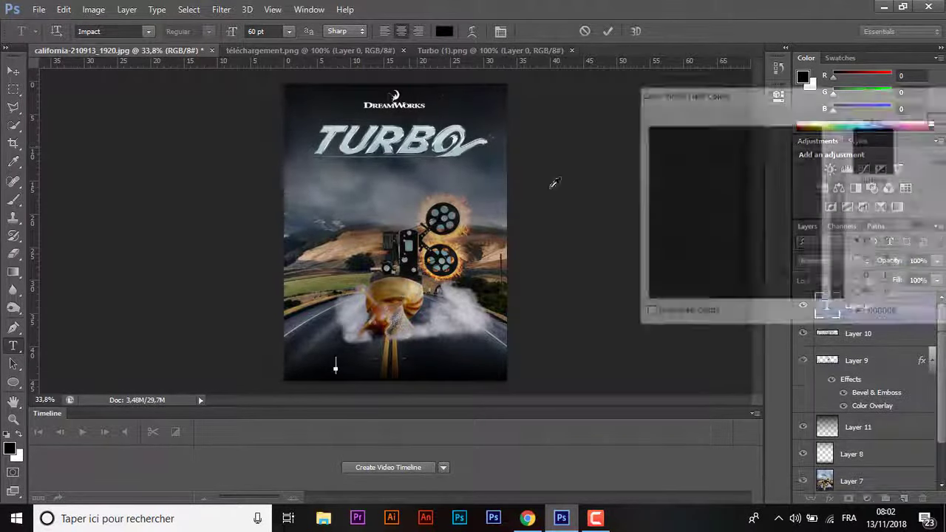
left_click(838, 122)
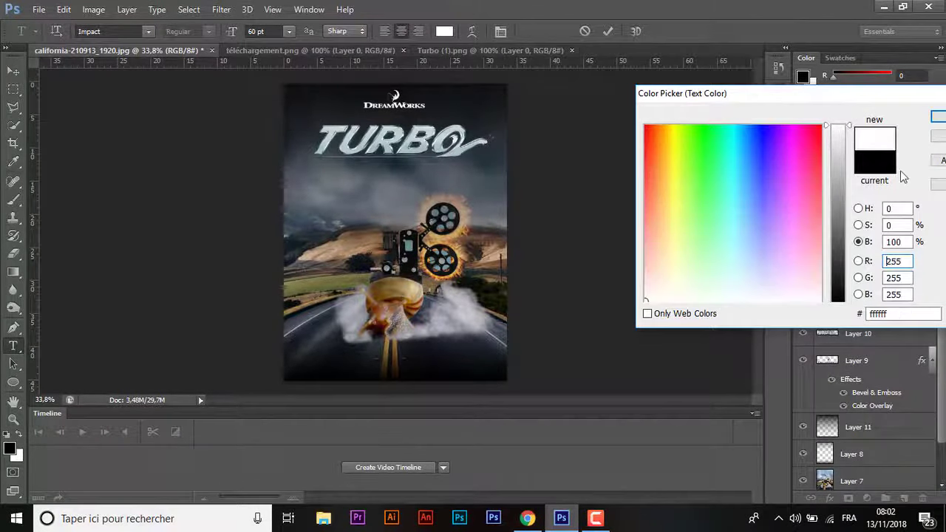
left_click(939, 118)
key("ctrl+v")
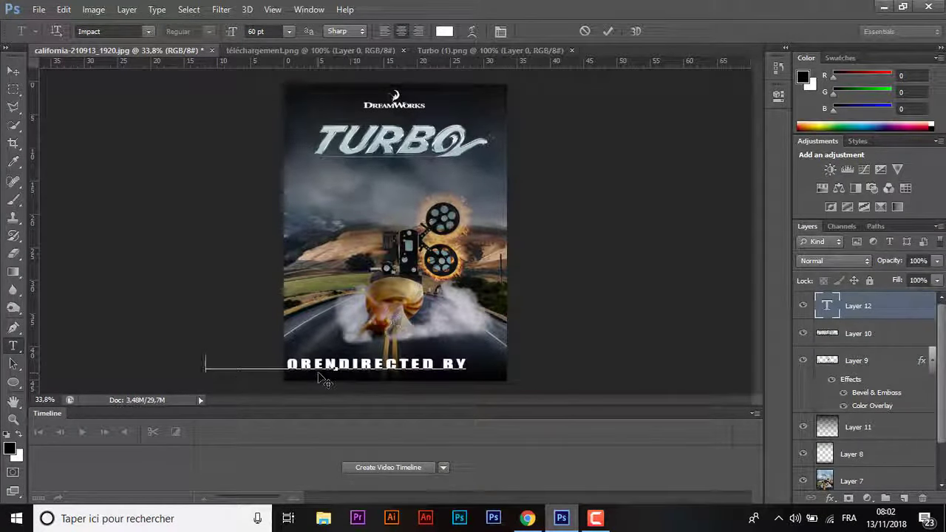
Rework the credit into DIRECTED BY with the director's name on a second line.
left_click_drag(383, 377, 345, 227)
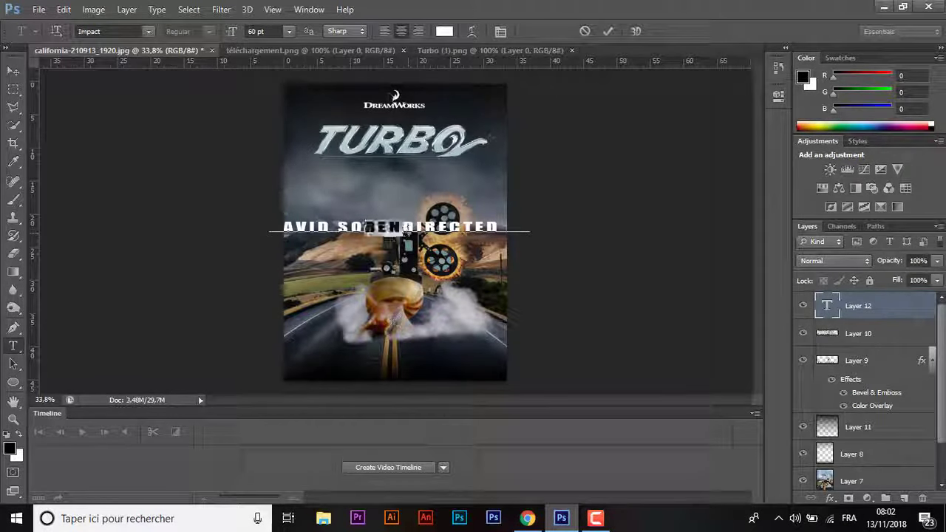
left_click_drag(267, 227, 409, 227)
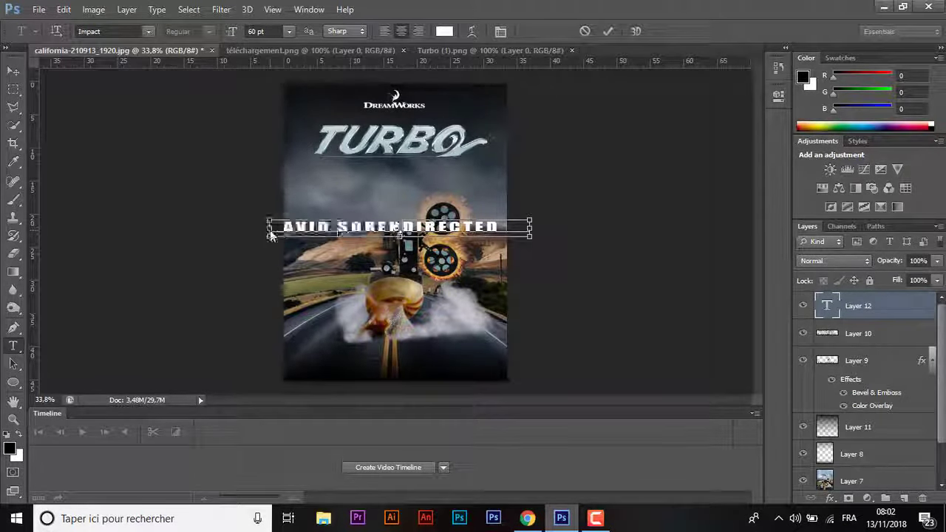
key("BackSpace")
key("Return")
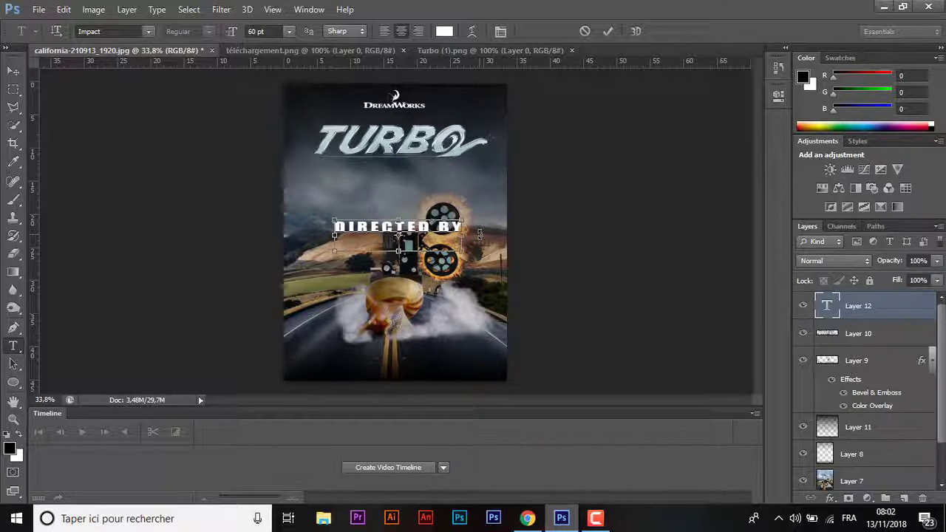
type("DAVID SOREN")
key("BackSpace")
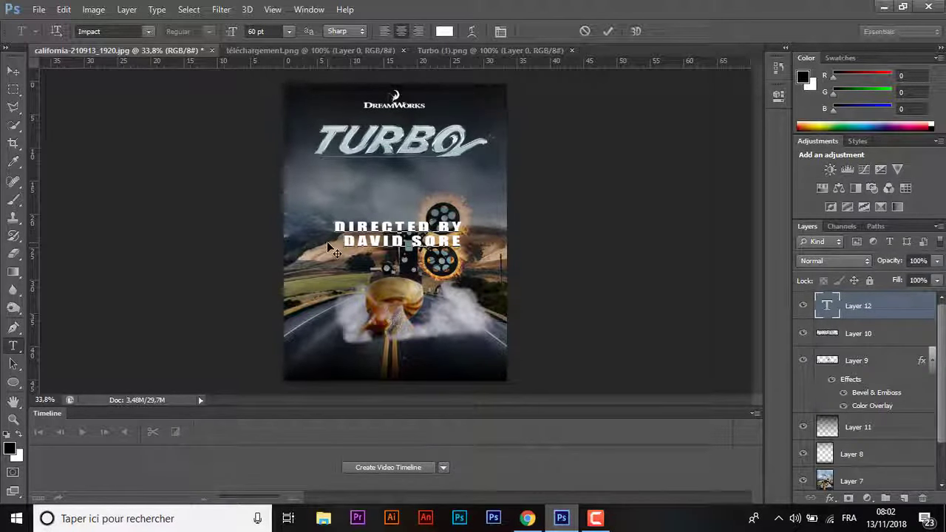
type("N")
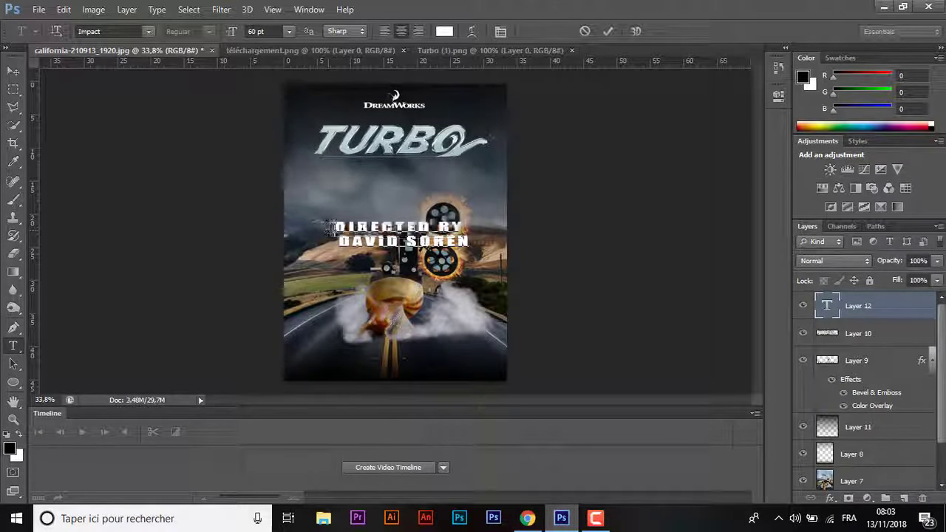
Centre the credit lines and shrink the DIRECTED BY line in the Character settings.
key("ctrl+a")
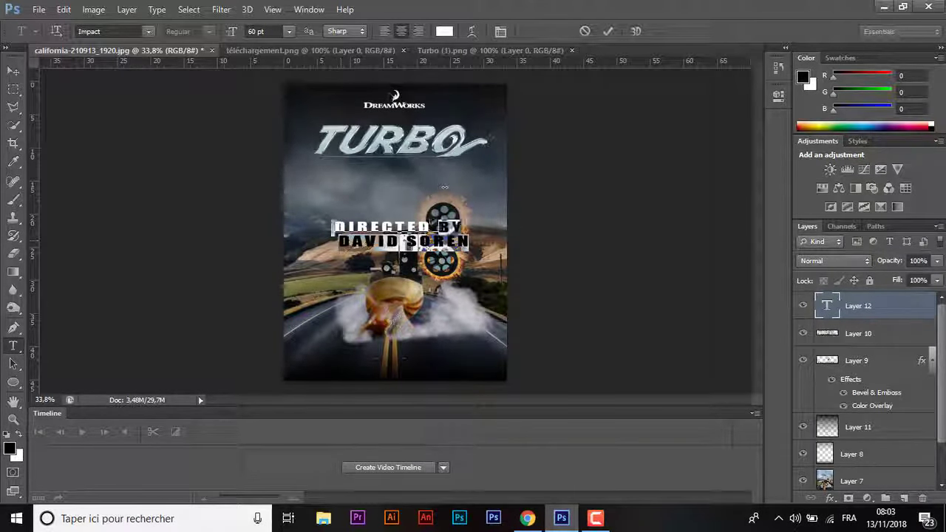
left_click(418, 31)
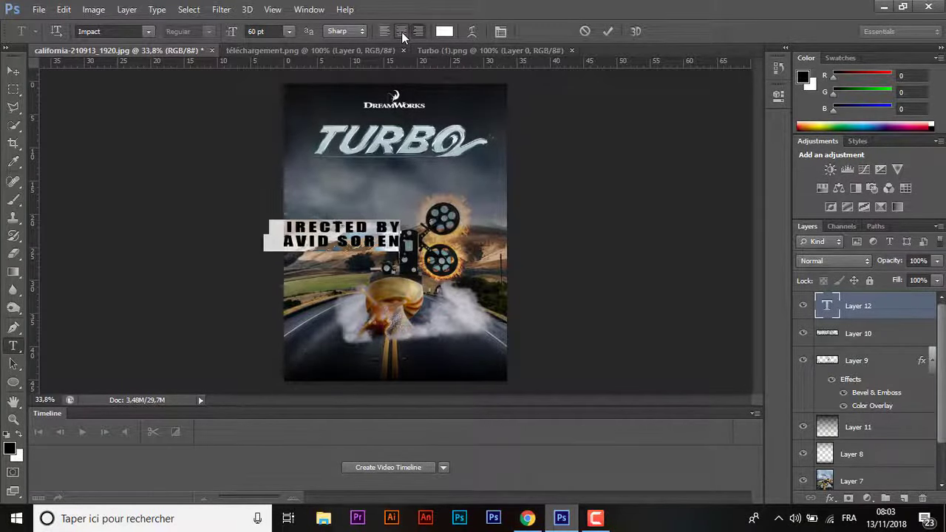
left_click(401, 31)
left_click(340, 236)
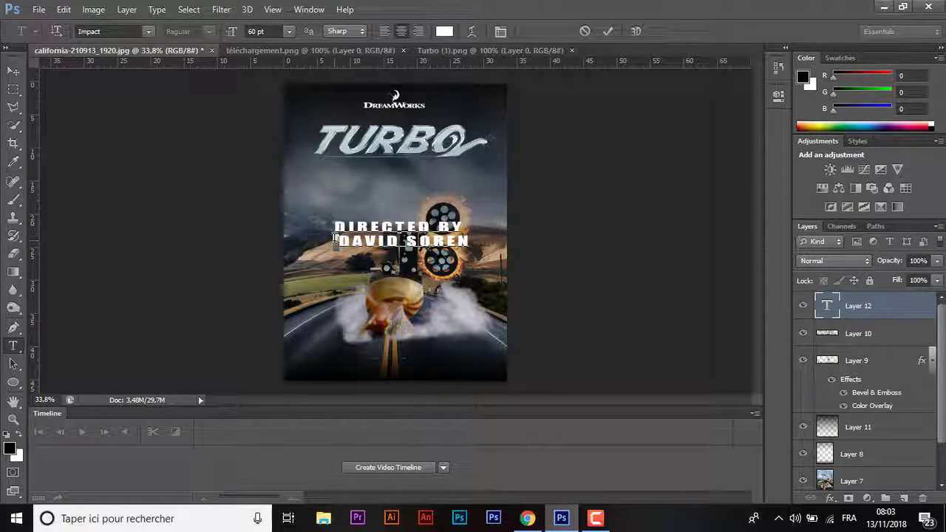
key("ctrl+a")
left_click(502, 33)
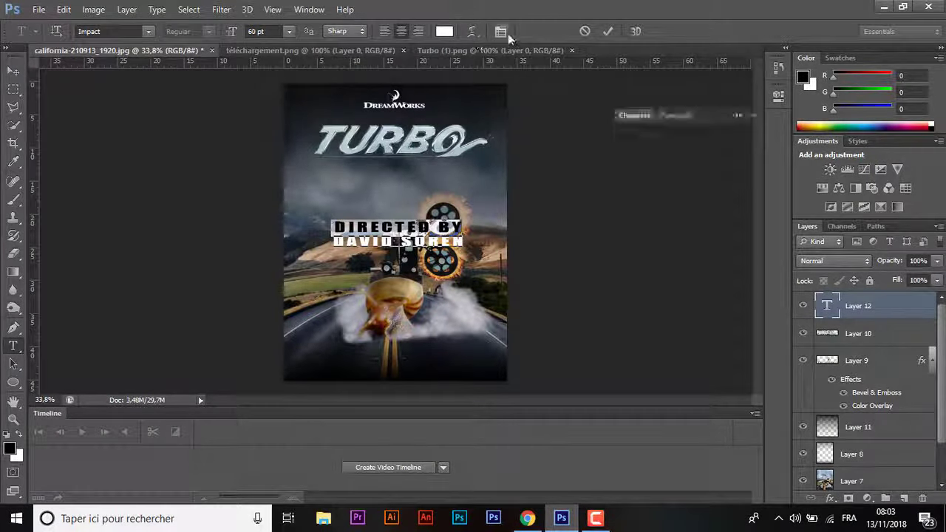
left_click(712, 224)
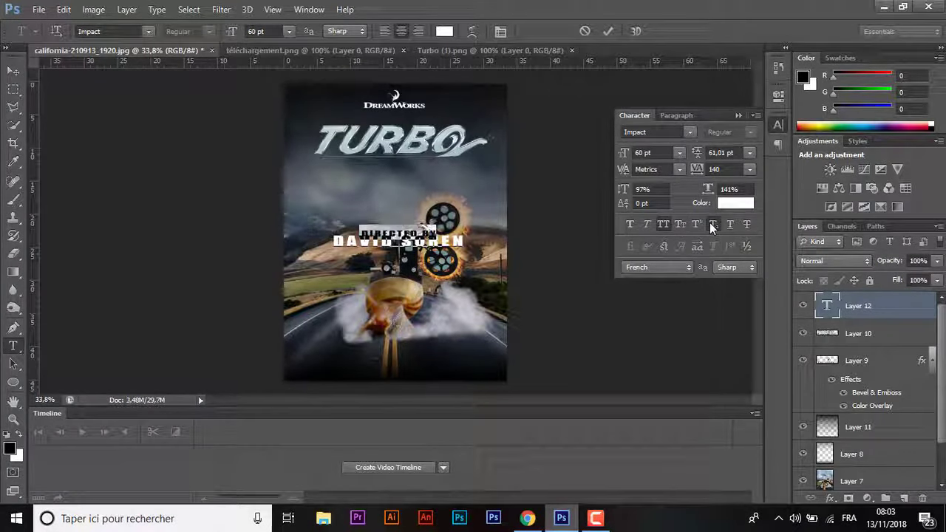
left_click_drag(696, 153, 700, 155)
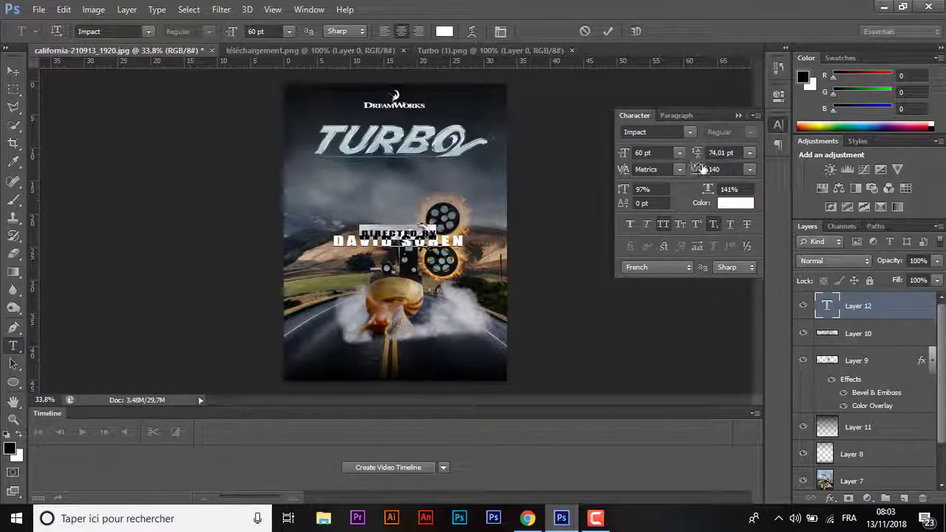
left_click(606, 33)
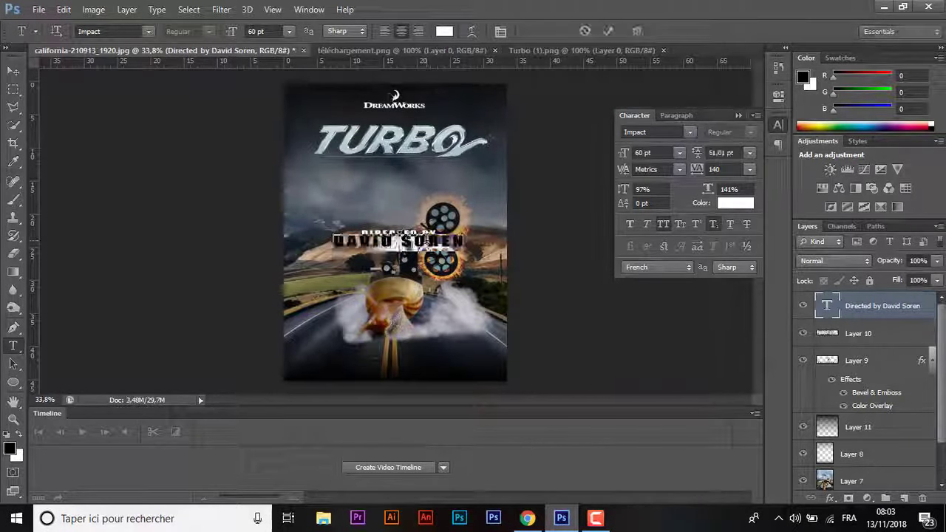
Set the credit's line spacing back to Auto.
left_click(398, 232)
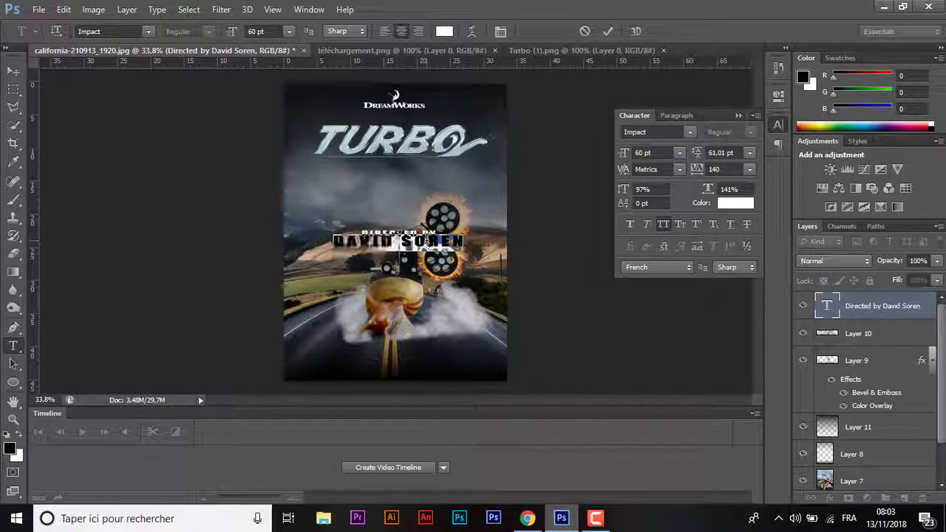
key("ctrl+a")
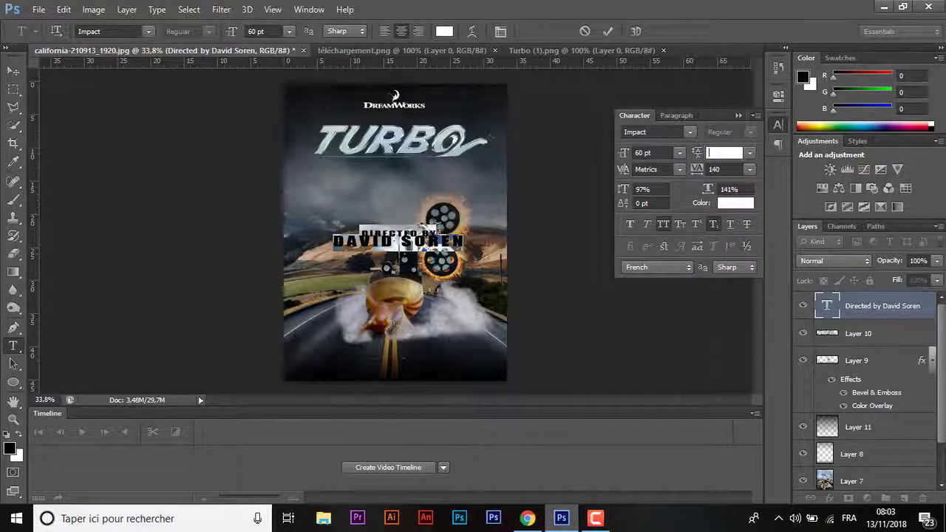
key("Return")
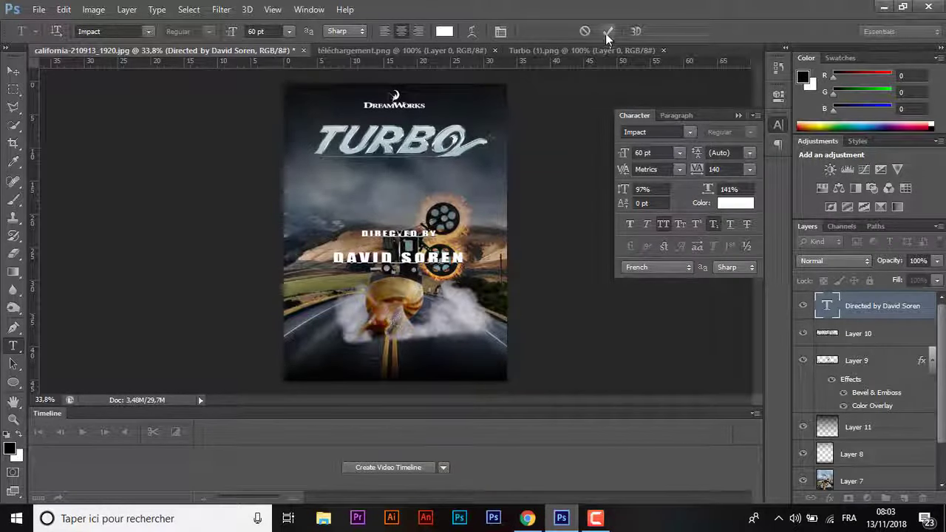
left_click(607, 33)
Scale the director credit down to about 46% in the bottom-left corner.
key("v")
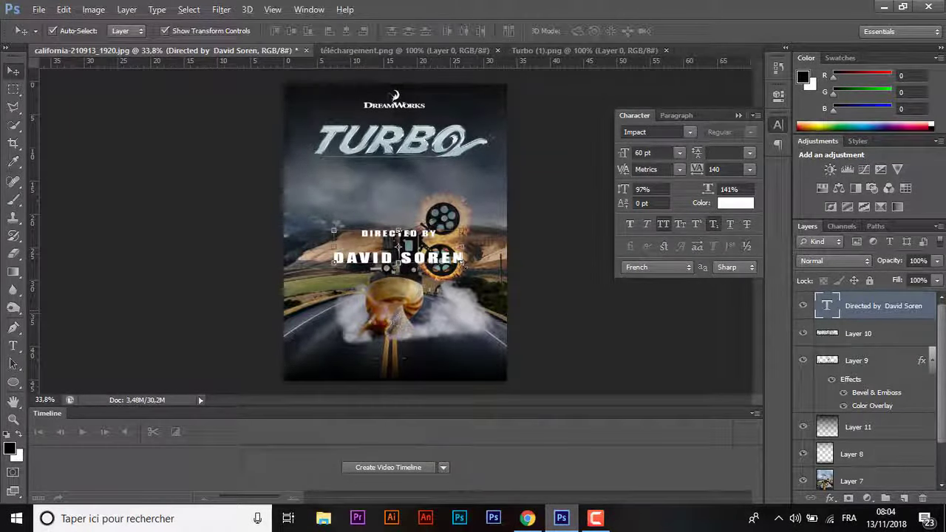
key("ctrl+t")
mouse_move(464, 263)
left_mouse_down()
mouse_move(427, 253)
mouse_move(341, 374)
left_mouse_up()
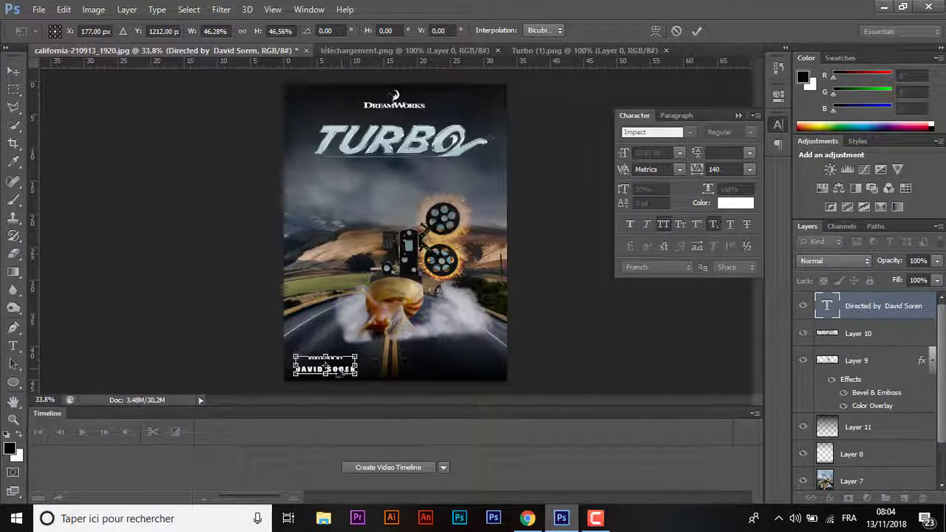
key("Return")
Select the producer credit row on the Turbo Wikipedia page.
left_click(528, 518)
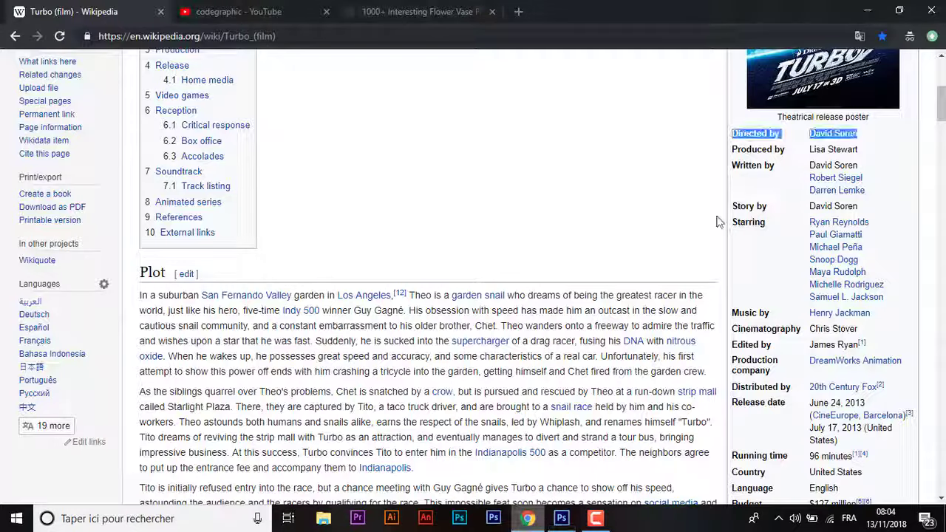
left_click_drag(859, 148, 751, 153)
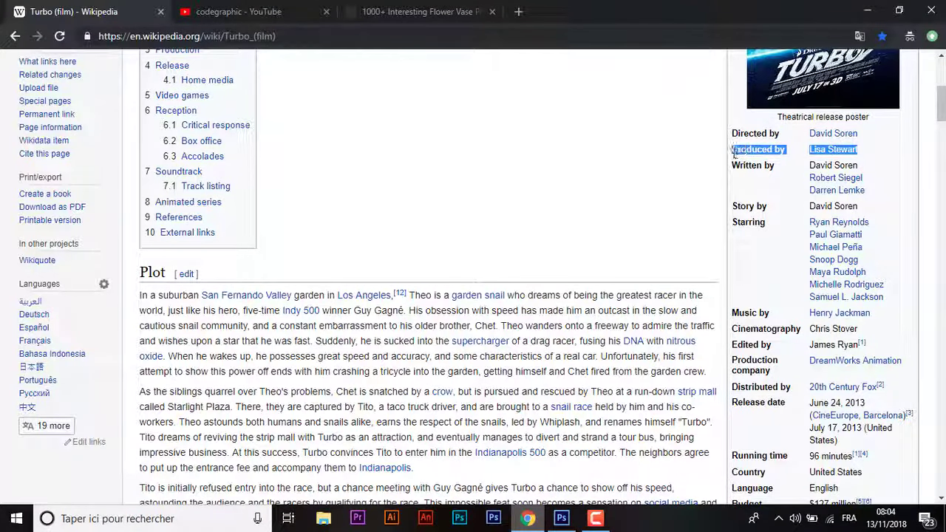
left_click(561, 518)
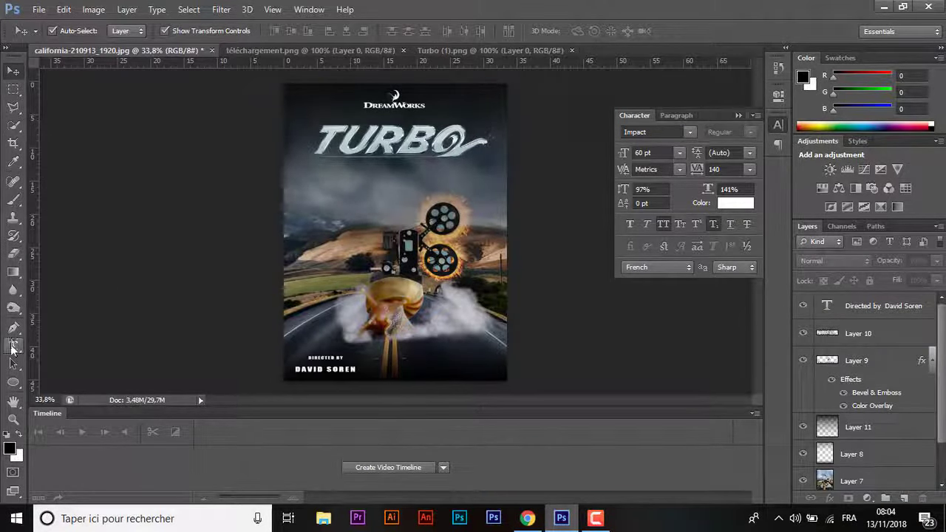
Paste the PRODUCED BY credit as new text with the producer's name on its own line.
left_click(13, 345)
left_click(392, 360)
key("ctrl+v")
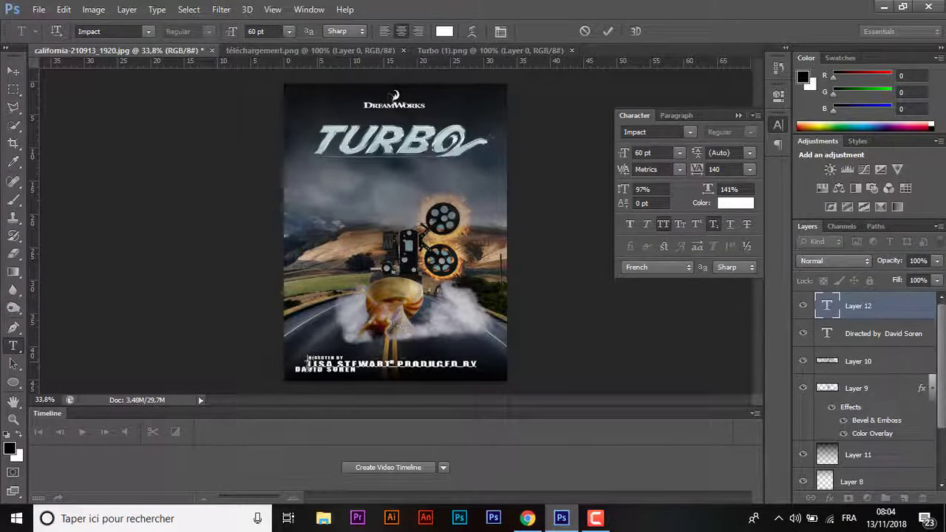
left_click_drag(309, 363, 389, 363)
key("BackSpace")
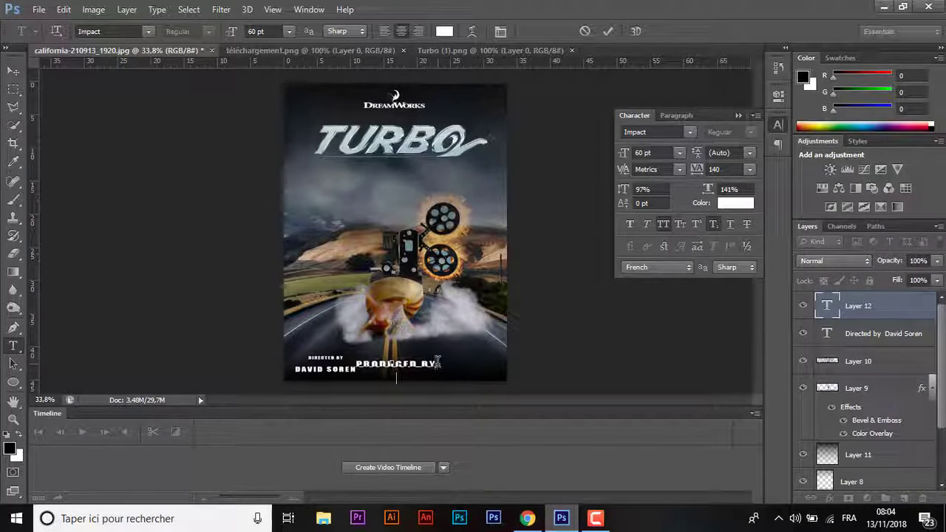
key("ctrl")
left_click_drag(410, 398, 414, 382)
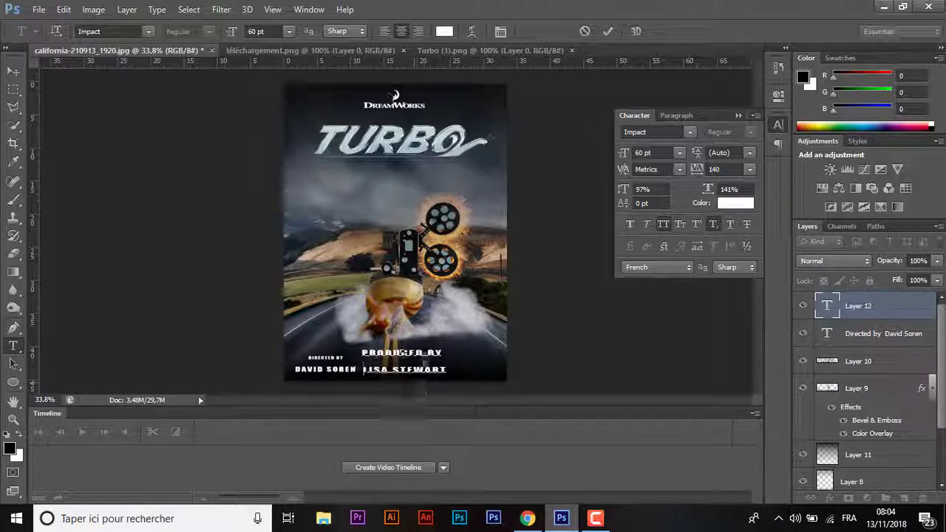
Resize the PRODUCED BY line and the producer's name in the Character settings.
left_click_drag(361, 353, 442, 354)
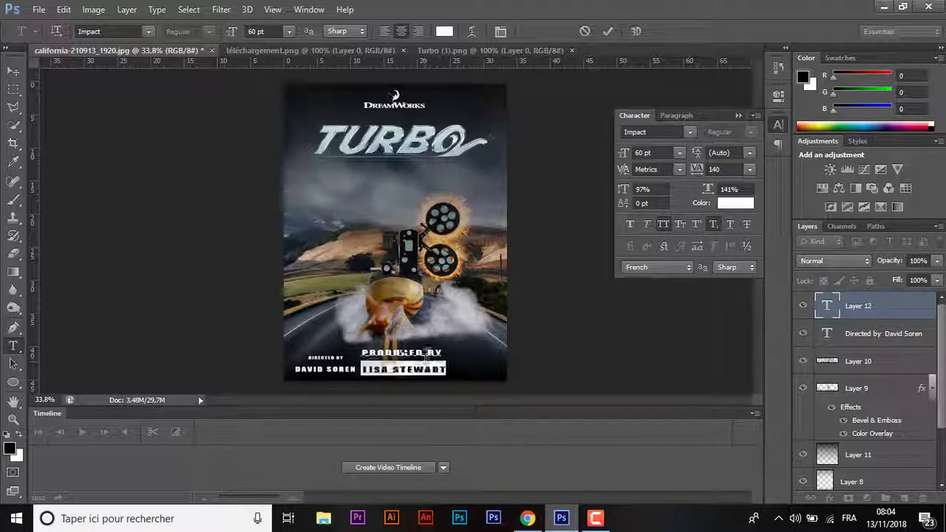
left_click(713, 224)
key("Down")
key("Home")
key("shift+End")
left_click(712, 224)
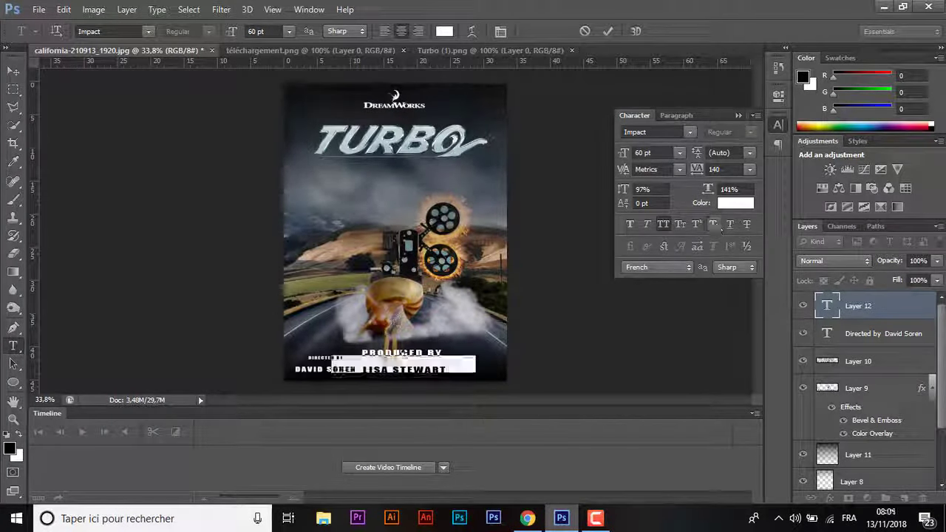
left_click(608, 31)
Line up the producer credit beside the director credit along the poster bottom.
left_click(13, 70)
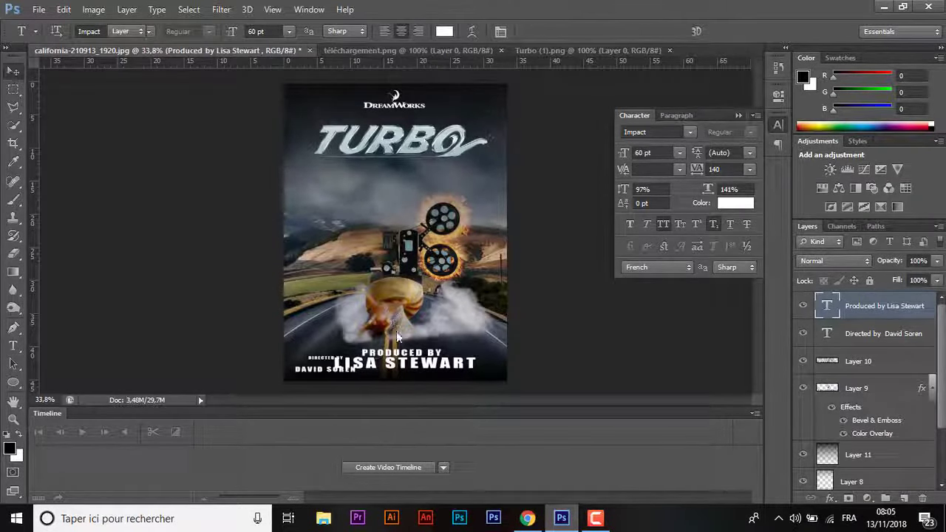
left_click_drag(458, 369, 484, 372)
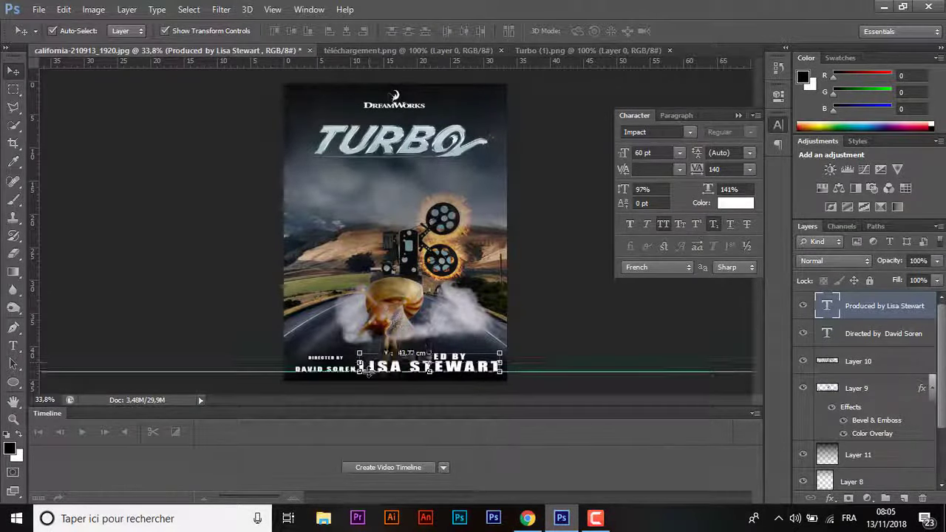
mouse_move(483, 372)
left_mouse_down()
mouse_move(446, 360)
mouse_move(422, 372)
left_mouse_up()
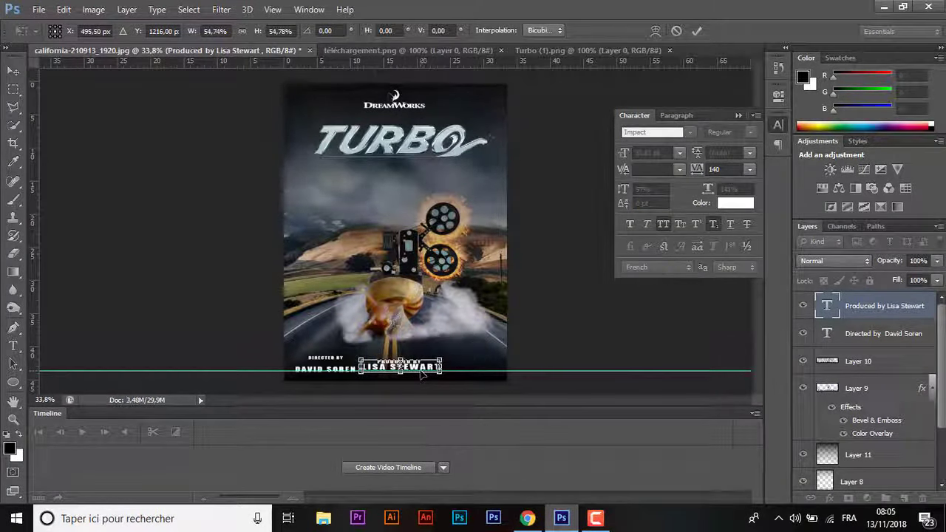
key("Return")
left_click_drag(460, 366, 423, 358)
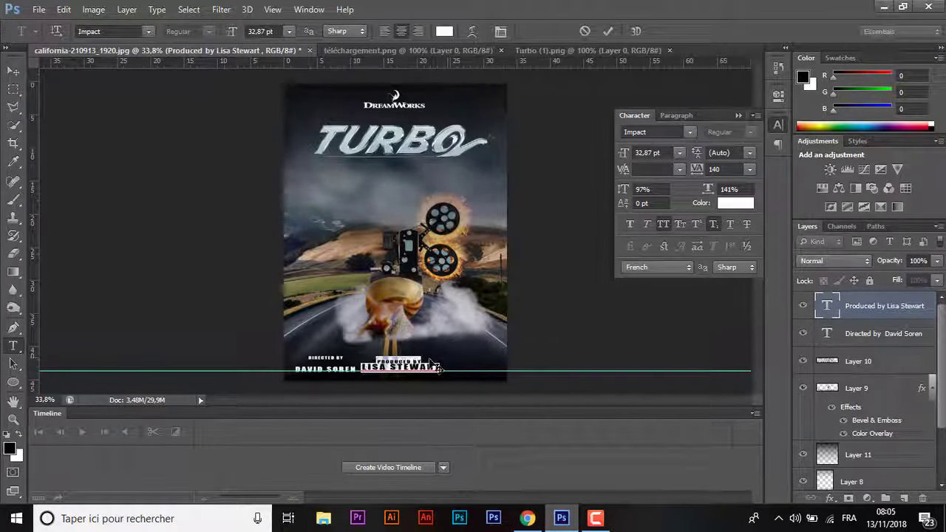
left_click(609, 31)
key("v")
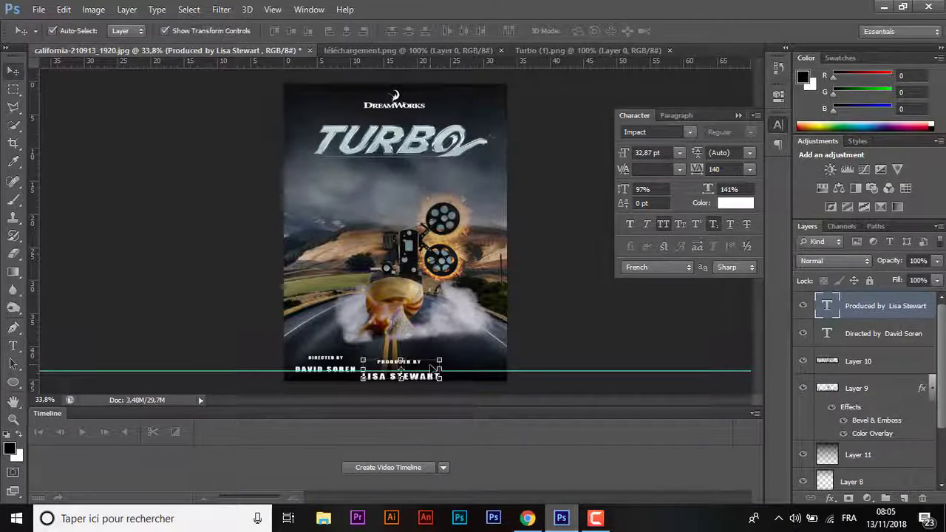
left_click_drag(424, 380, 425, 372)
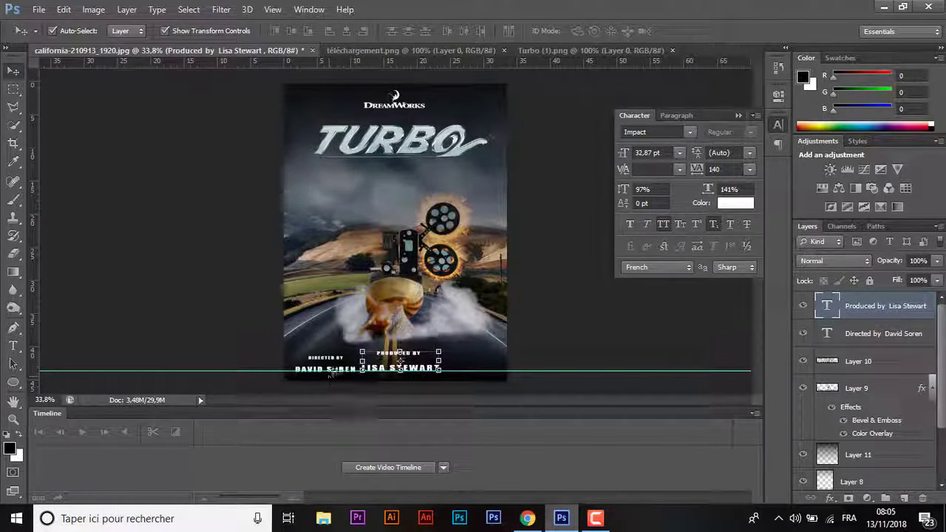
left_click_drag(334, 376, 334, 373)
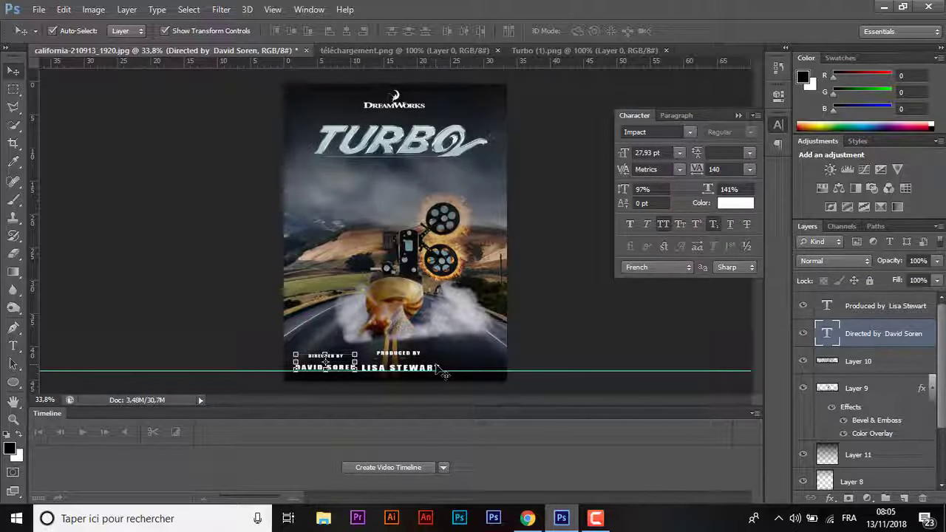
left_click(477, 347)
Copy the Story by credit row from the Turbo Wikipedia page.
left_click(527, 519)
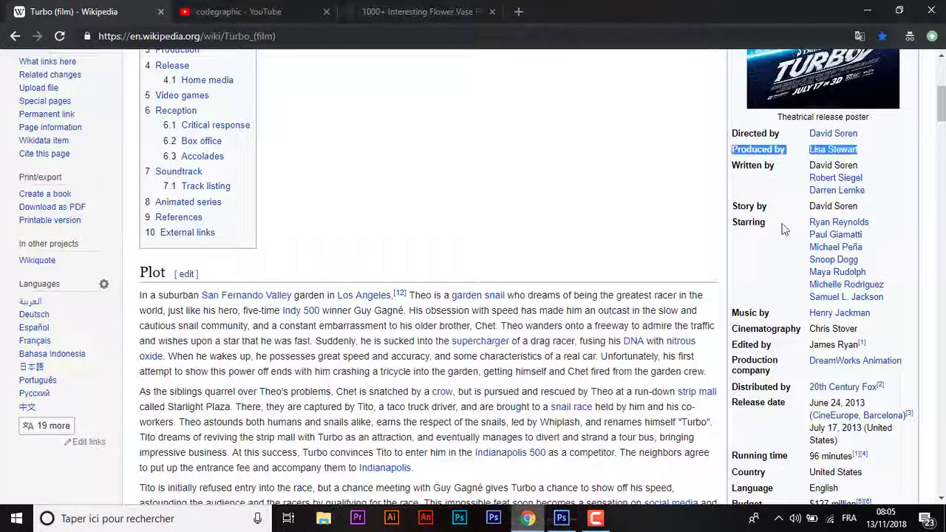
left_click_drag(856, 208, 735, 206)
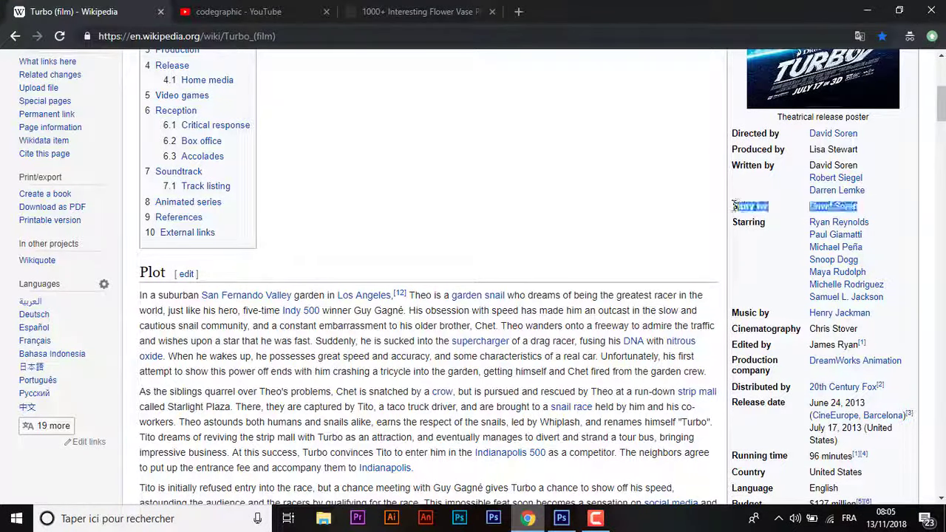
left_click(561, 518)
left_click(12, 345)
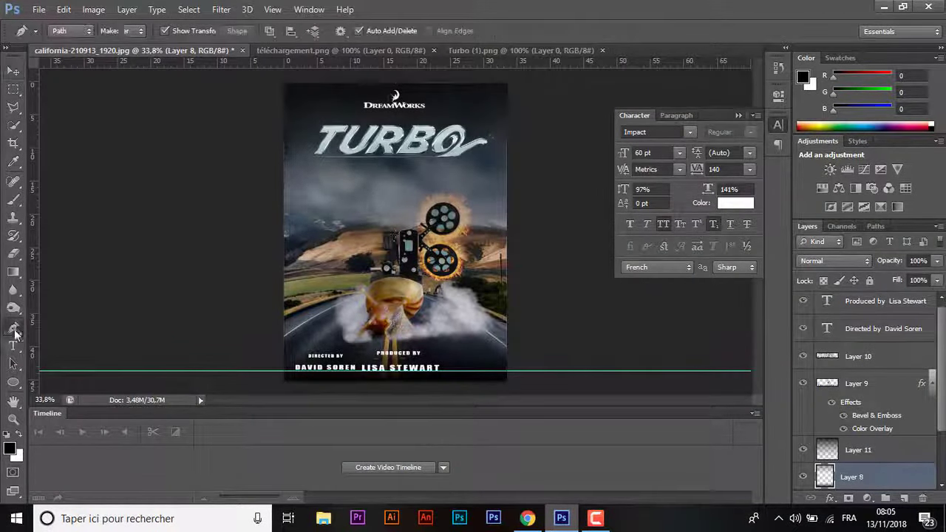
Paste the STORY BY credit with the writer's name to the right of the producer credit.
left_click(457, 354)
key("ctrl+v")
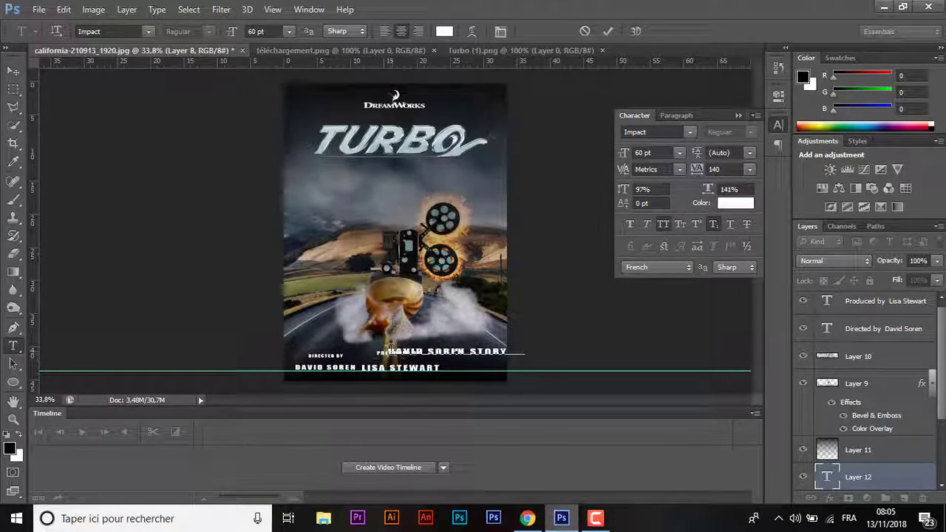
left_click_drag(390, 348, 397, 360)
type("STORY BY")
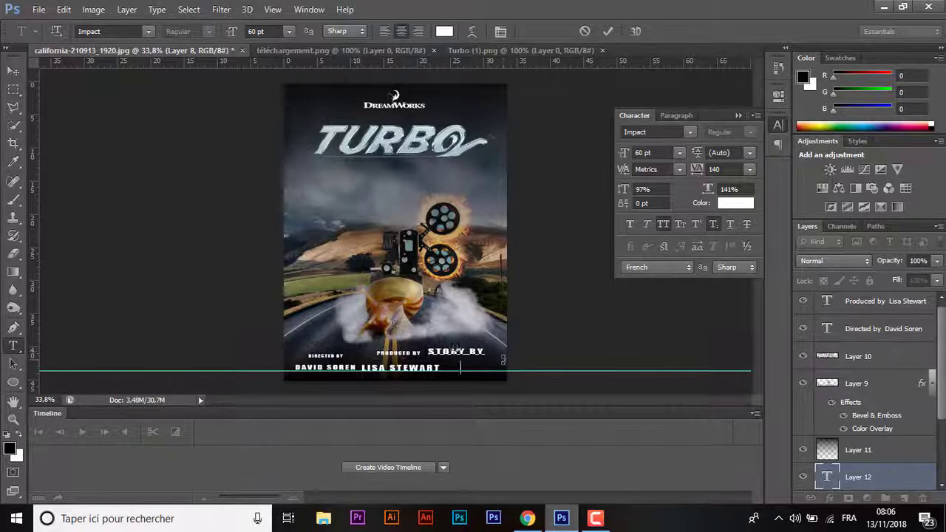
left_click(504, 365)
type("DAVID SOREN")
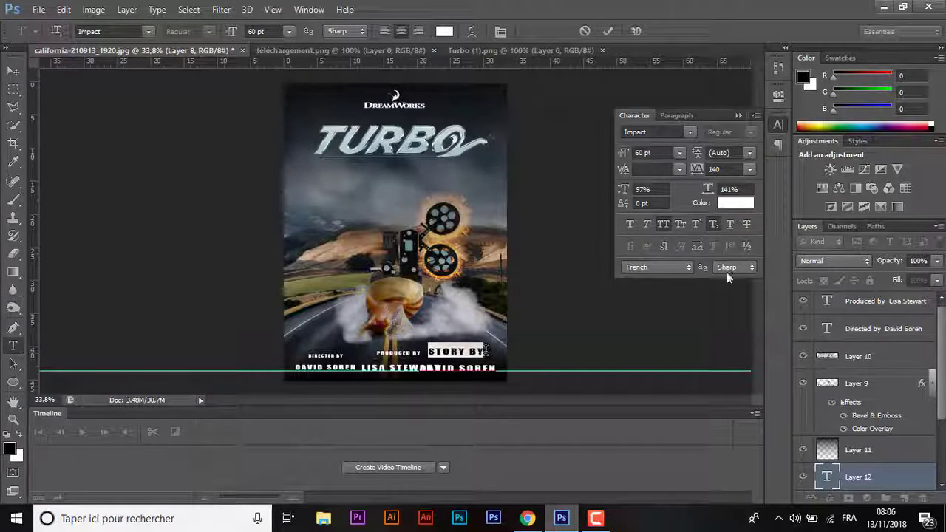
left_click(713, 224)
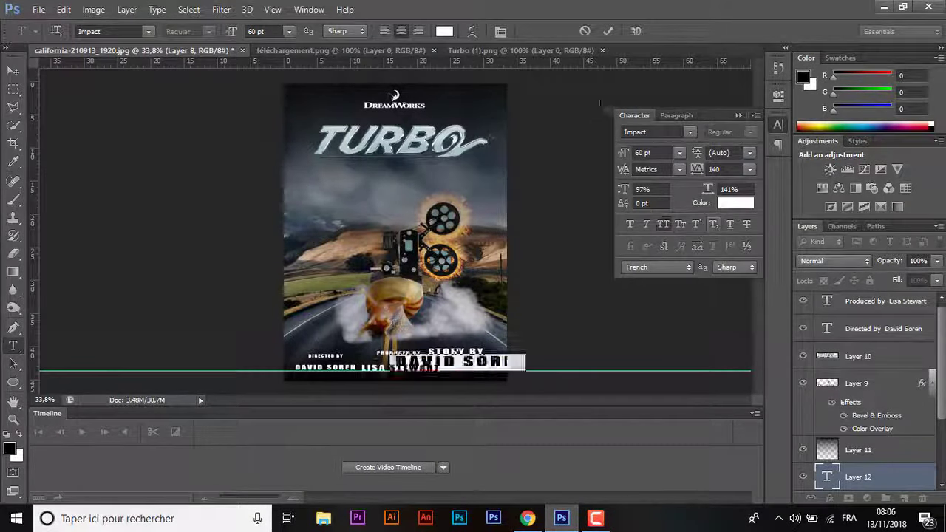
left_click(607, 31)
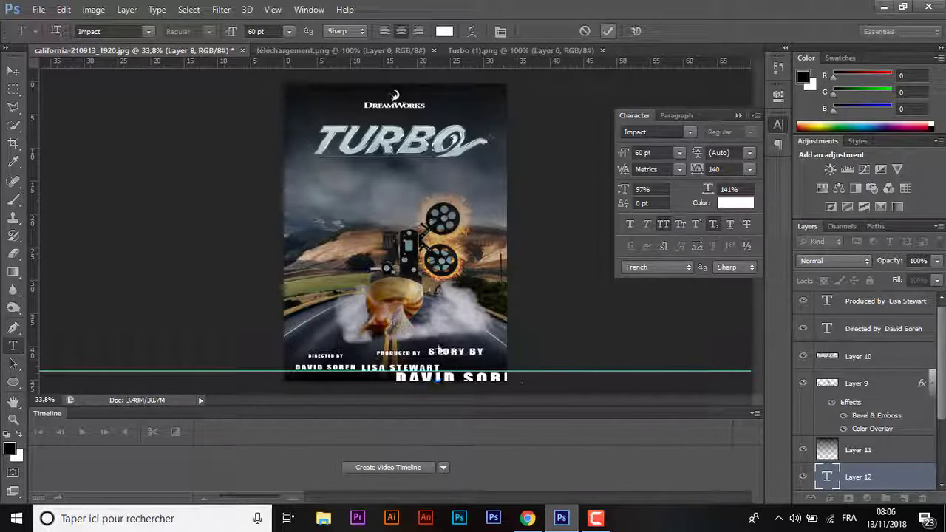
key("v")
Shrink the Story by credit to about 57% and scale the producer credit to match.
left_click_drag(523, 383, 485, 374)
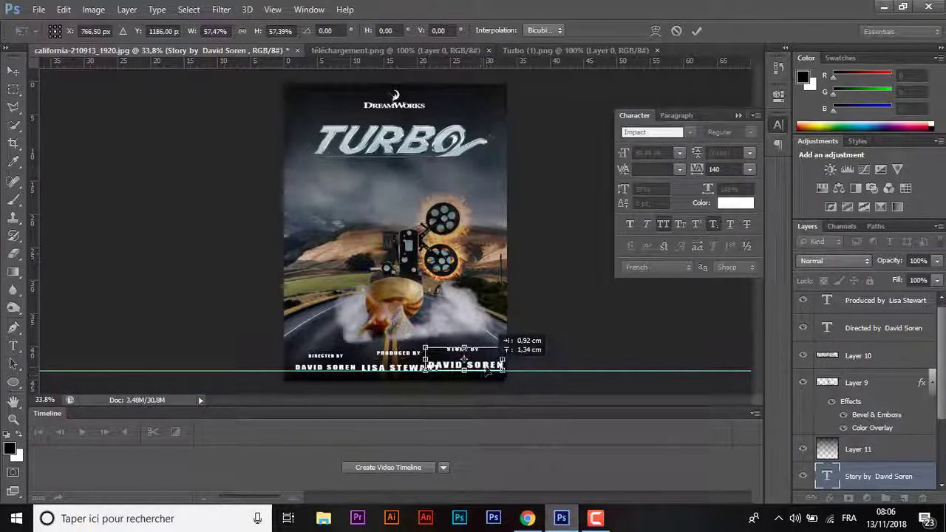
left_click_drag(420, 351, 437, 356)
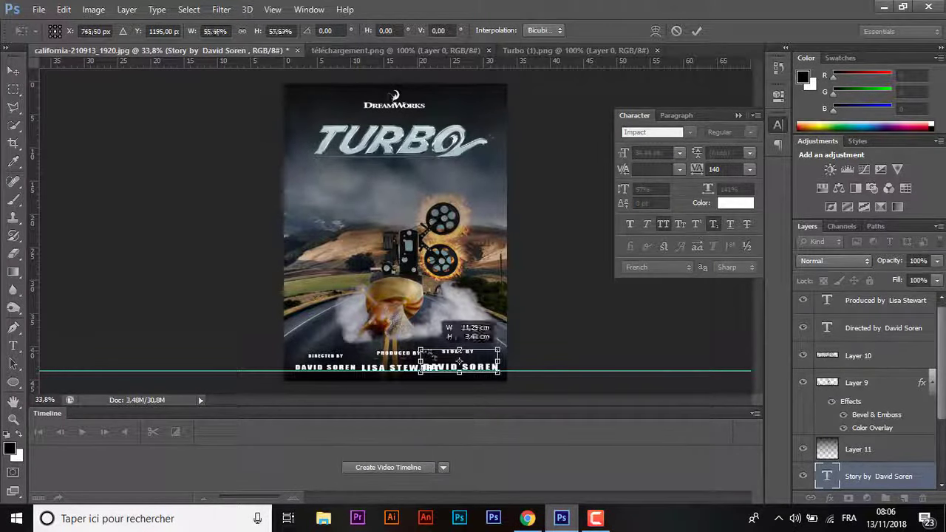
key("Return")
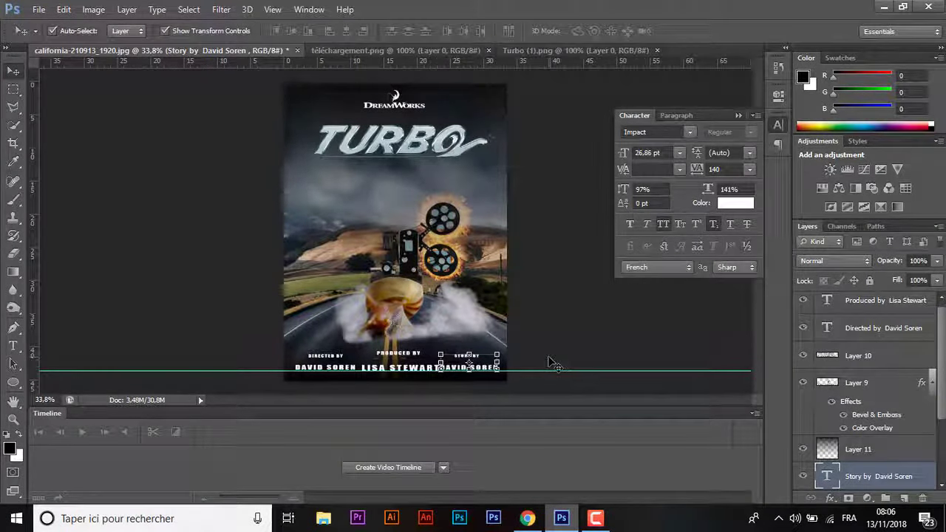
left_click(423, 376)
key("ctrl+t")
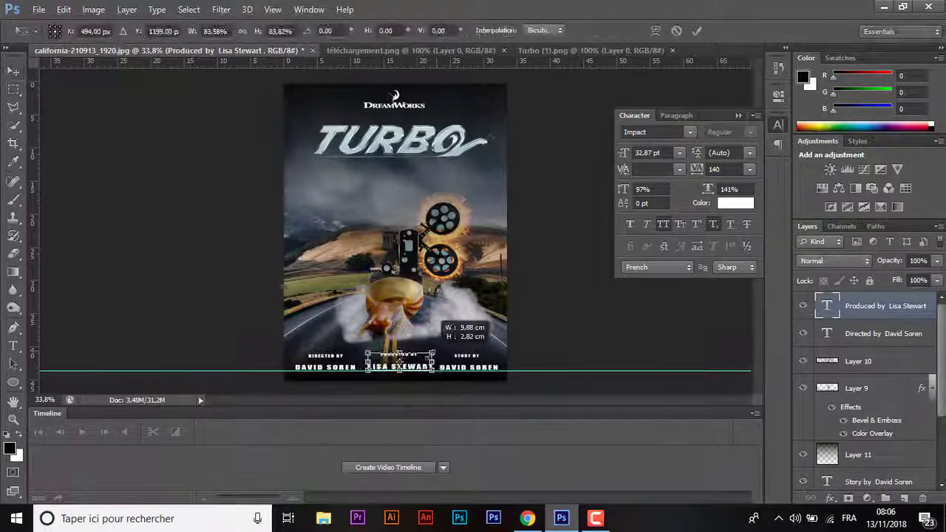
left_click_drag(439, 353, 432, 356)
key("Return")
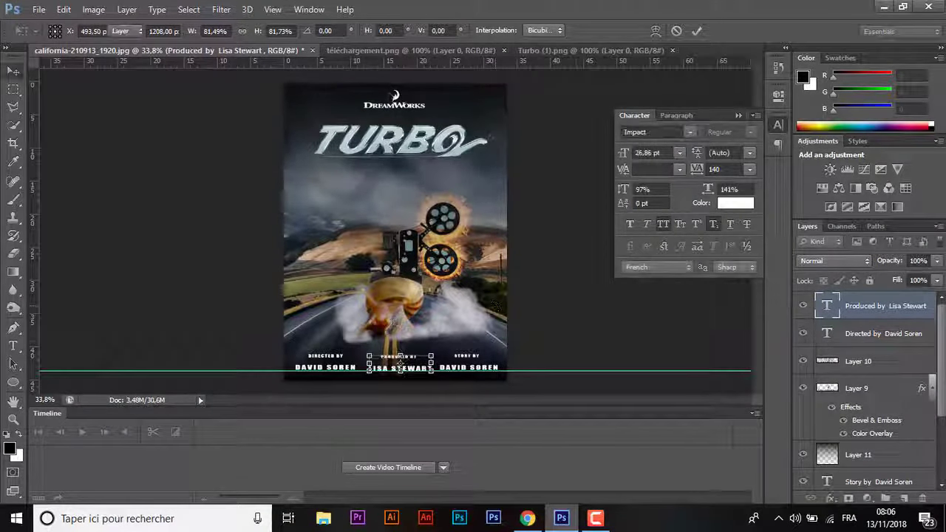
left_click(427, 377)
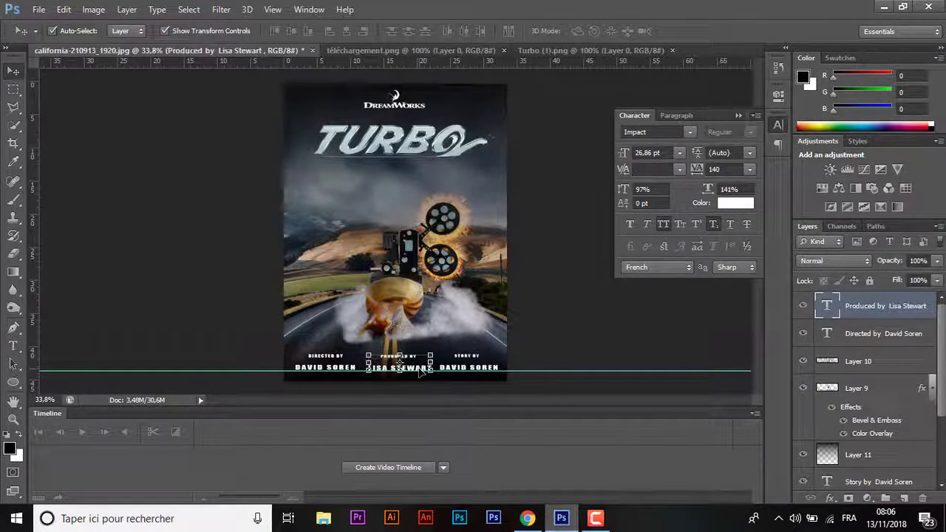
Draw a darkening gradient across the poster bottom on a new layer.
left_click(200, 340)
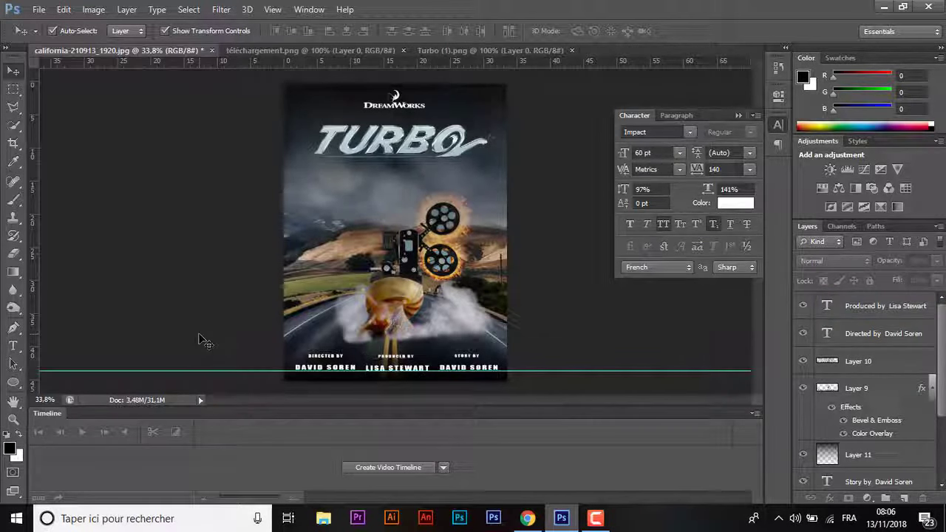
key("ctrl+shift+alt+n")
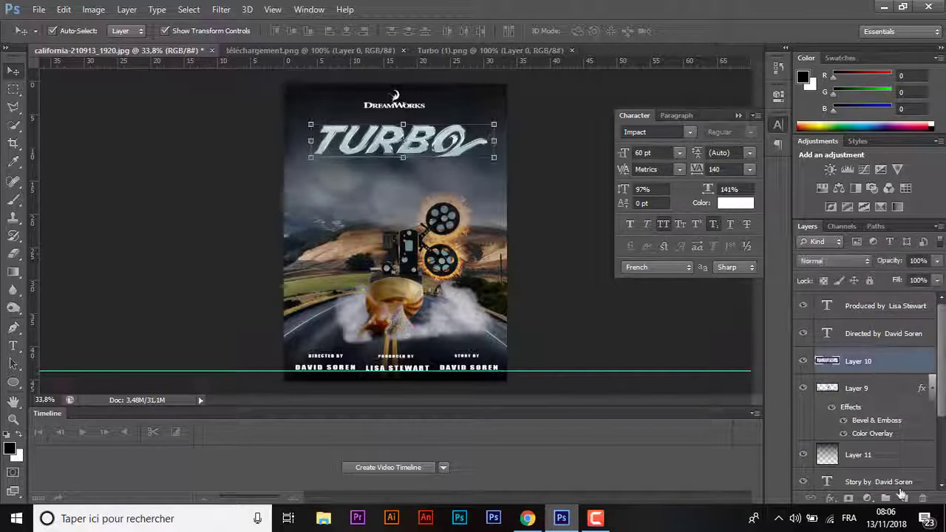
left_click(12, 273)
left_click_drag(392, 385, 395, 337)
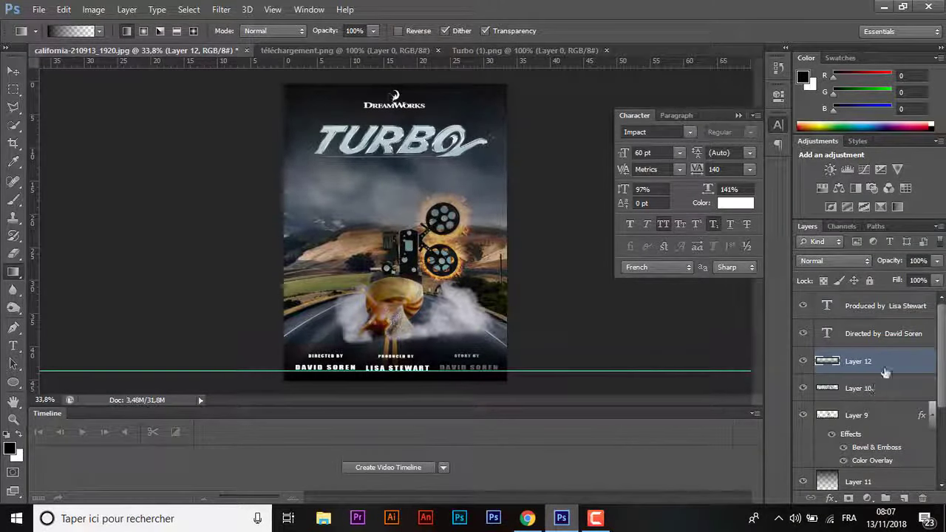
Move the Story by layer above the gradient so all three credits sit on top.
left_click(882, 392)
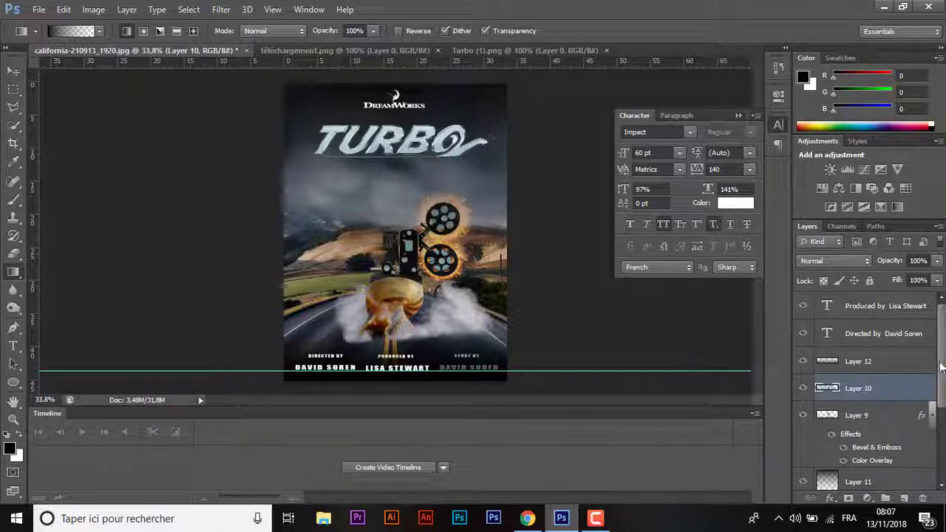
scroll(942, 368, "down", 2)
scroll(925, 370, "down", 2)
mouse_move(904, 412)
left_mouse_down()
mouse_move(898, 342)
mouse_move(880, 308)
mouse_move(875, 344)
left_mouse_up()
scroll(876, 325, "up", 3)
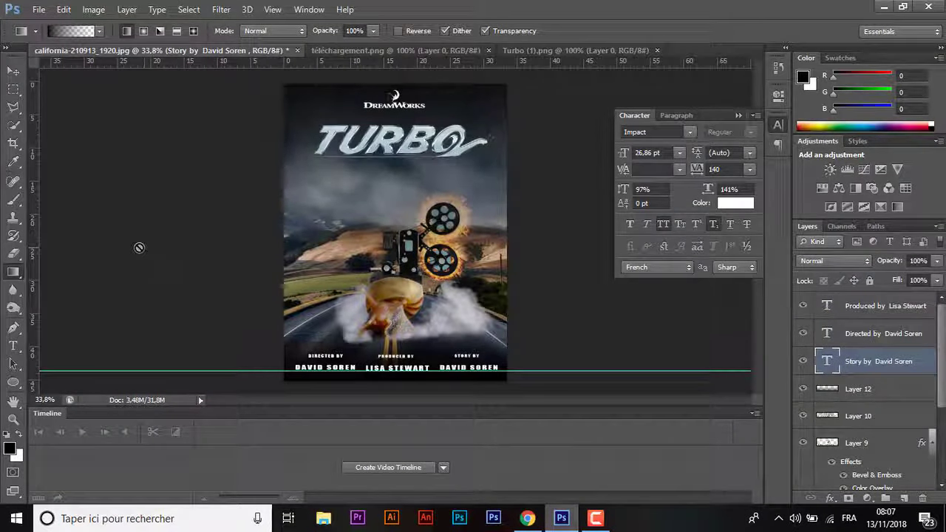
key("v")
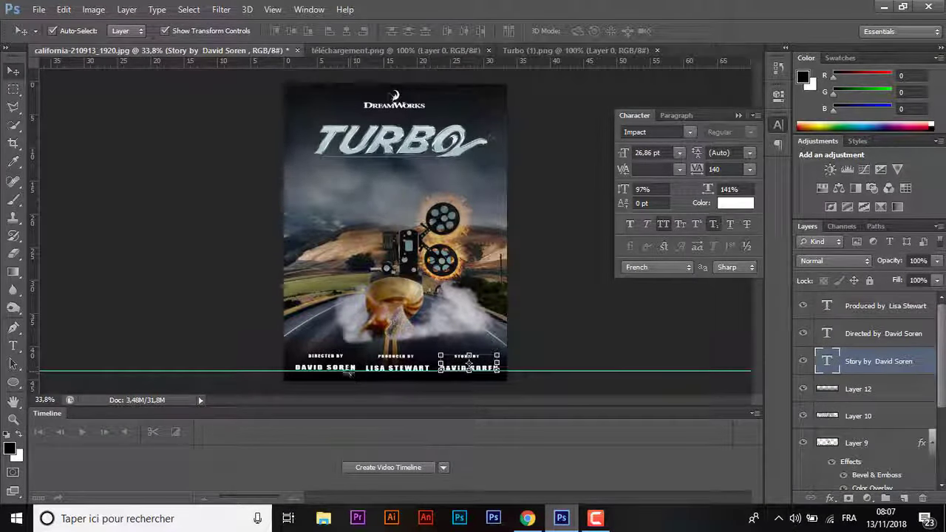
left_click(333, 368)
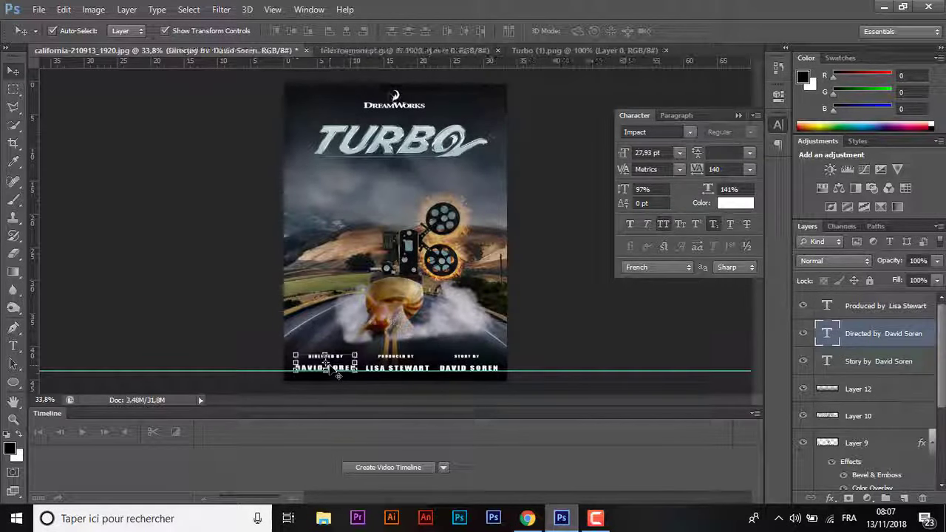
left_click(168, 331)
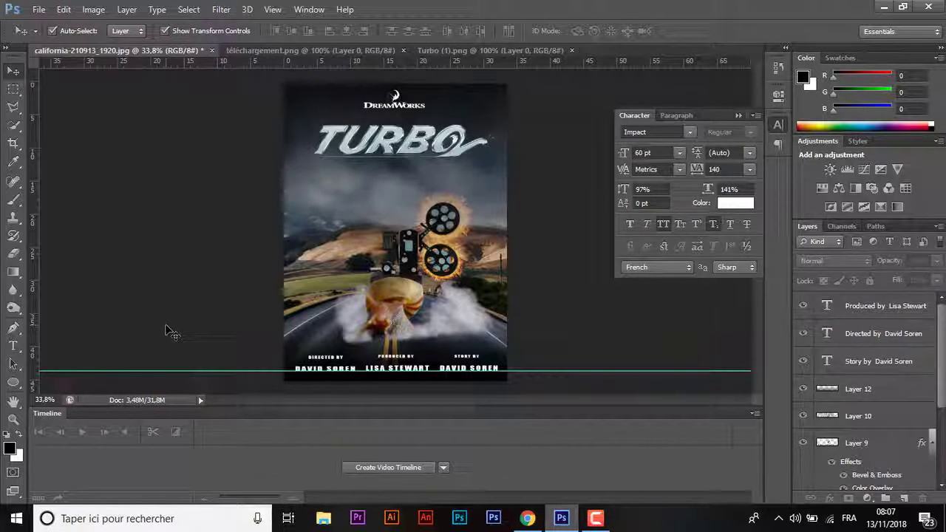
left_click(595, 518)
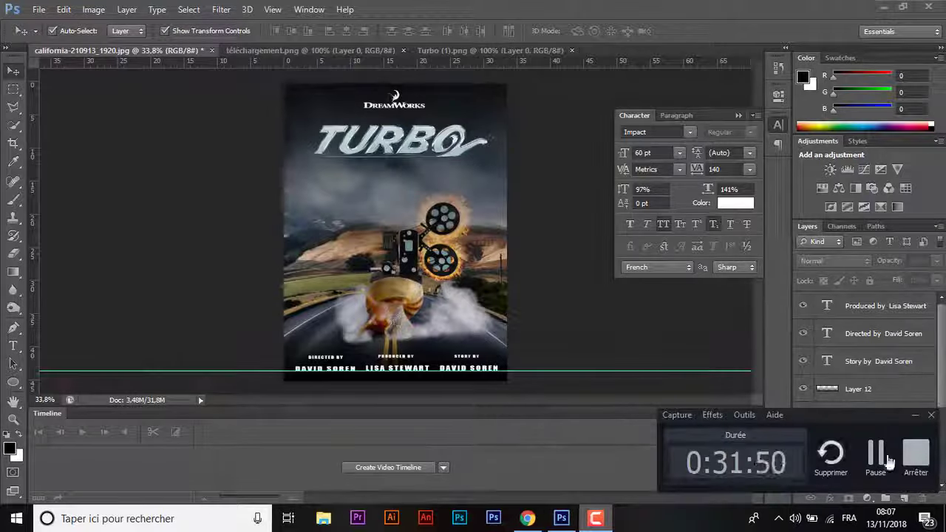
left_click(916, 454)
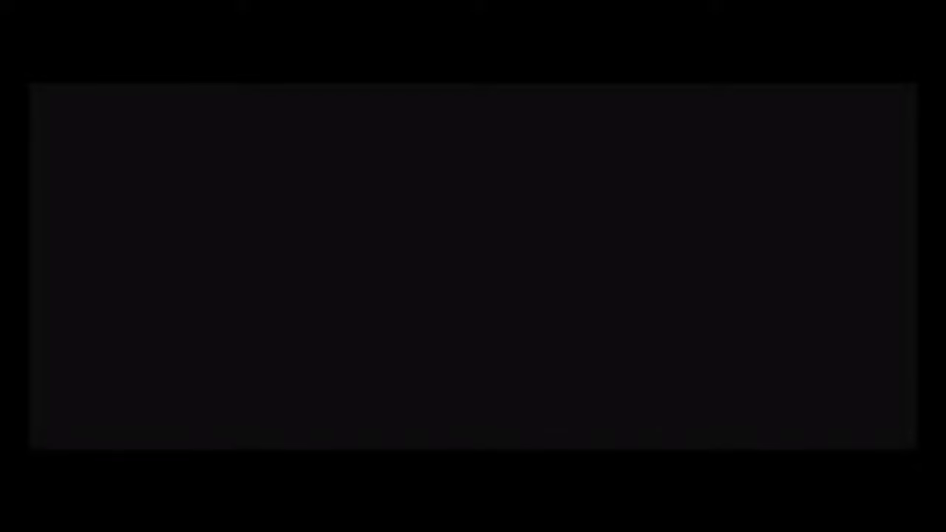